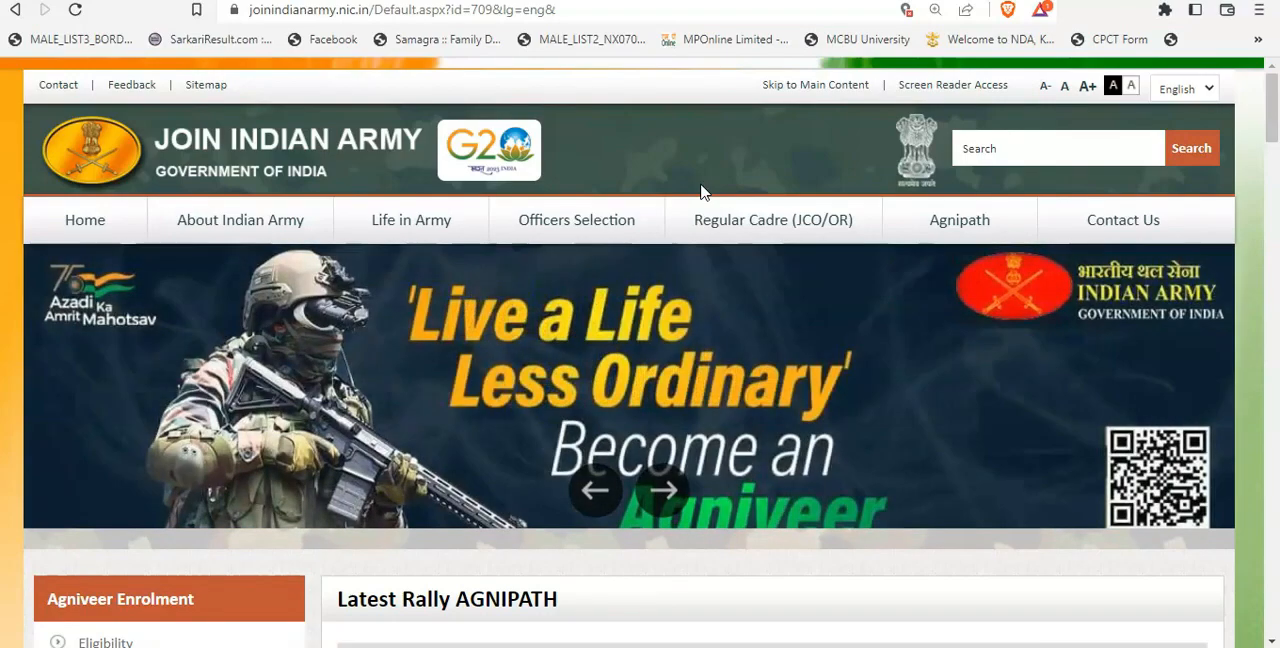
# Open the Agnipath user registration page and continue past its instructions to the registration form.
pyautogui.click(610, 9)
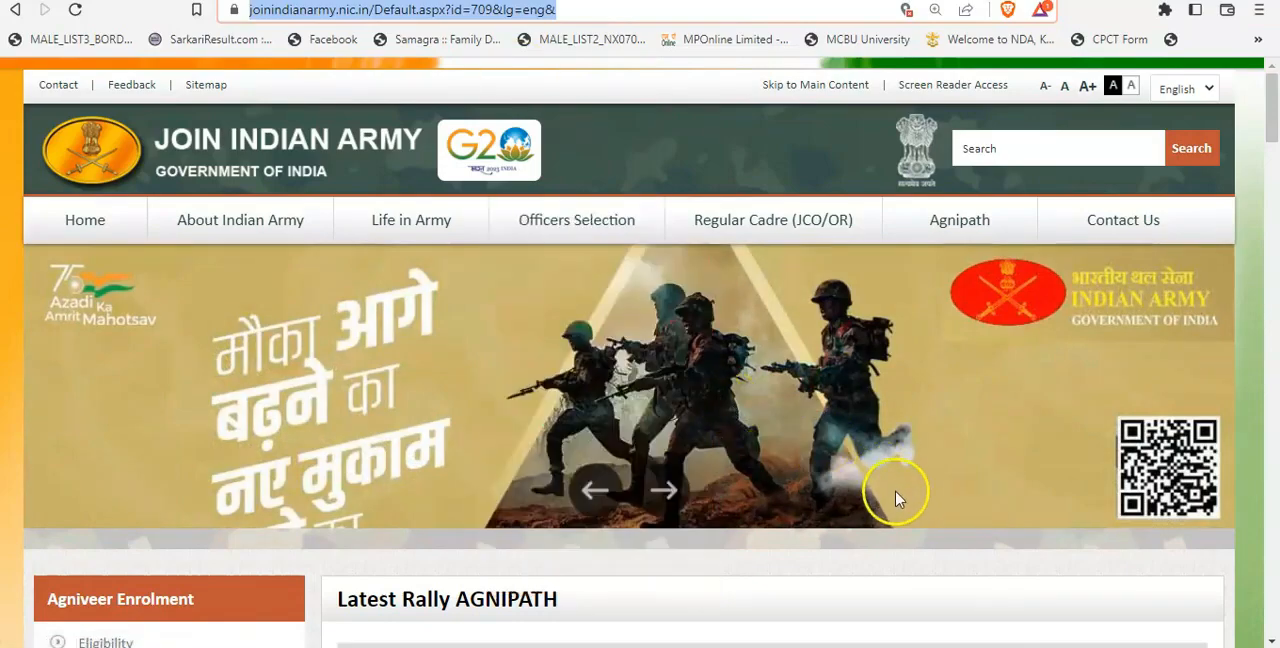
pyautogui.moveTo(953, 232)
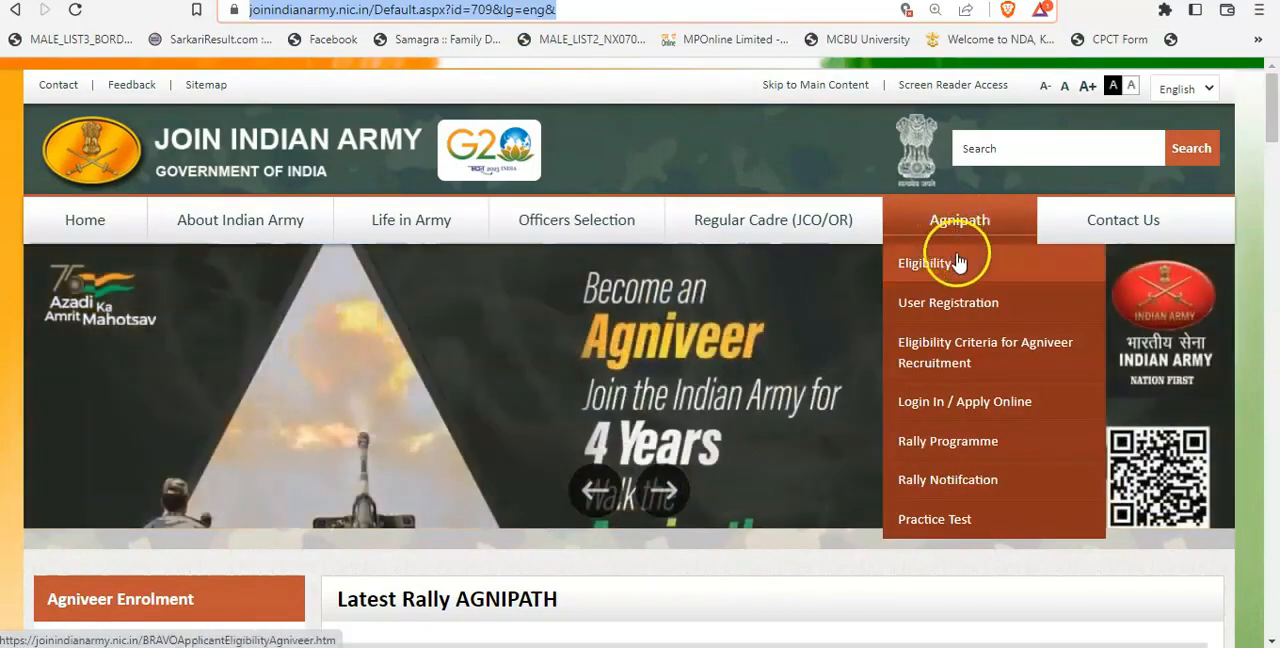
pyautogui.click(955, 315)
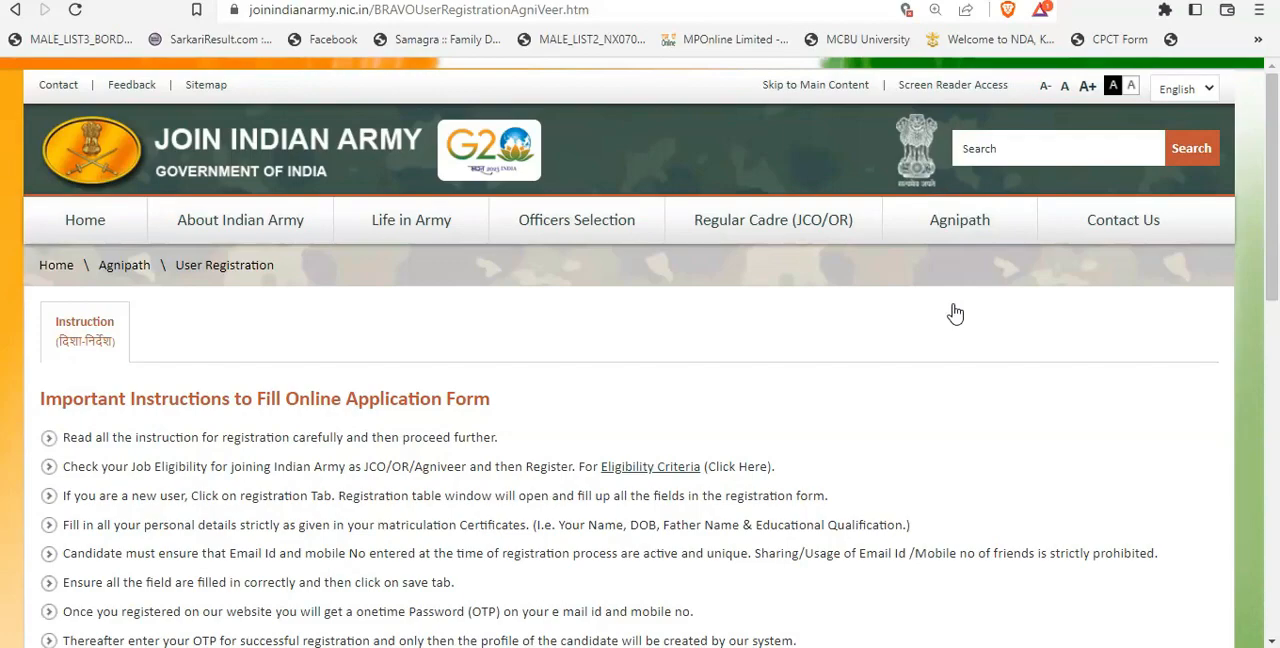
pyautogui.scroll(-7, 955, 315)
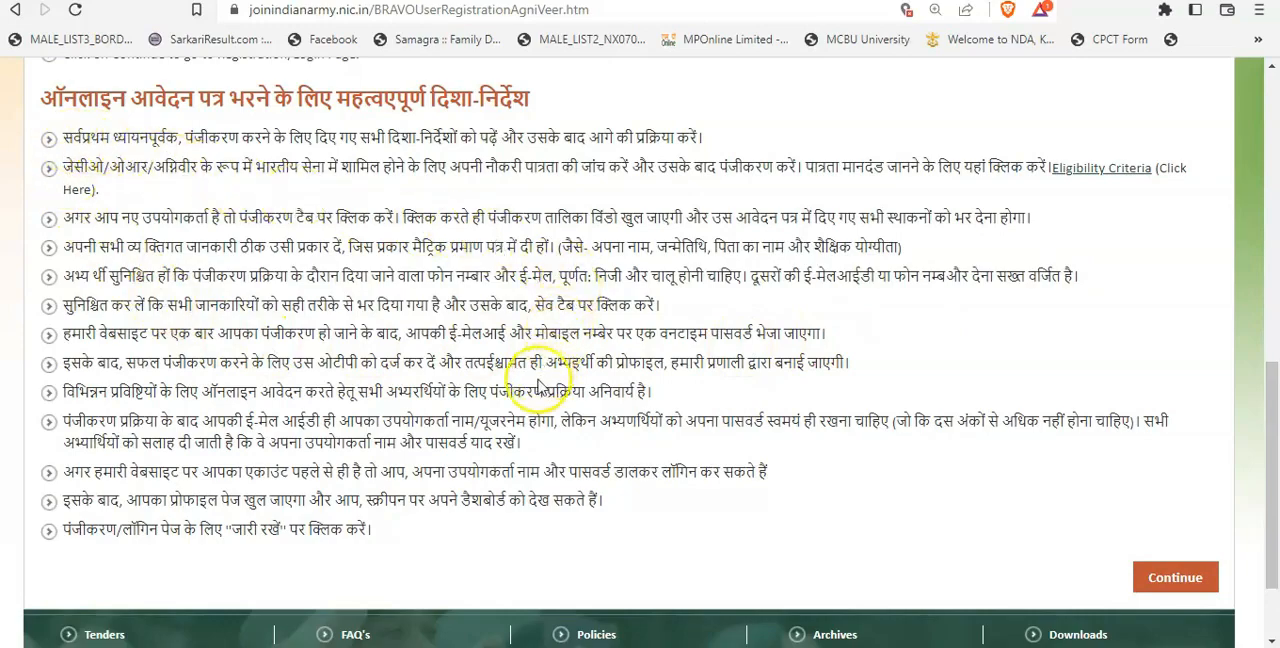
pyautogui.scroll(-2, 435, 472)
pyautogui.click(1155, 463)
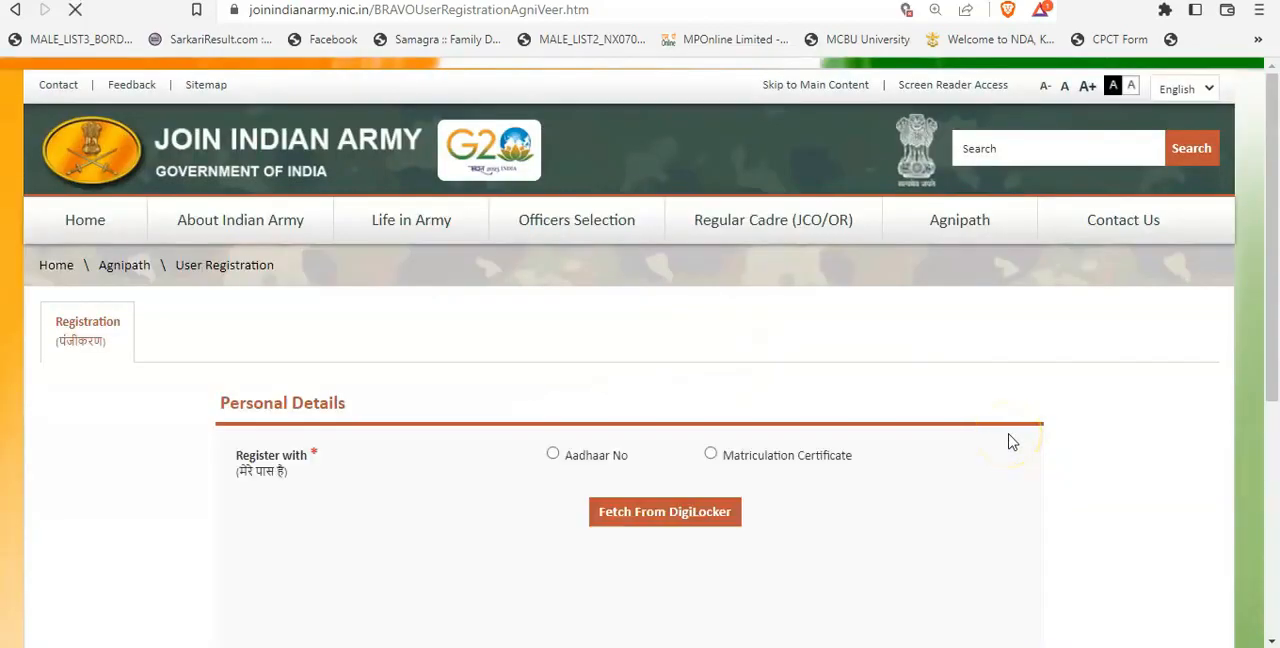
# Choose Aadhaar No as the registration method, accept the notice, and start fetching the details from DigiLocker.
pyautogui.scroll(-2, 609, 380)
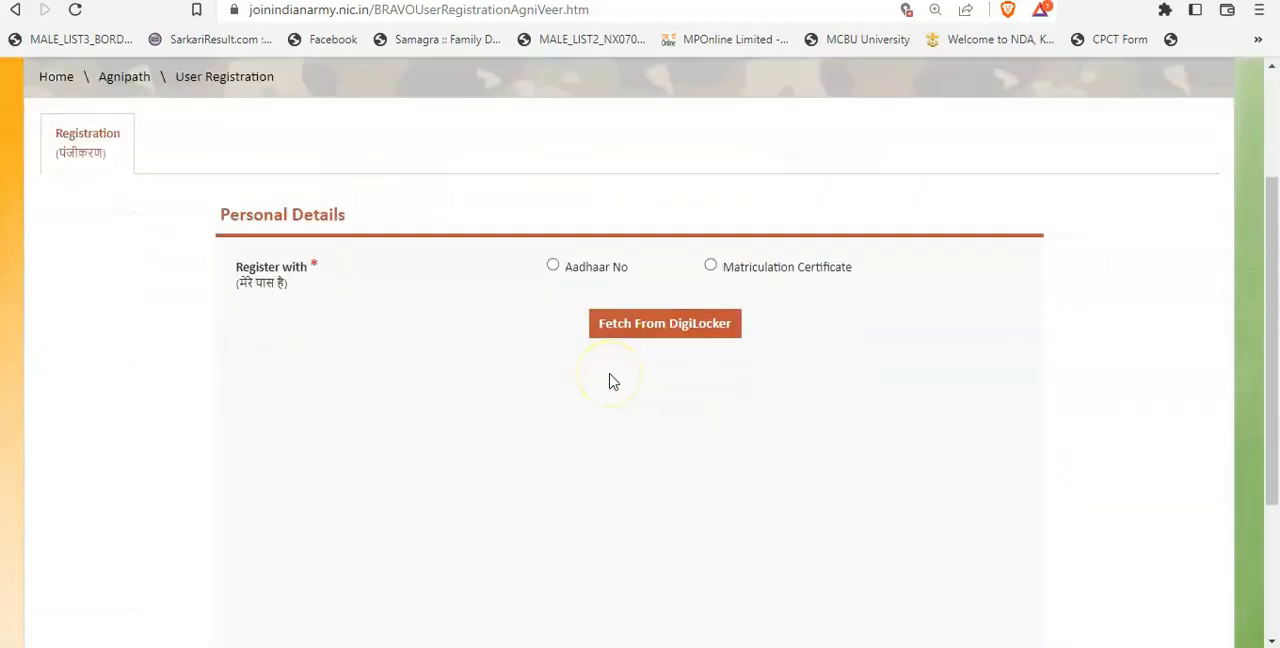
pyautogui.click(553, 265)
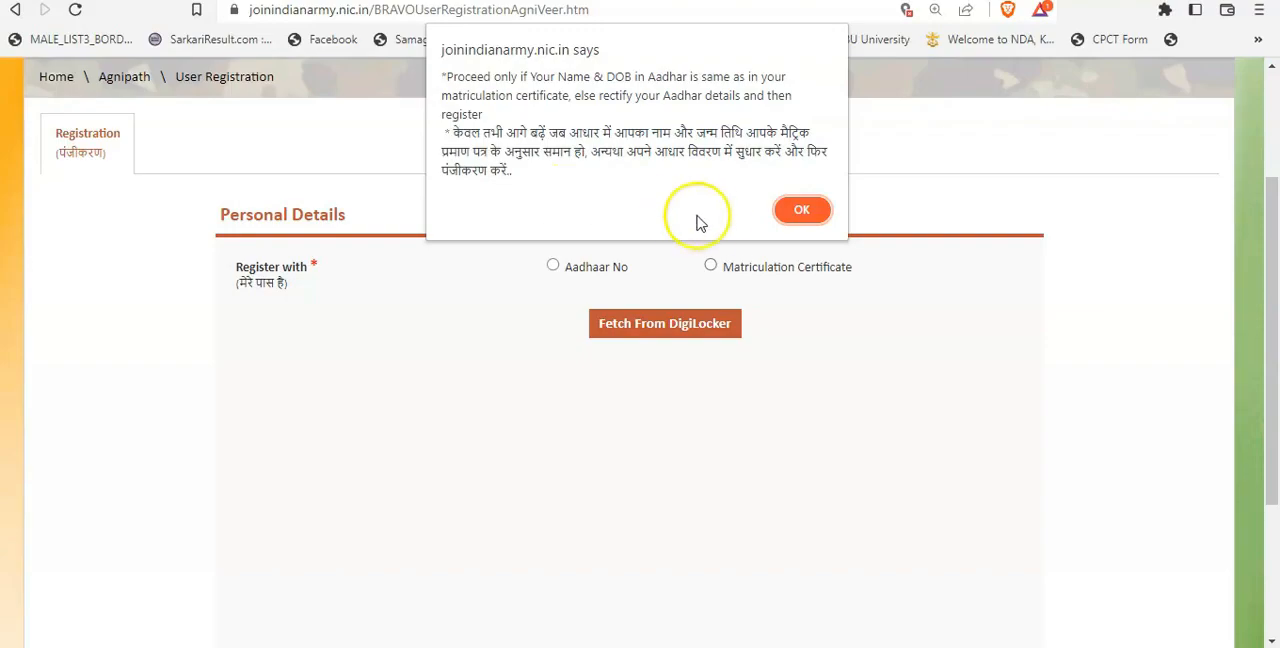
pyautogui.click(800, 212)
pyautogui.scroll(2, 612, 340)
pyautogui.scroll(-2, 614, 341)
pyautogui.scroll(-3, 612, 343)
pyautogui.scroll(3, 611, 343)
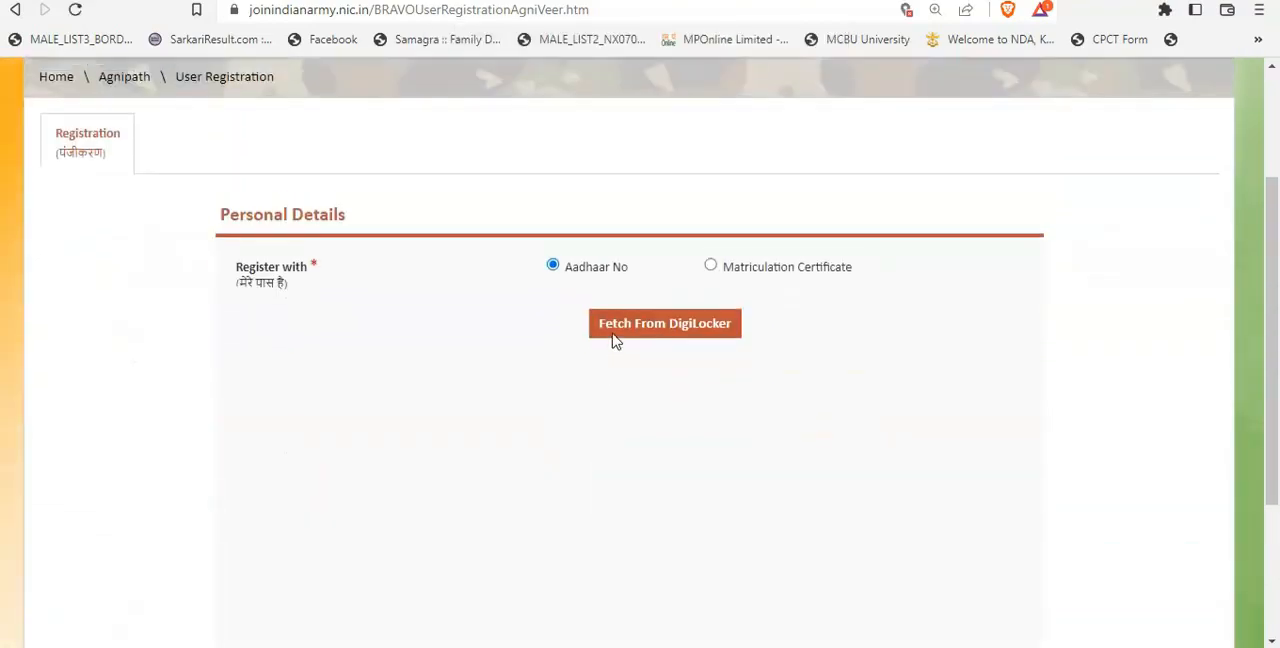
pyautogui.click(630, 328)
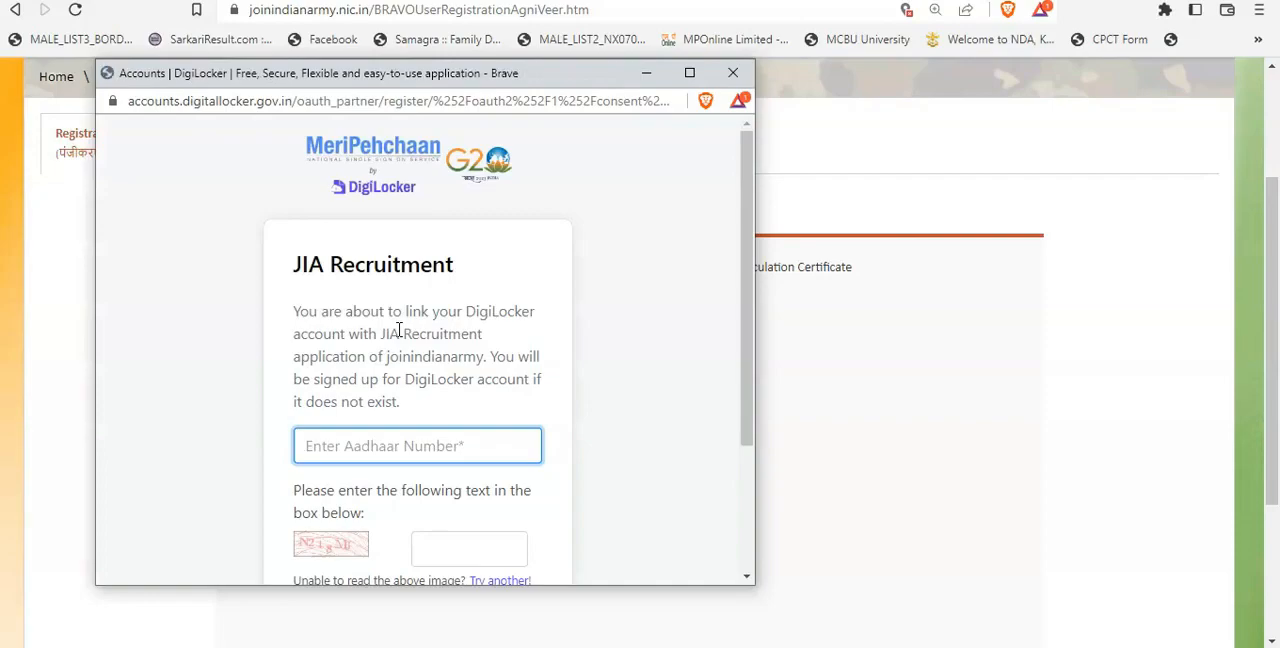
# Look over the DigiLocker Aadhaar number form, request another captcha image, and close the form.
pyautogui.scroll(-3, 398, 329)
pyautogui.click(400, 329)
pyautogui.click(378, 263)
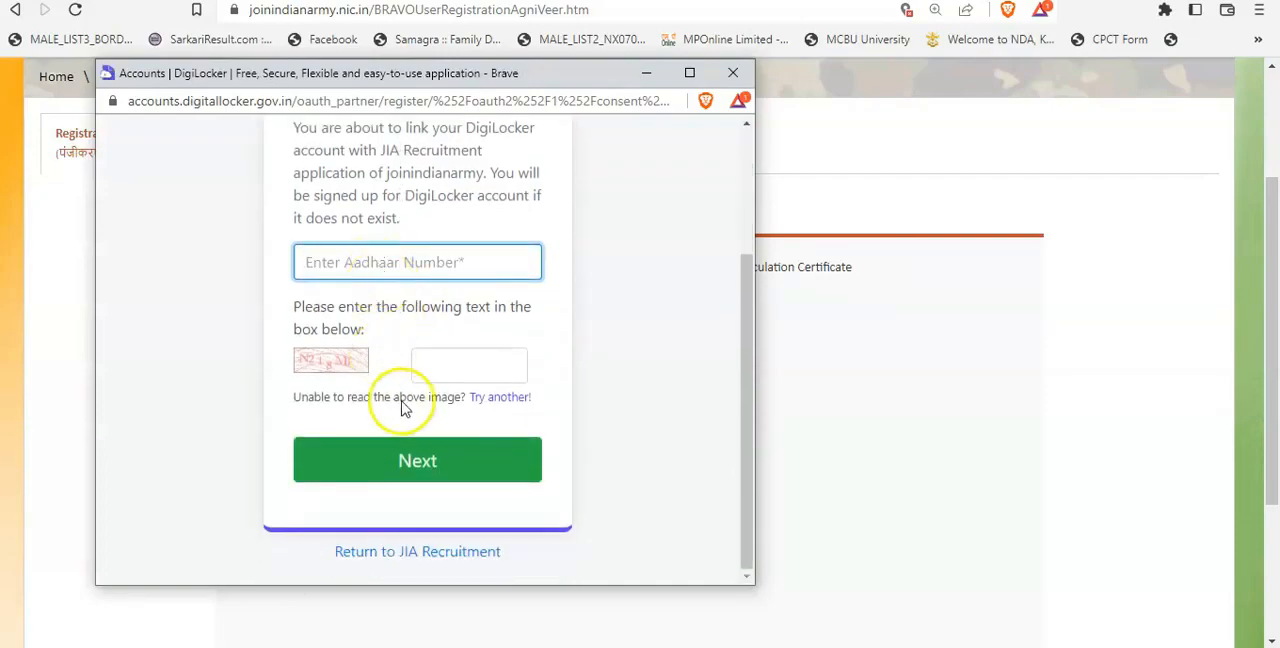
pyautogui.click(346, 360)
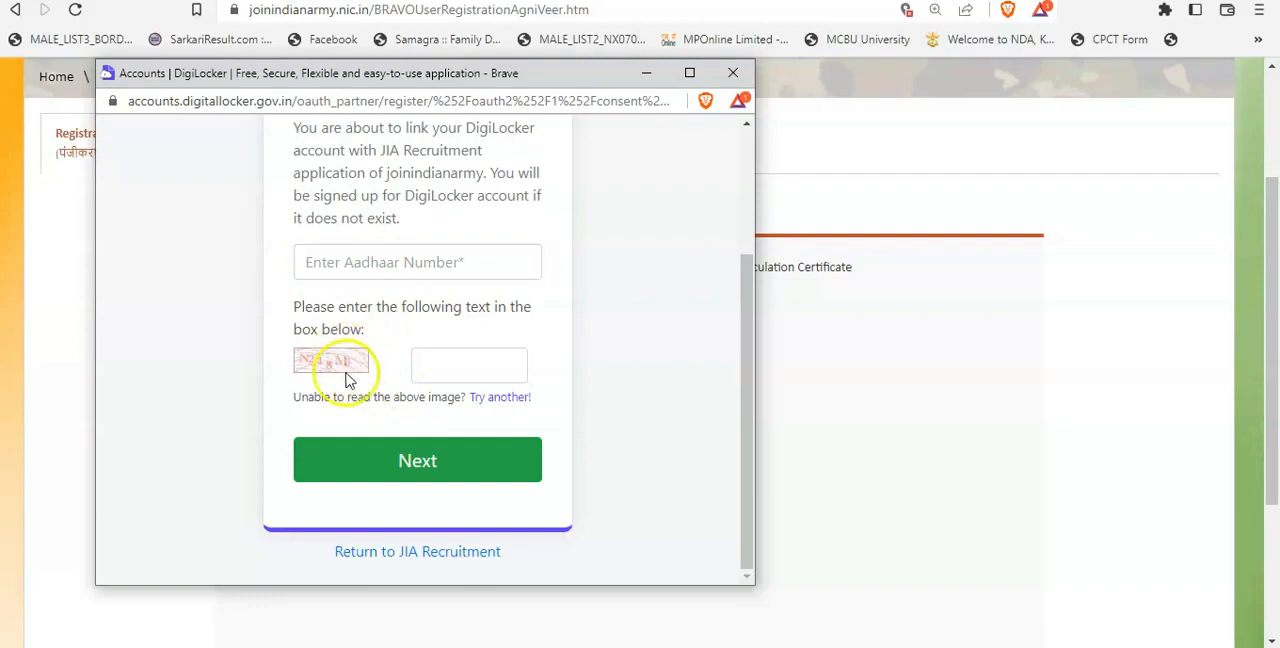
pyautogui.click(491, 399)
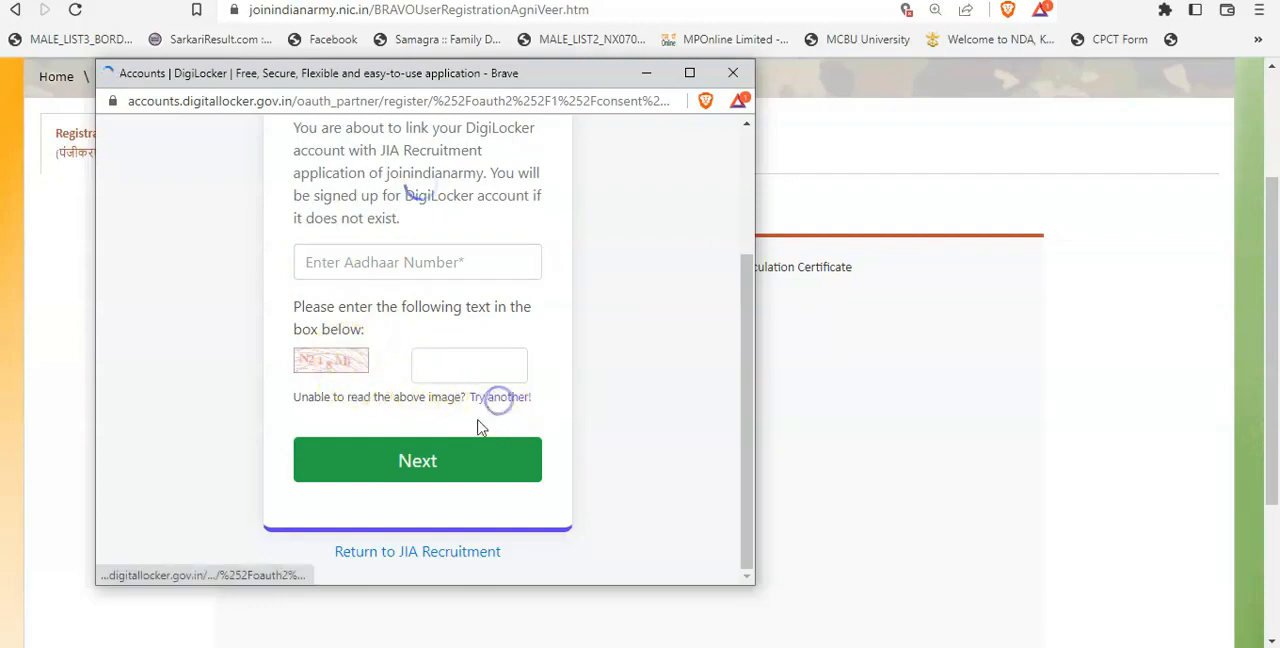
pyautogui.scroll(-2, 430, 397)
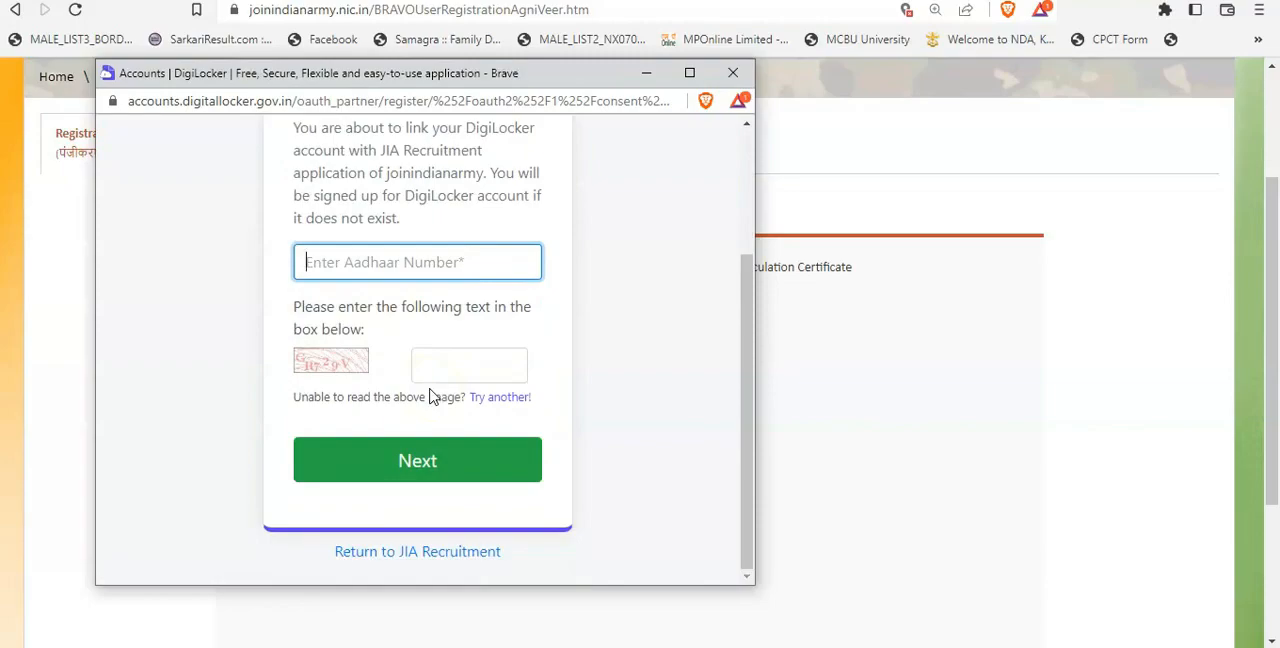
pyautogui.click(733, 72)
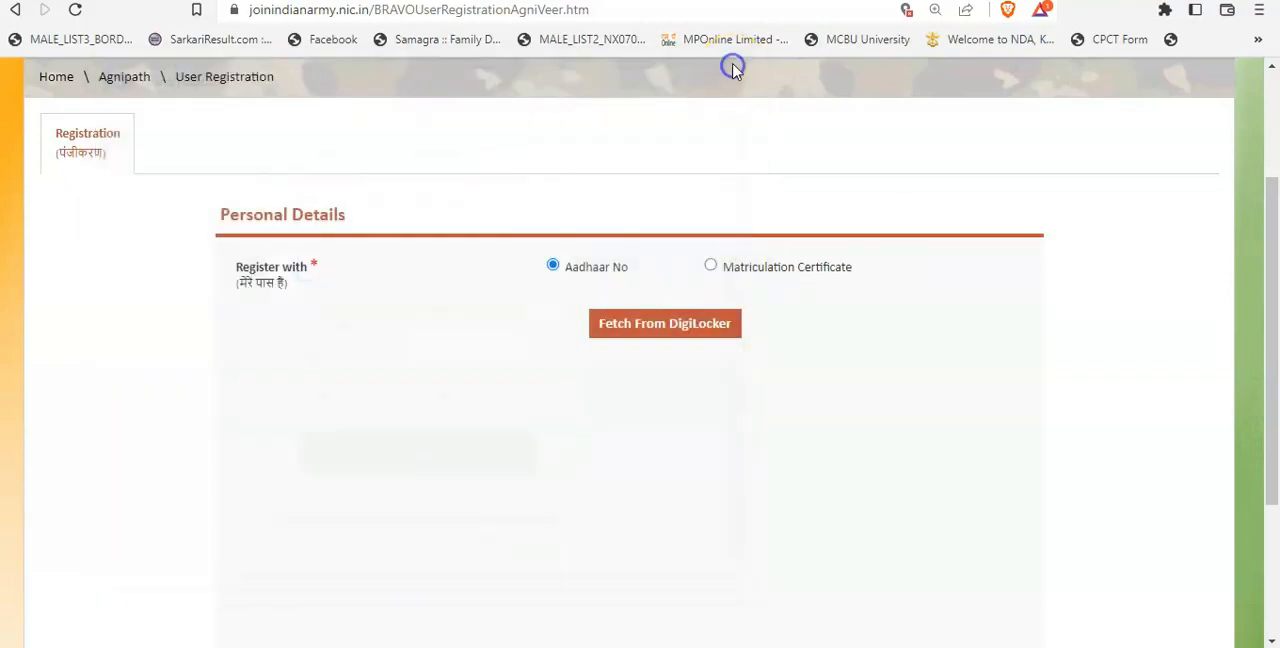
# Switch the registration method to Matriculation Certificate and start fetching the details from DigiLocker.
pyautogui.click(708, 264)
pyautogui.scroll(1, 643, 366)
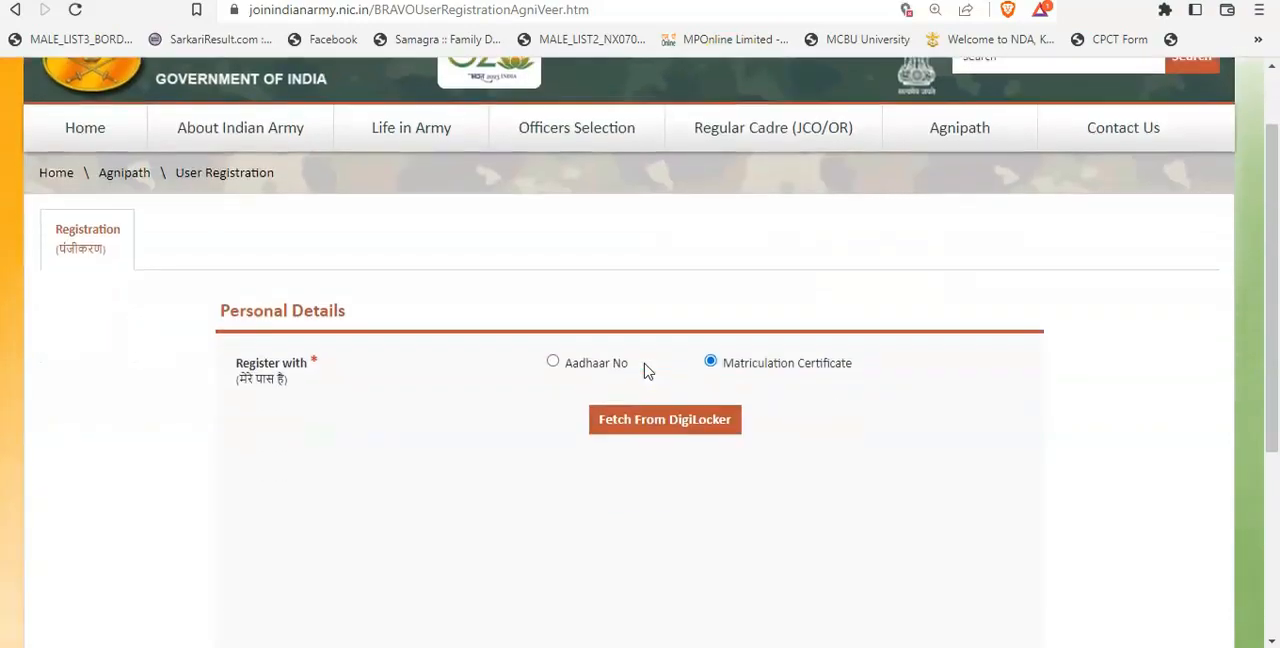
pyautogui.scroll(-1, 646, 370)
pyautogui.click(643, 328)
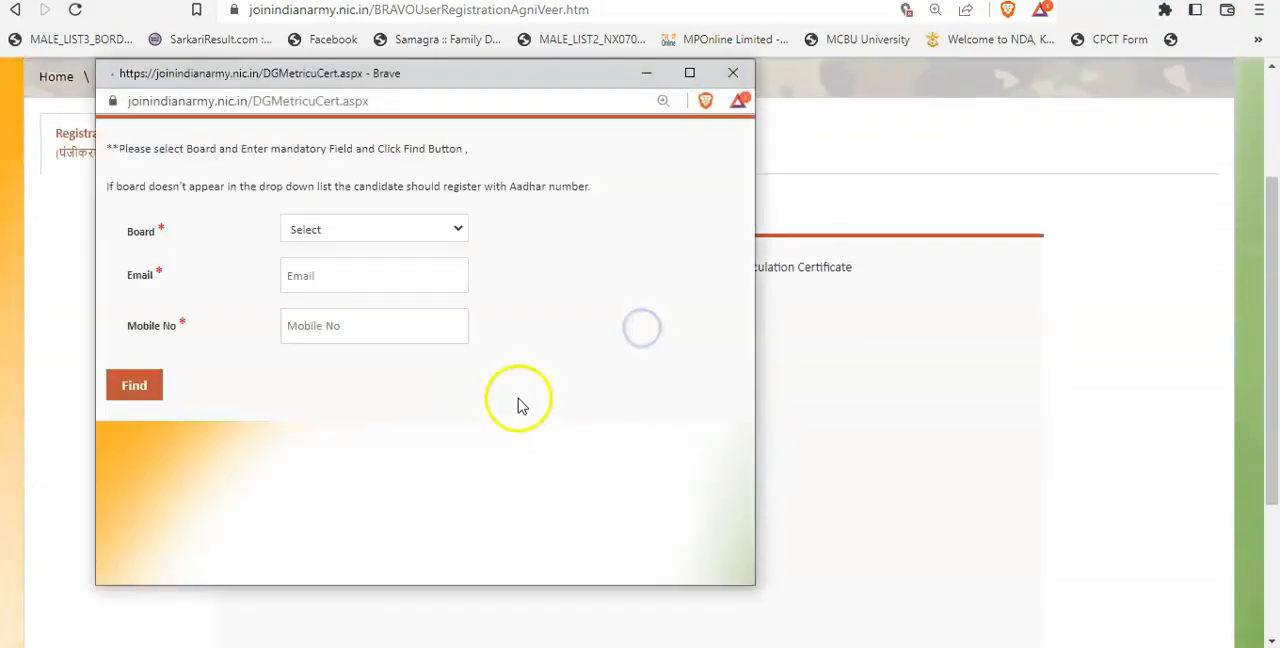
# Choose MP State Board of Secondary Education as the board, look over the roll number and year fields, and close the form.
pyautogui.click(352, 237)
pyautogui.scroll(-3, 357, 465)
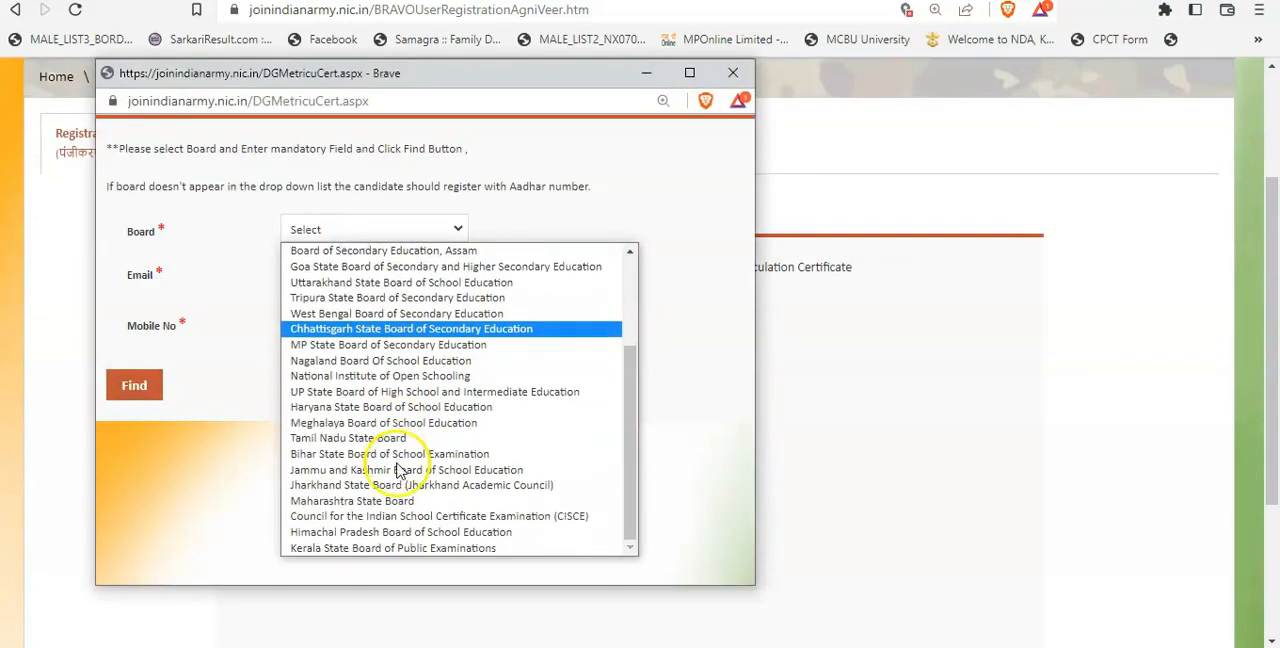
pyautogui.scroll(3, 430, 421)
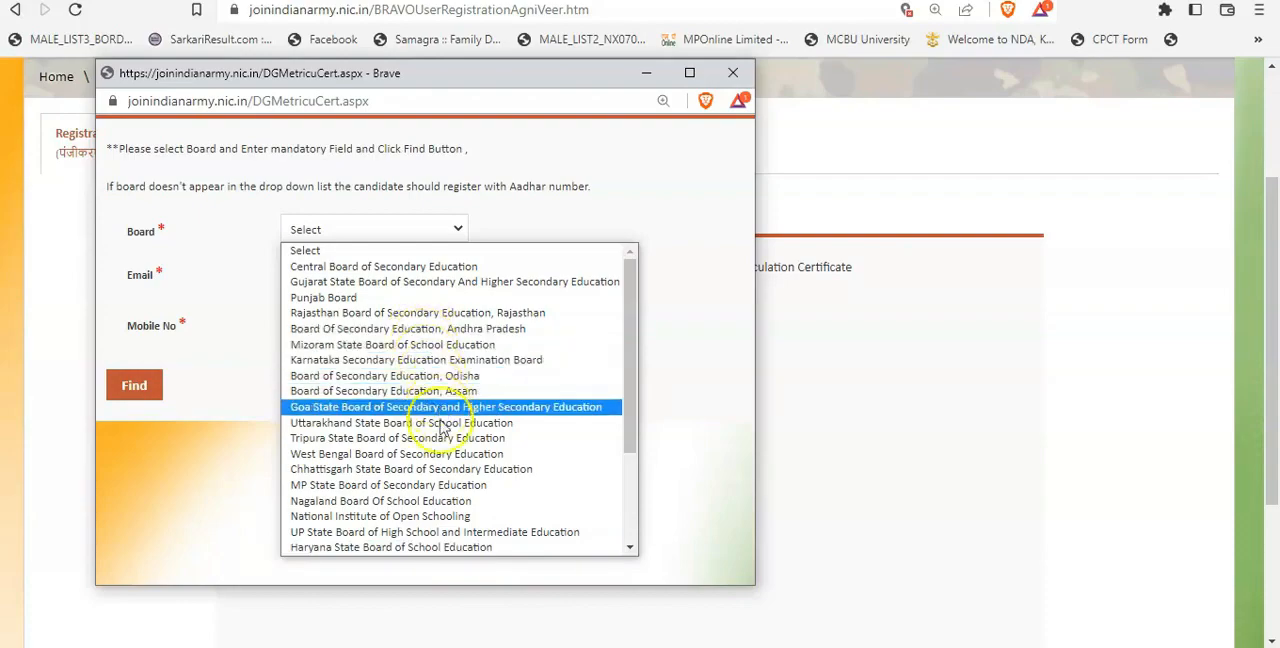
pyautogui.click(447, 488)
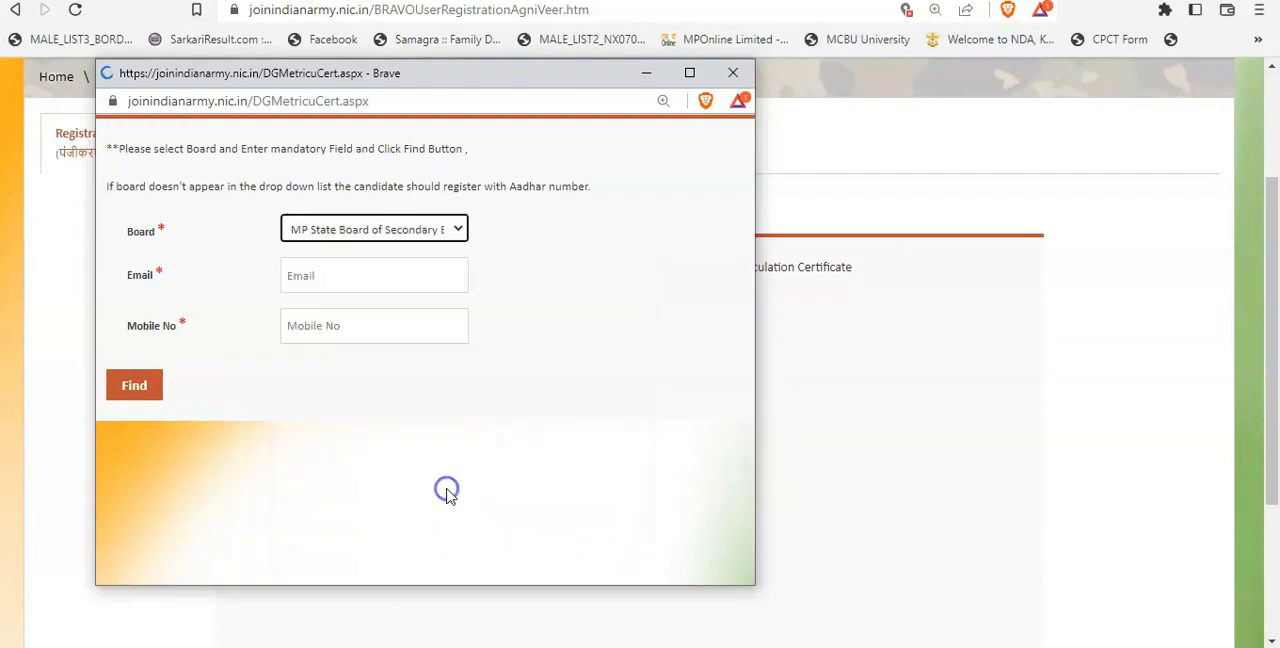
pyautogui.click(323, 275)
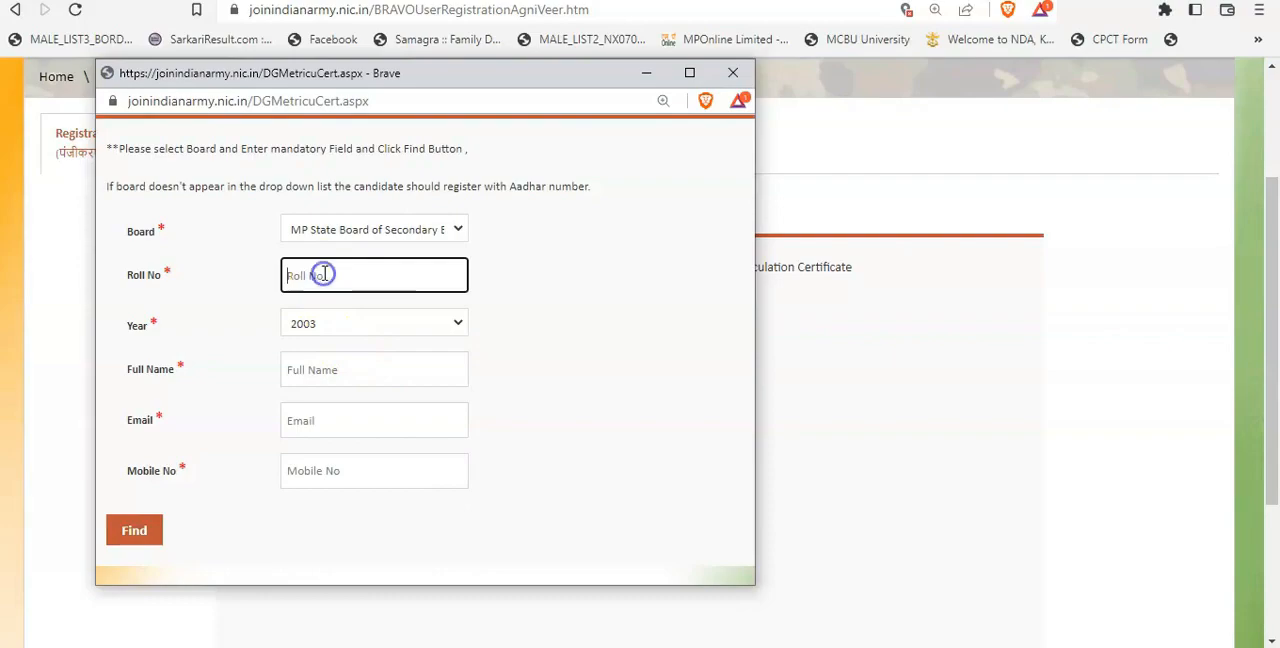
pyautogui.click(327, 326)
pyautogui.click(327, 333)
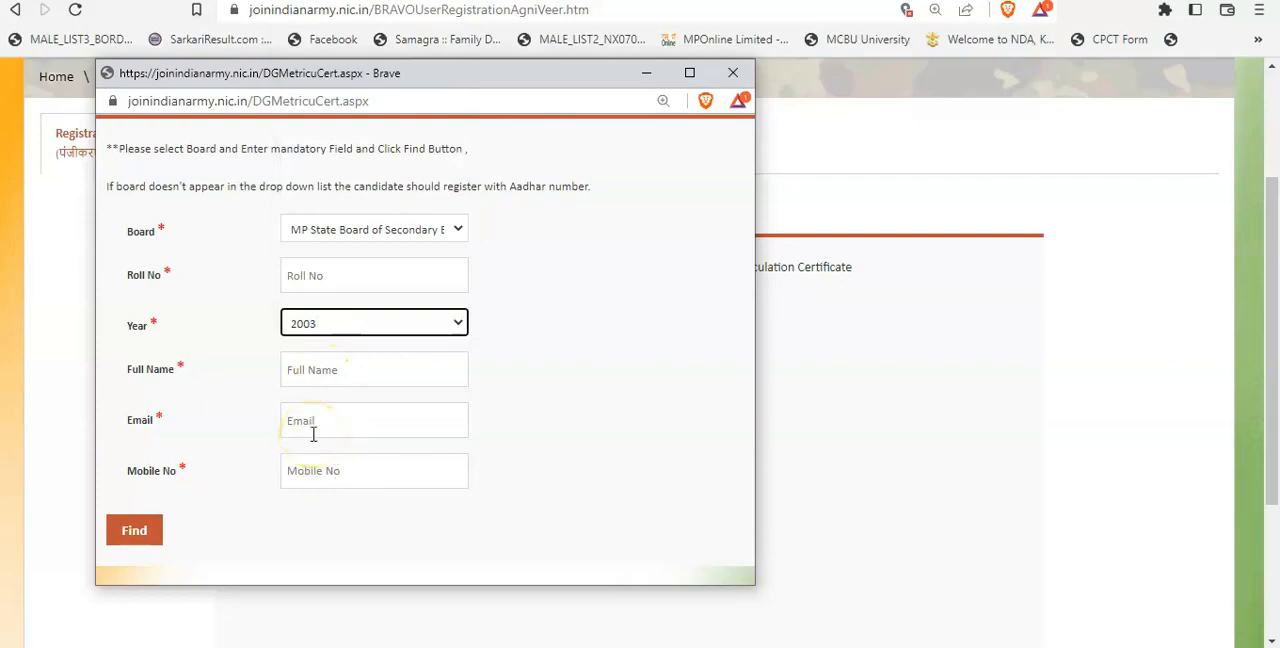
pyautogui.click(733, 72)
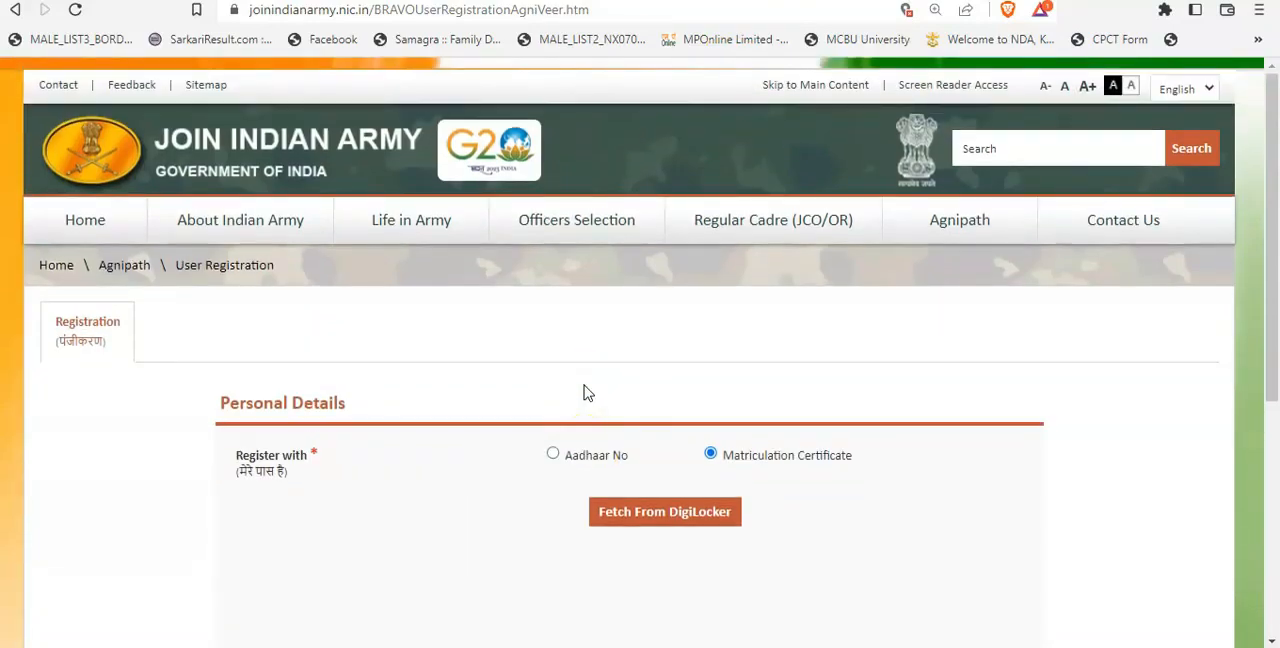
# Open the Agnipath Login In / Apply Online page and start signing in at the username and password fields.
pyautogui.moveTo(940, 225)
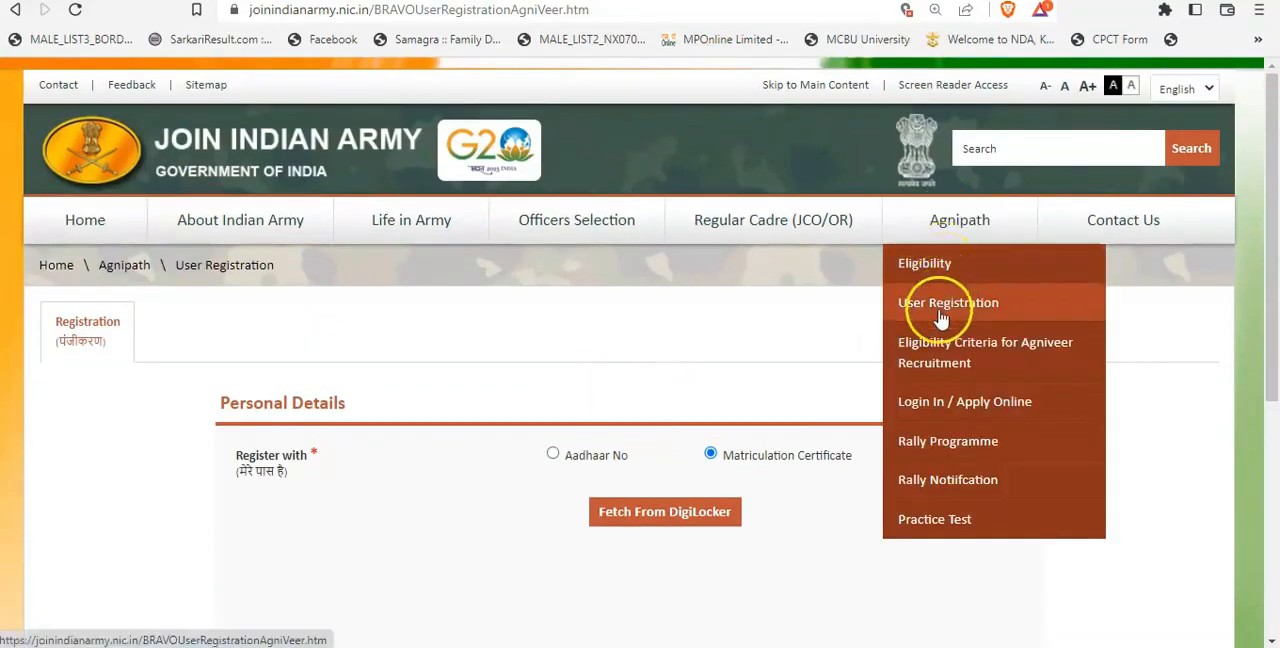
pyautogui.click(920, 401)
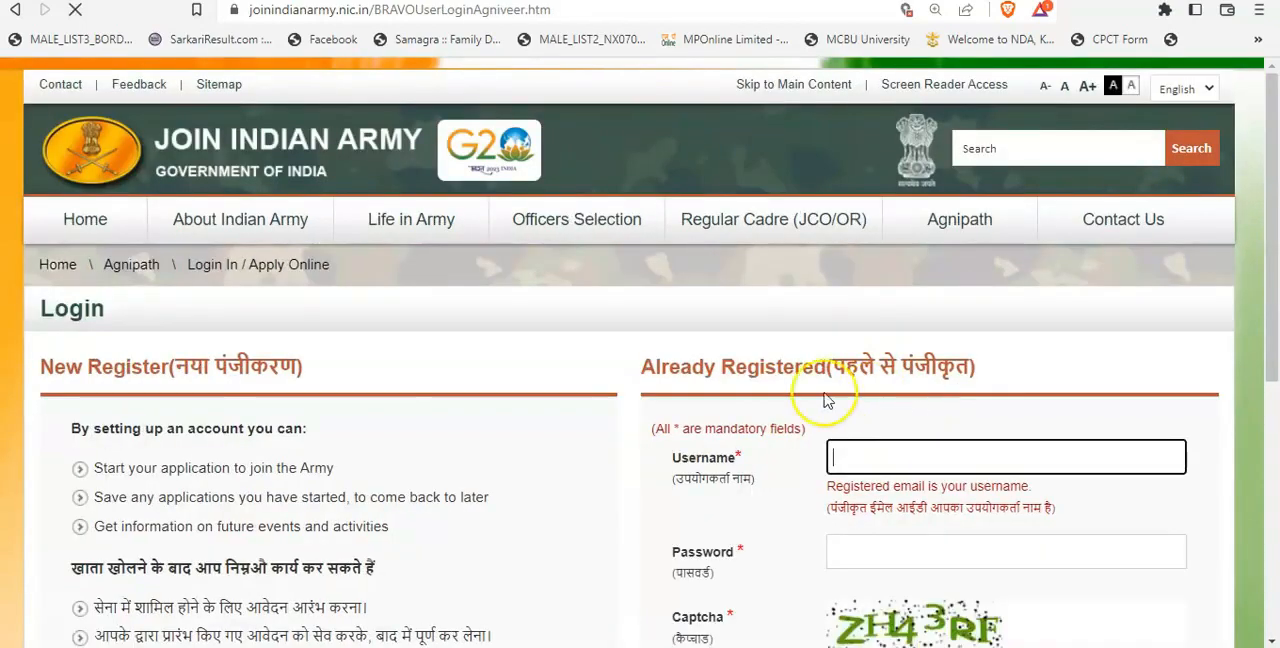
pyautogui.scroll(-2, 826, 400)
pyautogui.click(854, 273)
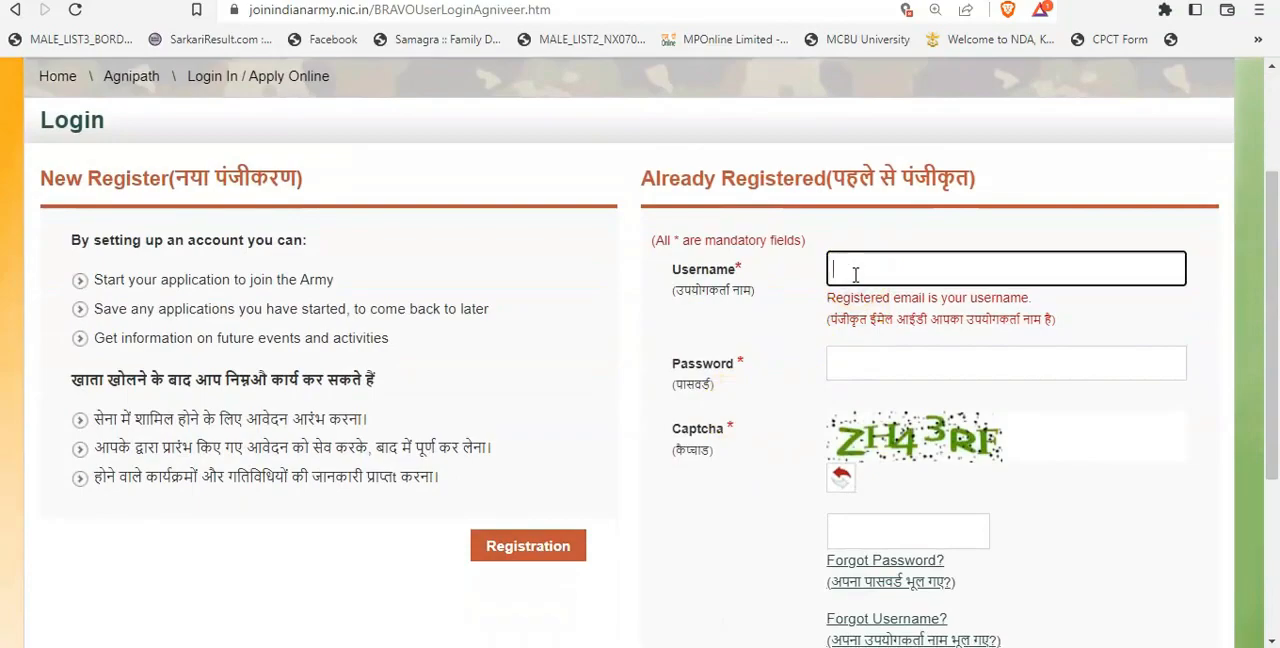
pyautogui.click(860, 369)
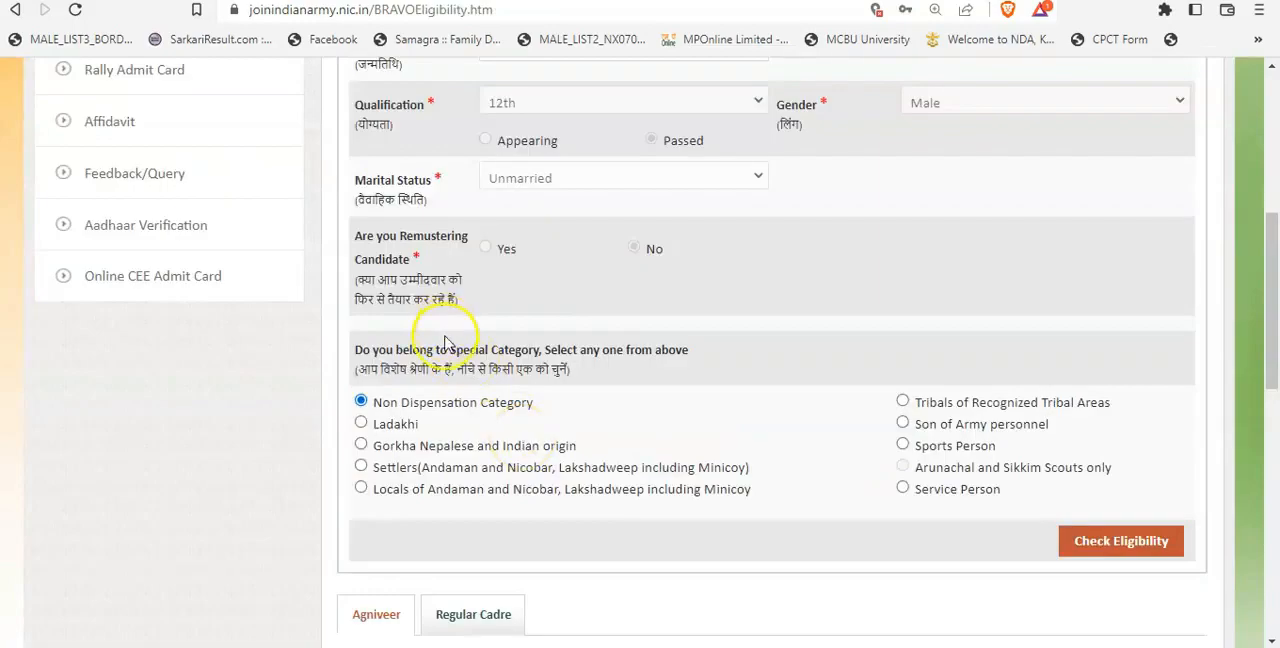
# Review the Agniveer categories offered for the profile, with their education requirements and age limits.
pyautogui.scroll(-1, 446, 352)
pyautogui.scroll(-3, 446, 352)
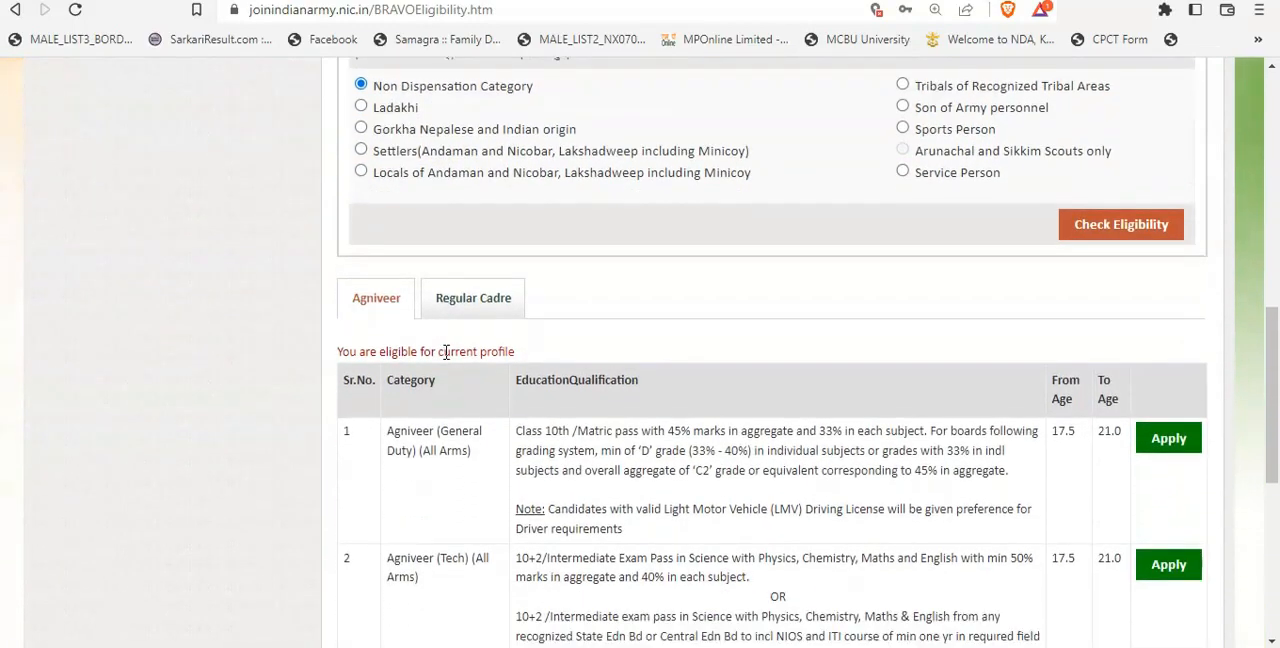
pyautogui.scroll(-1, 446, 352)
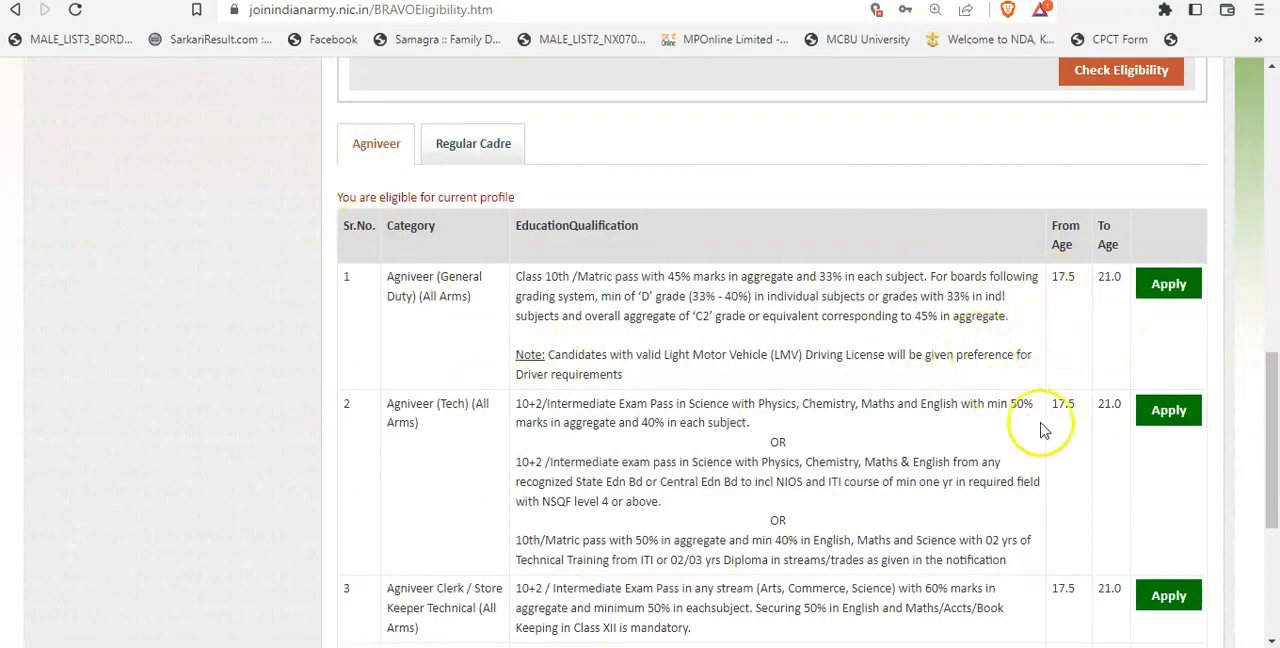
pyautogui.scroll(-1, 1074, 442)
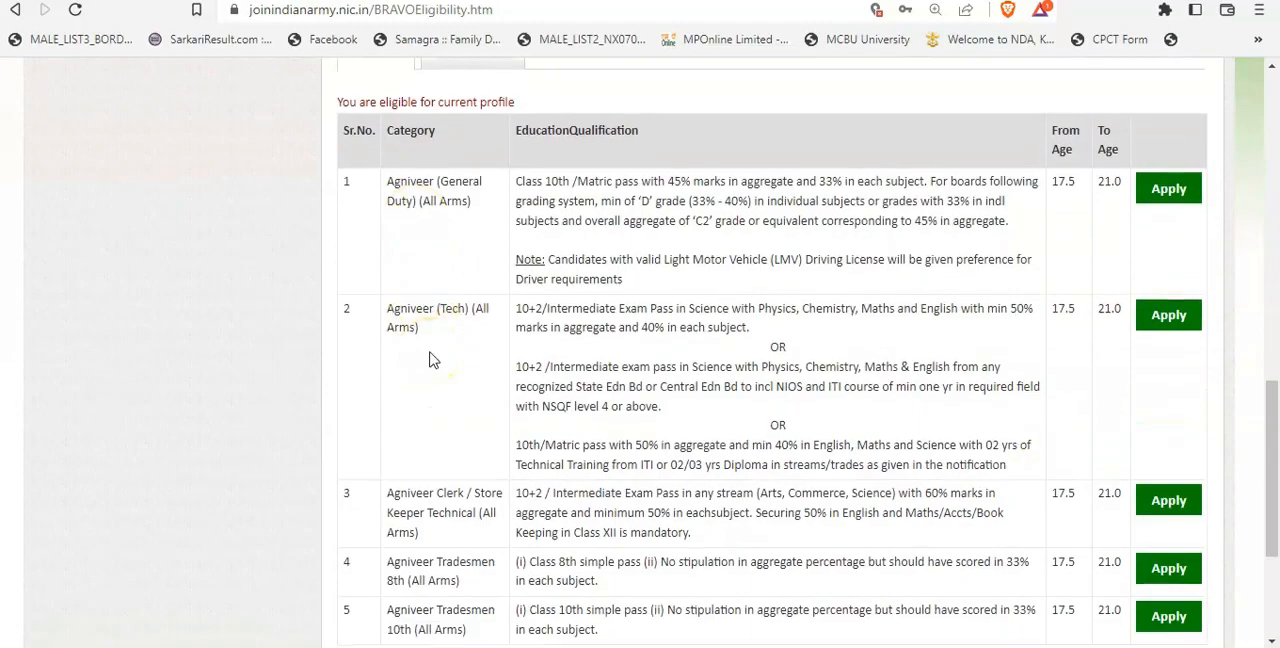
pyautogui.scroll(-2, 432, 360)
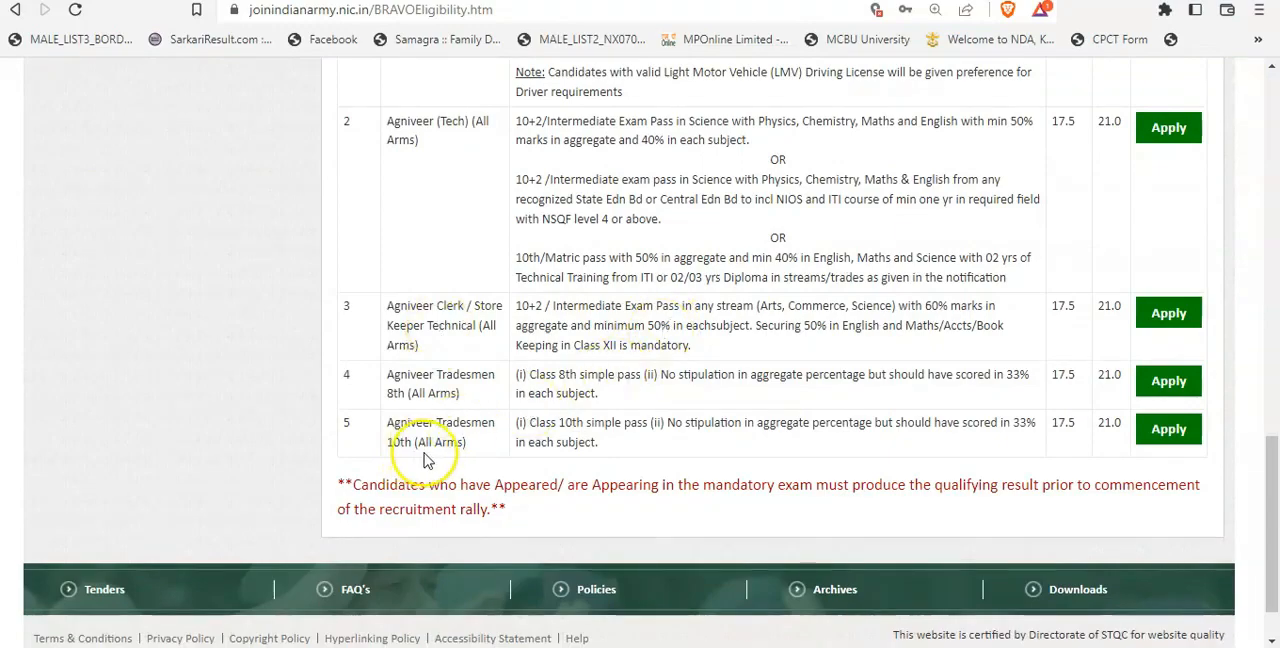
pyautogui.scroll(2, 522, 441)
pyautogui.scroll(1, 522, 441)
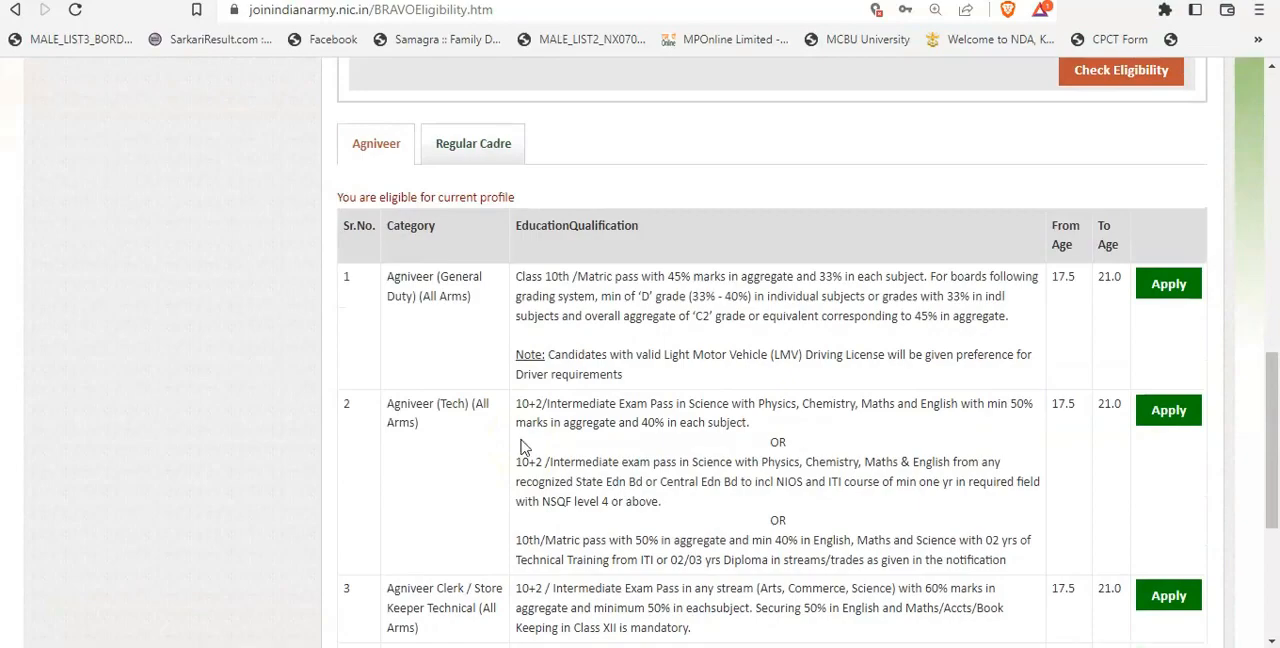
# Show the Regular Cadre categories and apply for Soldier Technical Nursing Assistant/Nursing Assistant Veterinary.
pyautogui.click(460, 145)
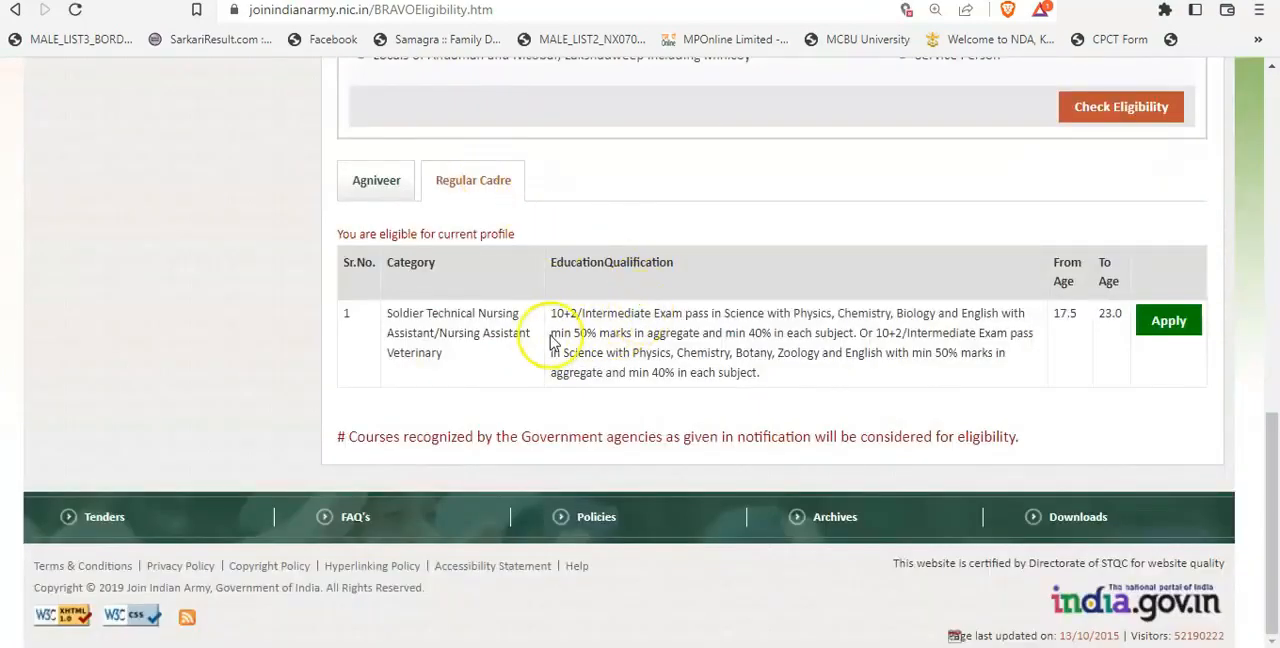
pyautogui.moveTo(549, 316); pyautogui.dragTo(783, 376)
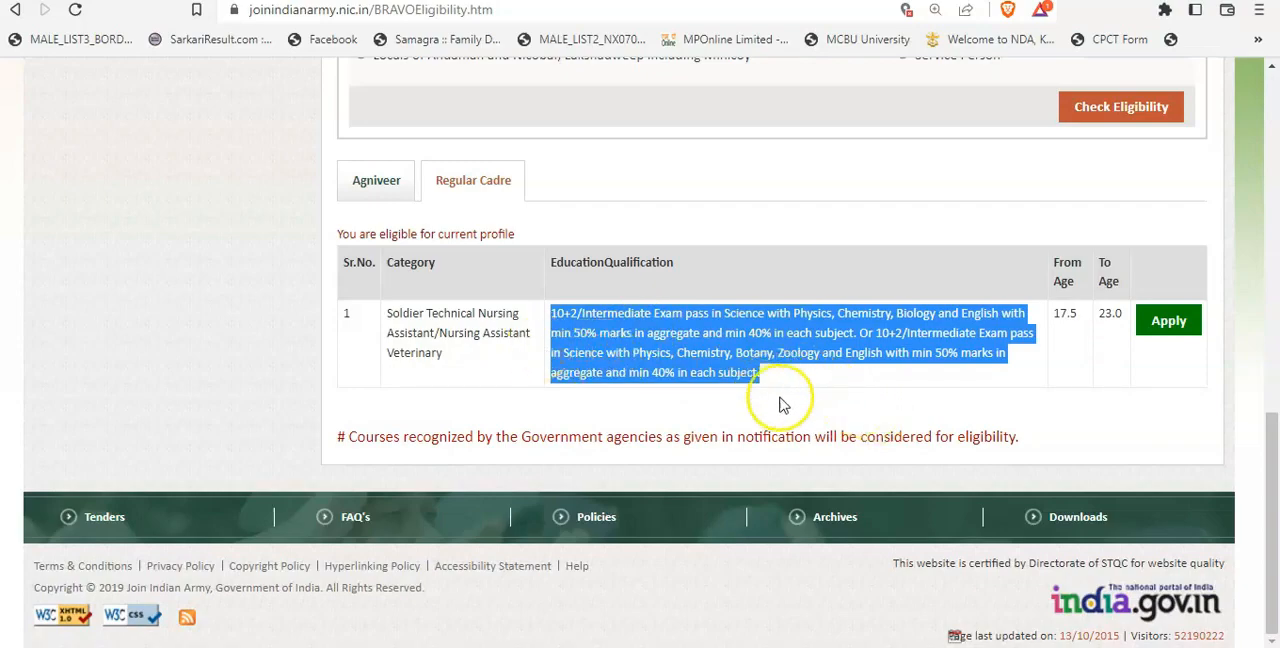
pyautogui.click(1171, 330)
# Read the instructions for filling in the online application form and continue to the Personal Information page.
pyautogui.scroll(-2, 410, 450)
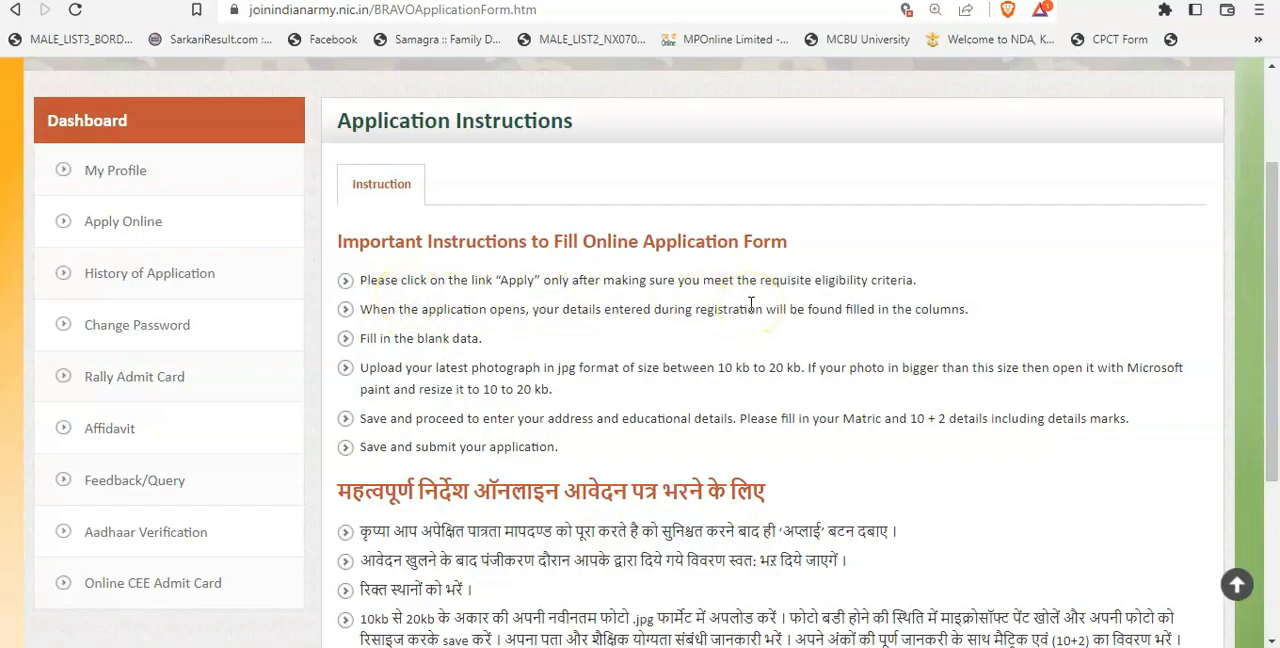
pyautogui.scroll(-2, 670, 372)
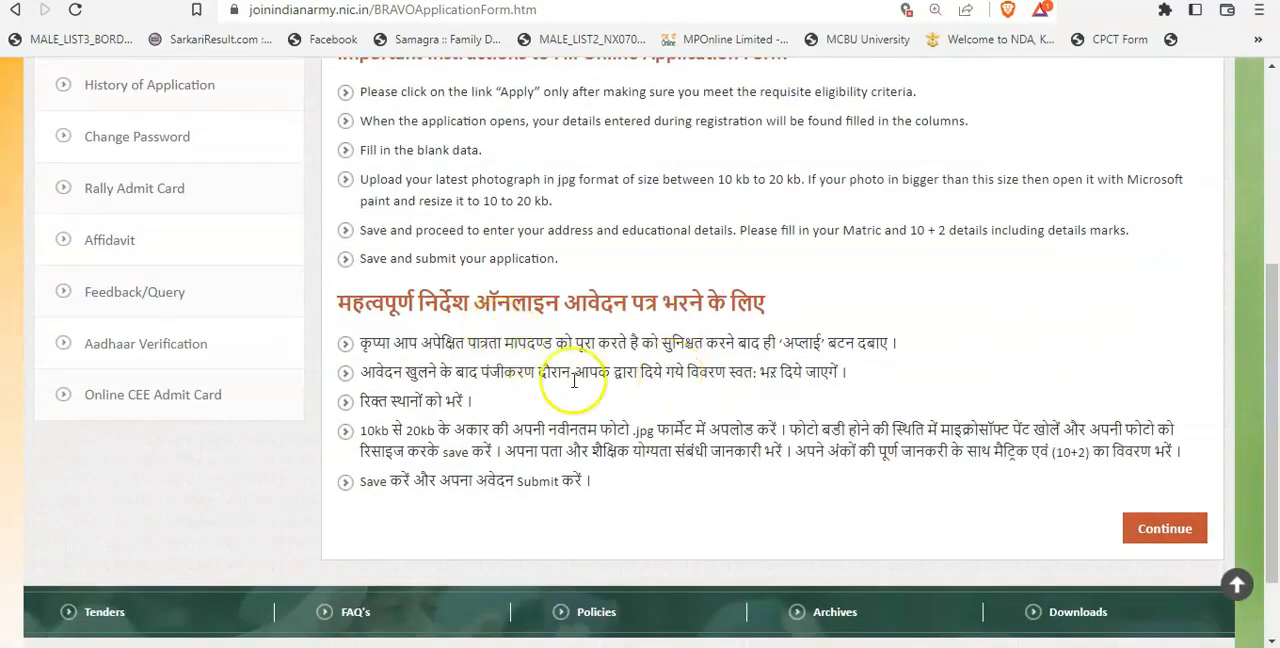
pyautogui.click(1150, 528)
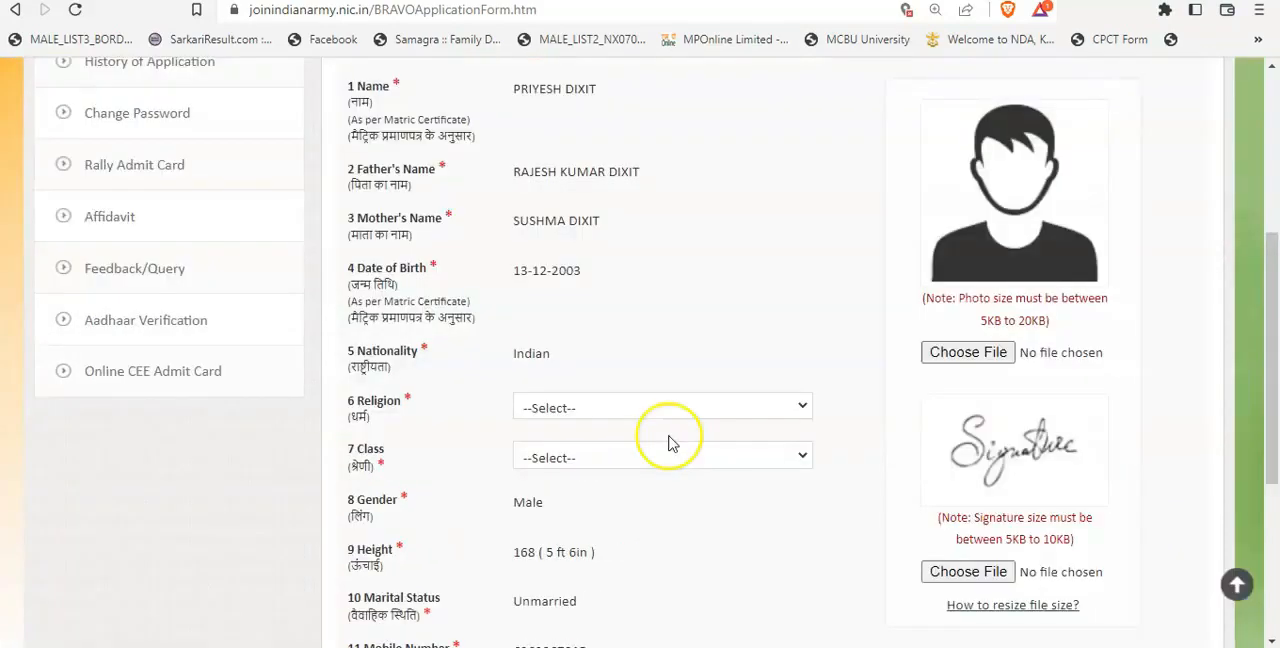
# Review the prefilled personal details and the photo and signature size notes, and set the religion to Hindu.
pyautogui.scroll(2, 668, 442)
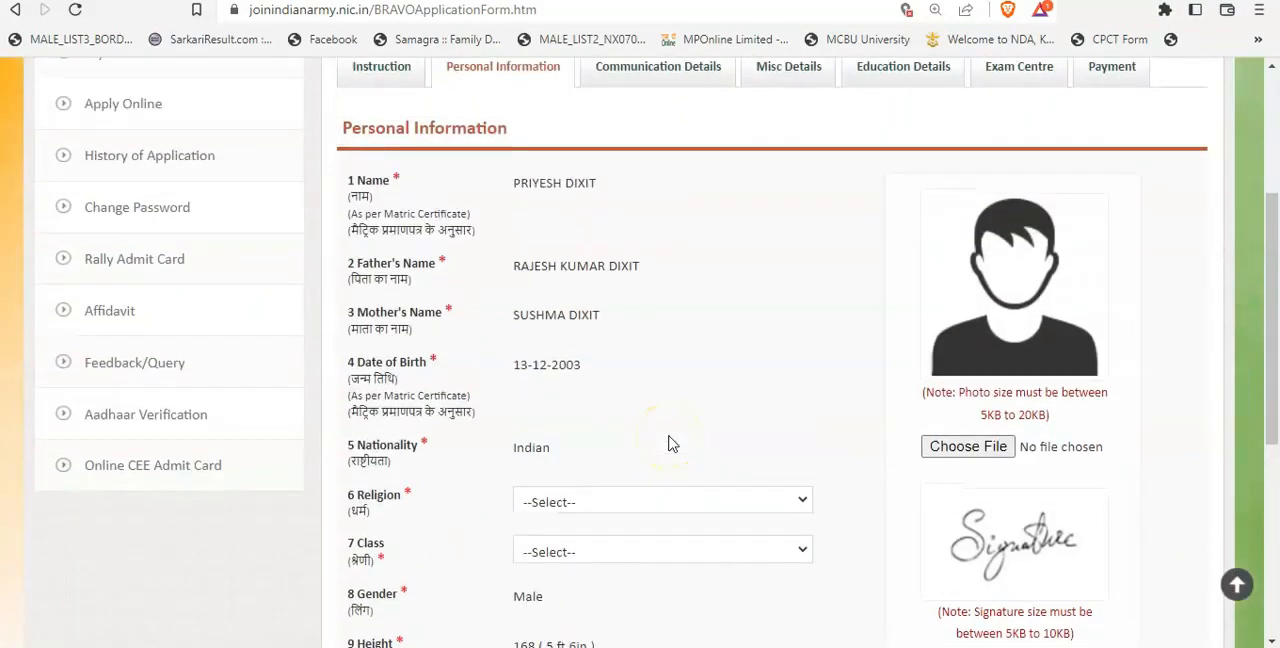
pyautogui.scroll(1, 634, 228)
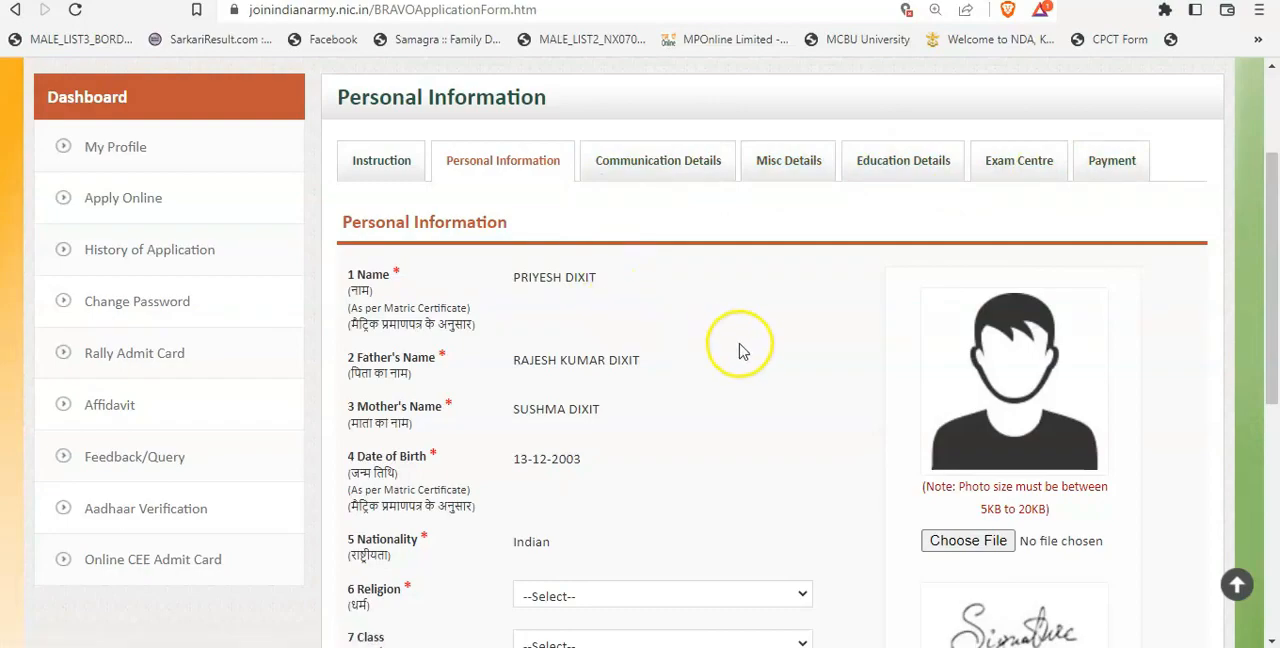
pyautogui.scroll(-1, 752, 360)
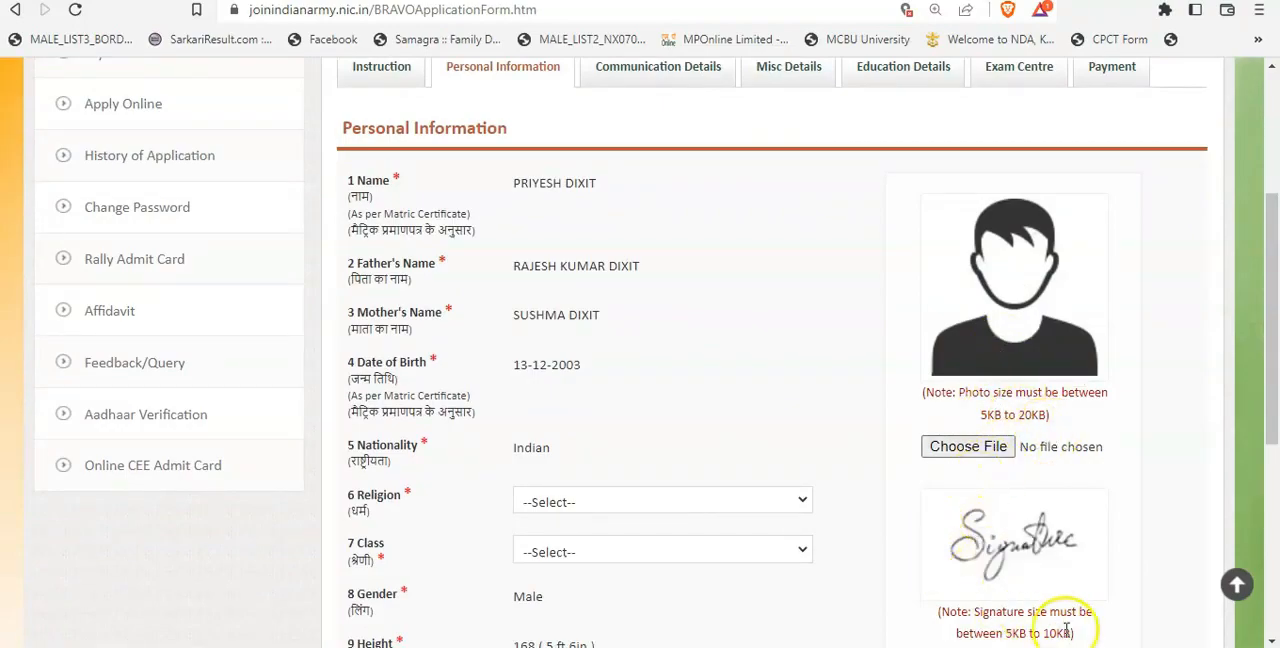
pyautogui.click(677, 515)
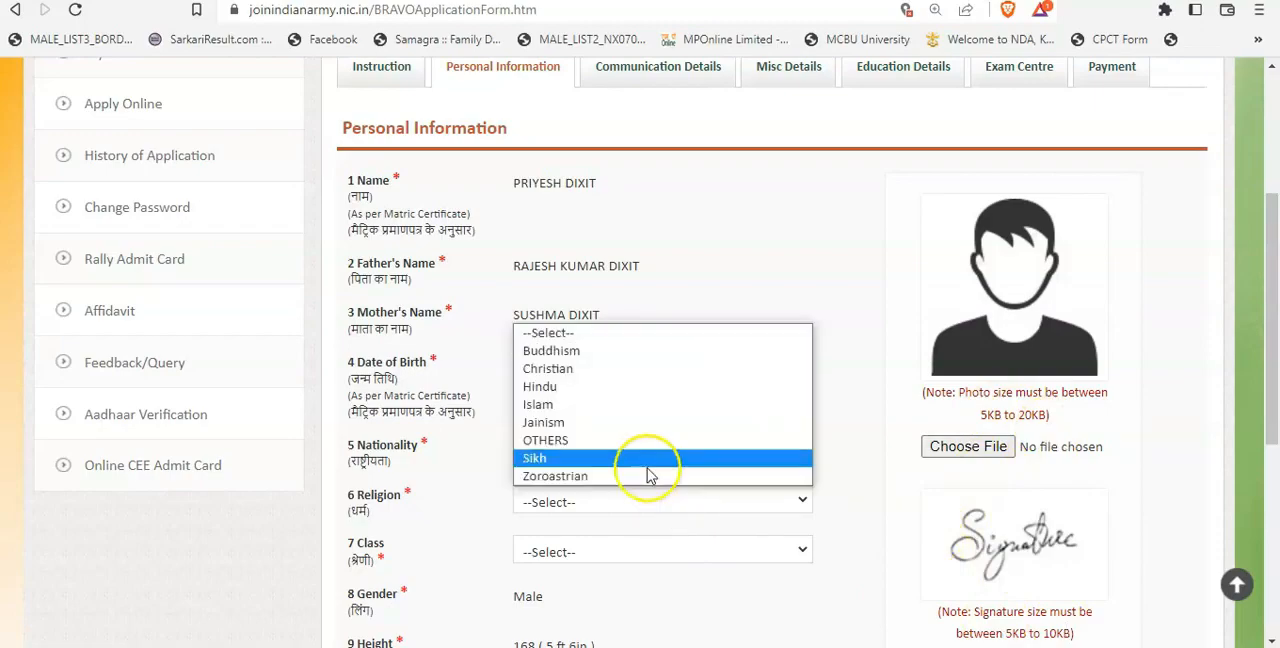
pyautogui.click(610, 387)
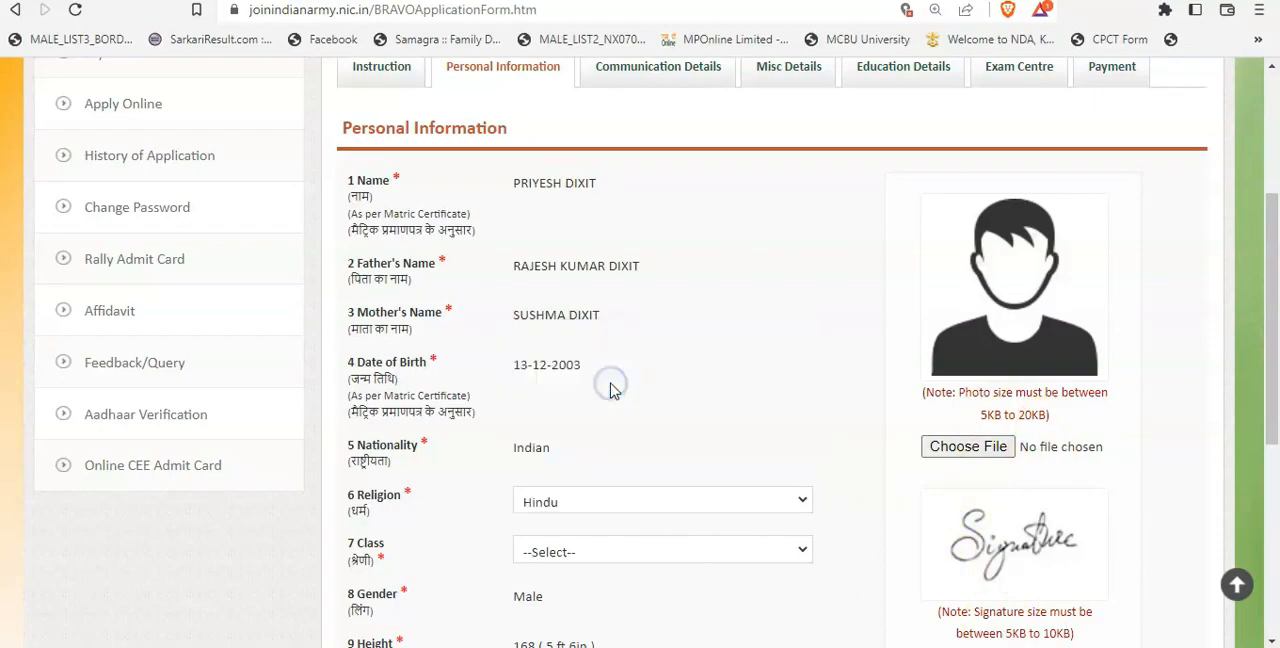
# Look through the available class options and set the applicant's class to BRAHMIN.
pyautogui.click(610, 550)
pyautogui.scroll(-5, 620, 453)
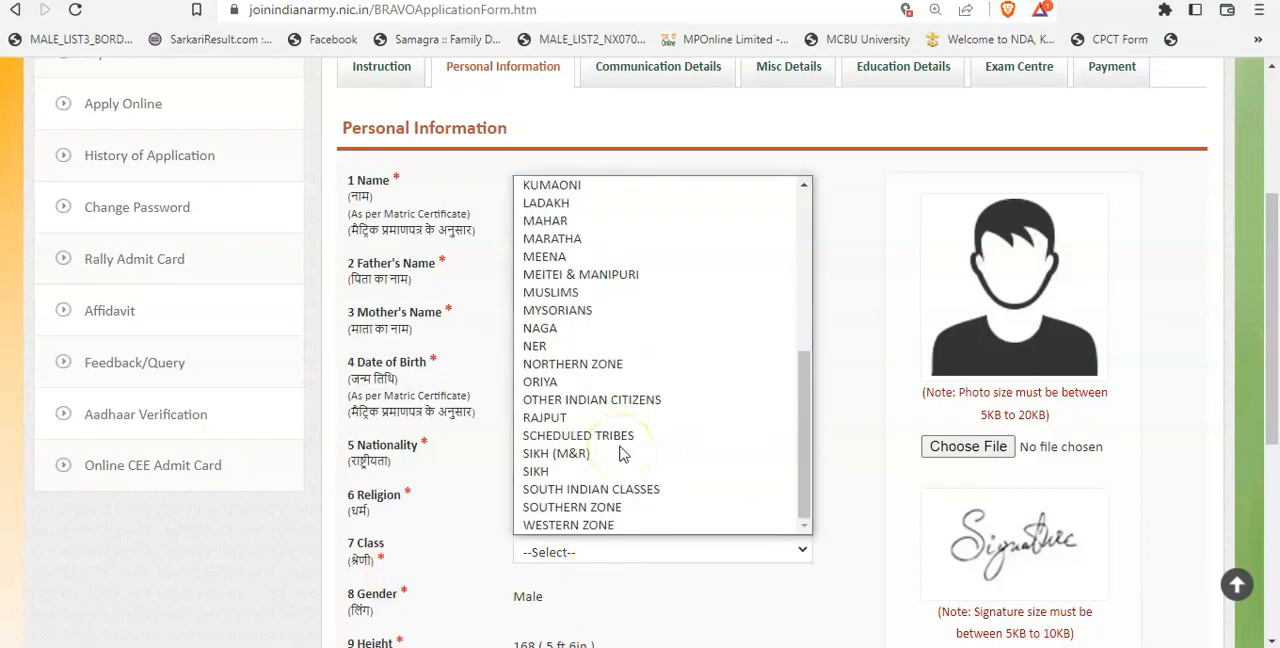
pyautogui.scroll(5, 620, 453)
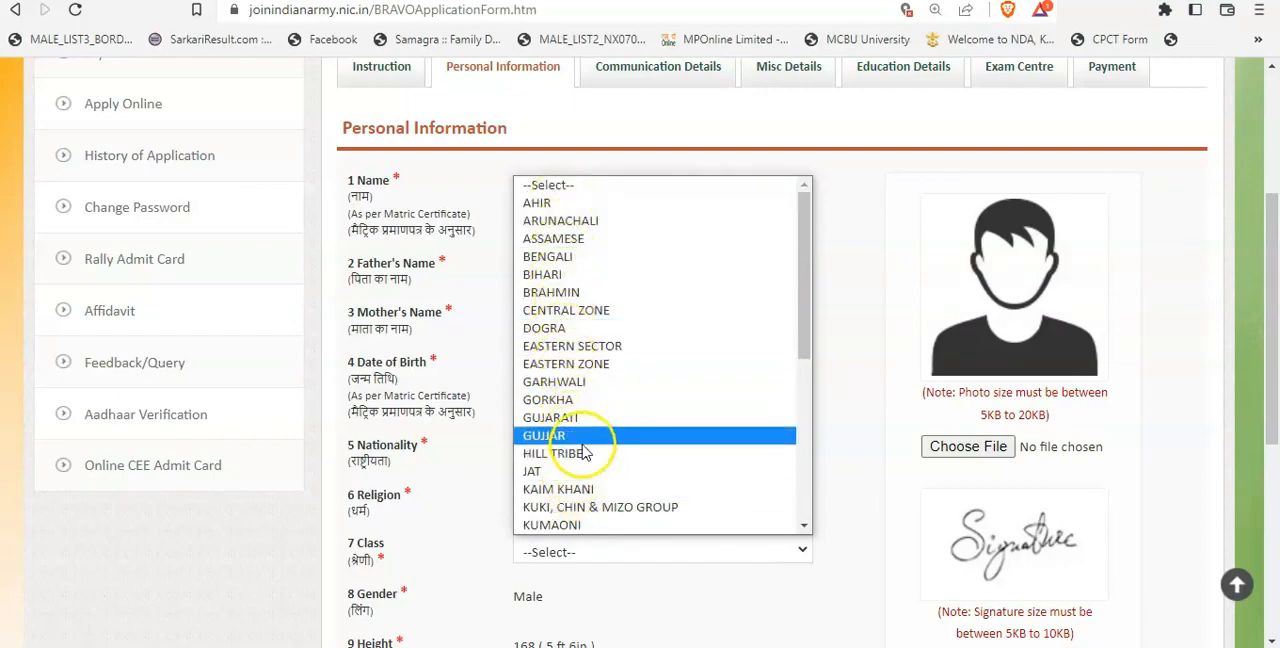
pyautogui.click(575, 298)
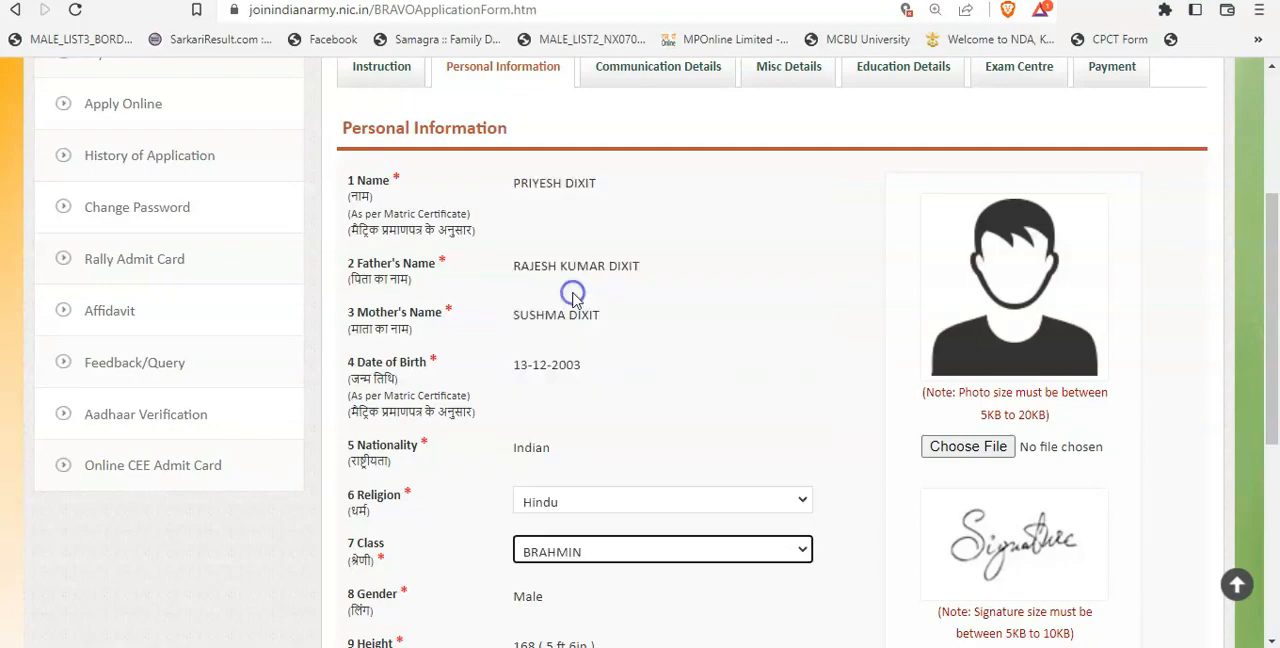
# Try CENTRAL ZONE and BIHARI as the class, and return the selection to BRAHMIN.
pyautogui.click(603, 553)
pyautogui.click(588, 315)
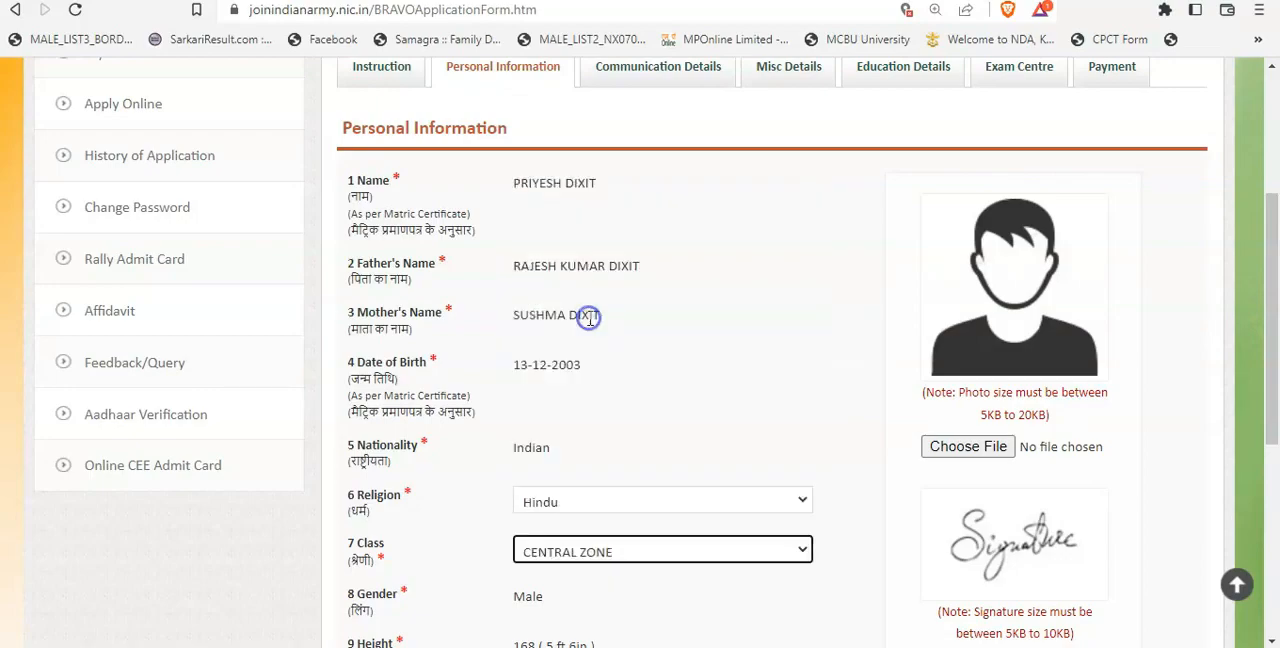
pyautogui.click(580, 551)
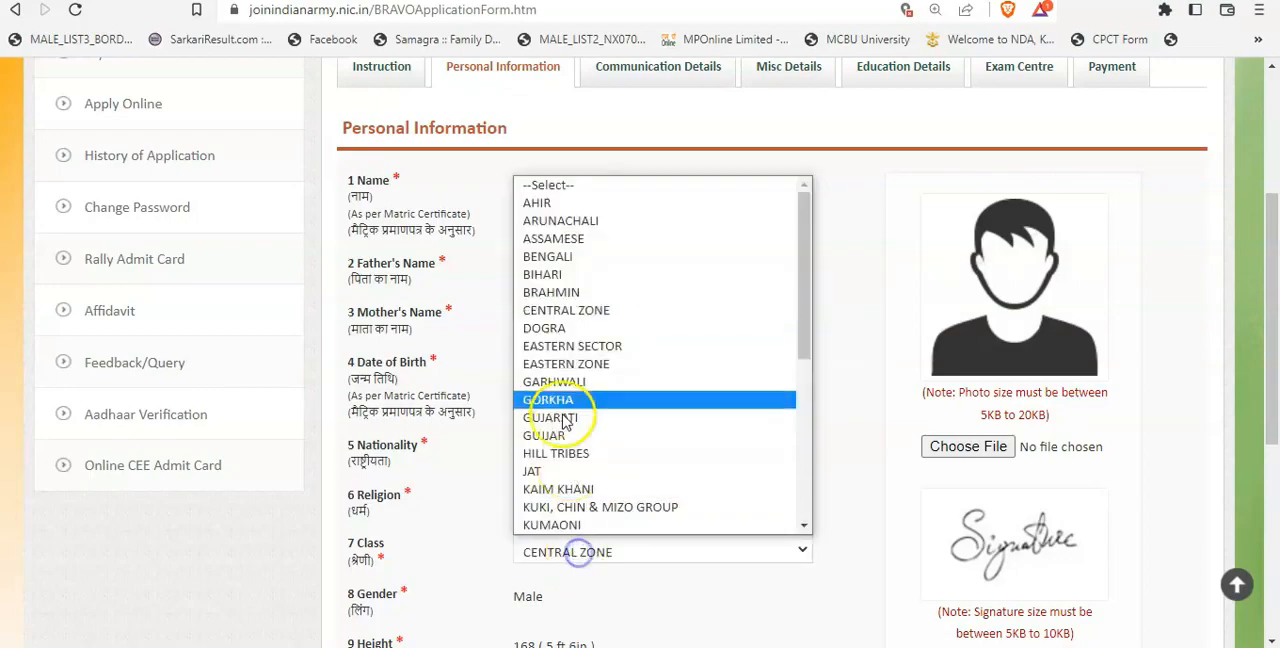
pyautogui.click(553, 288)
pyautogui.click(563, 549)
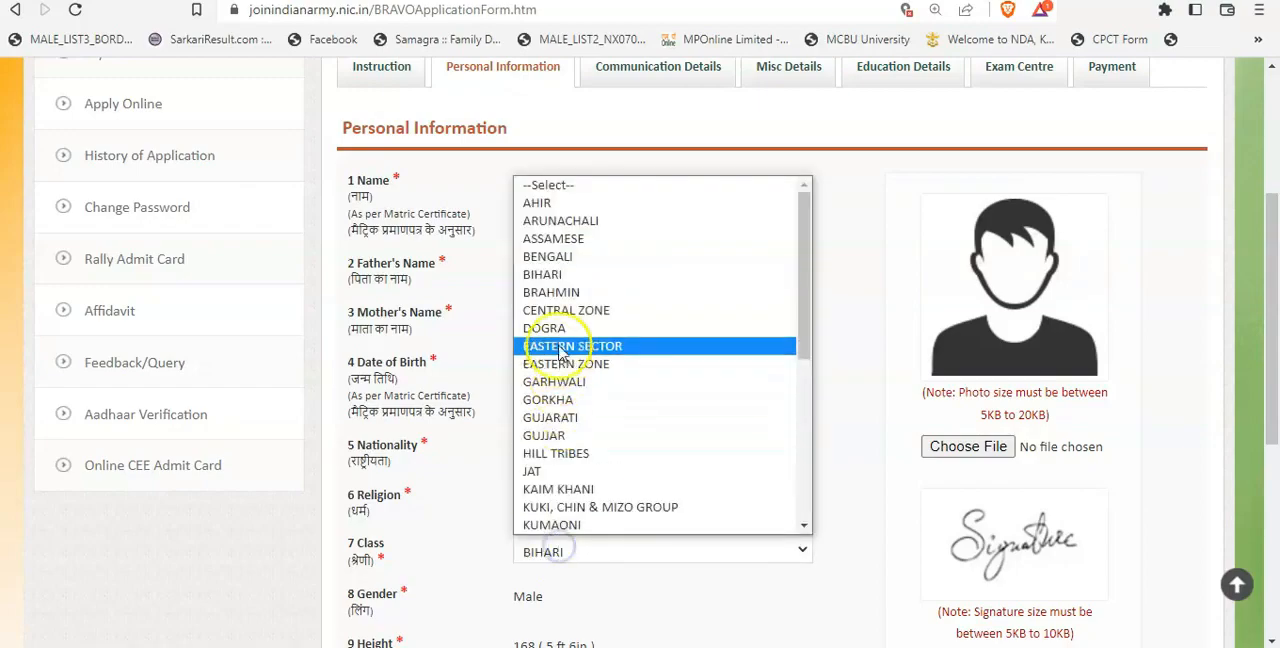
pyautogui.click(558, 292)
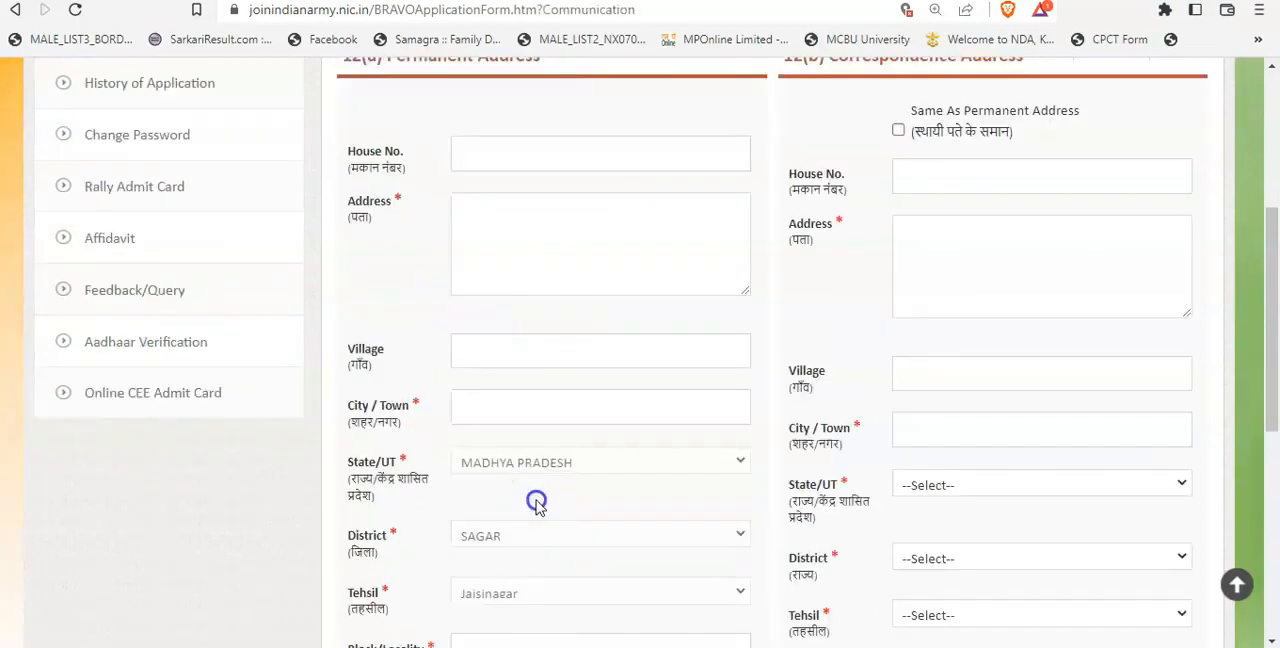
# Look over the permanent and correspondence address fields in Communication Details and proceed to Misc Details.
pyautogui.scroll(1, 537, 505)
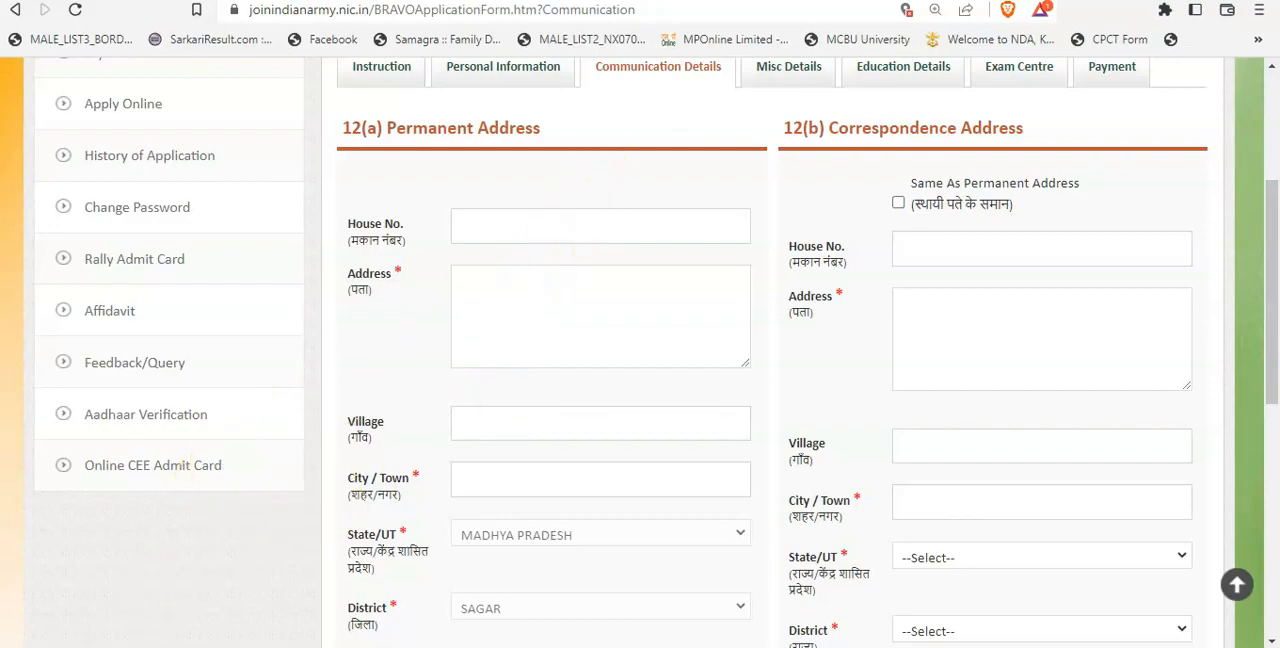
pyautogui.scroll(-3, 751, 451)
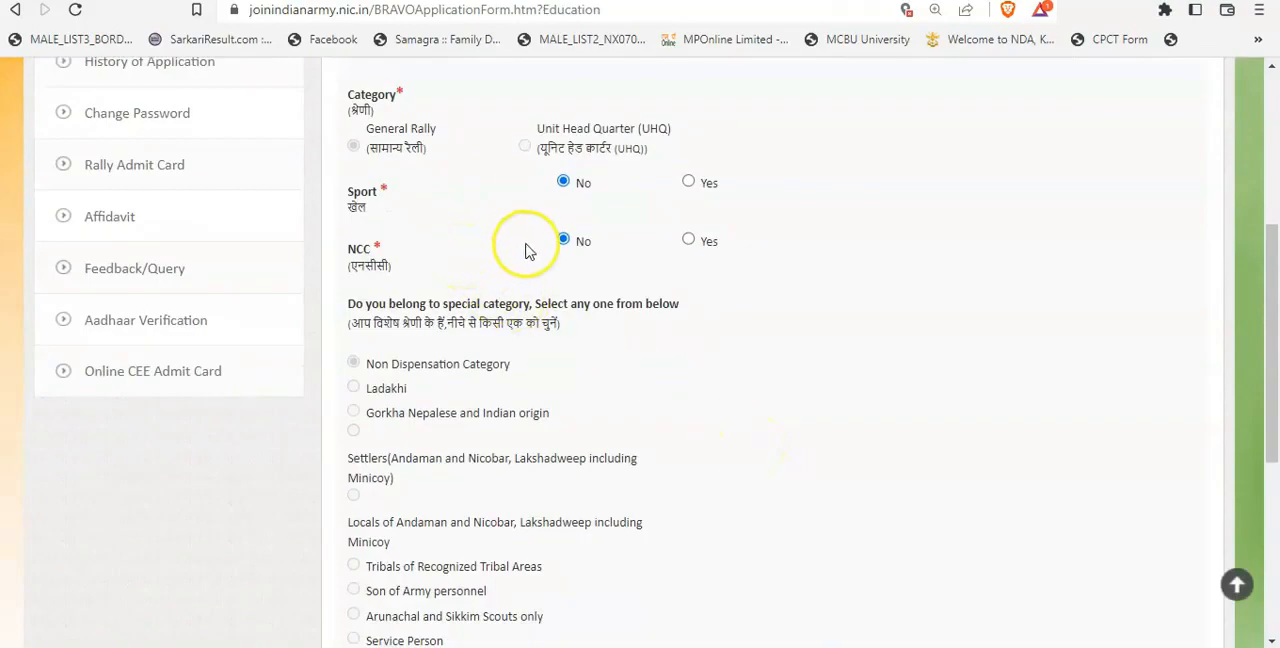
# Answer Yes for Sport, look through the sport names, and choose Athletics Including Track and Filed Events.
pyautogui.click(688, 184)
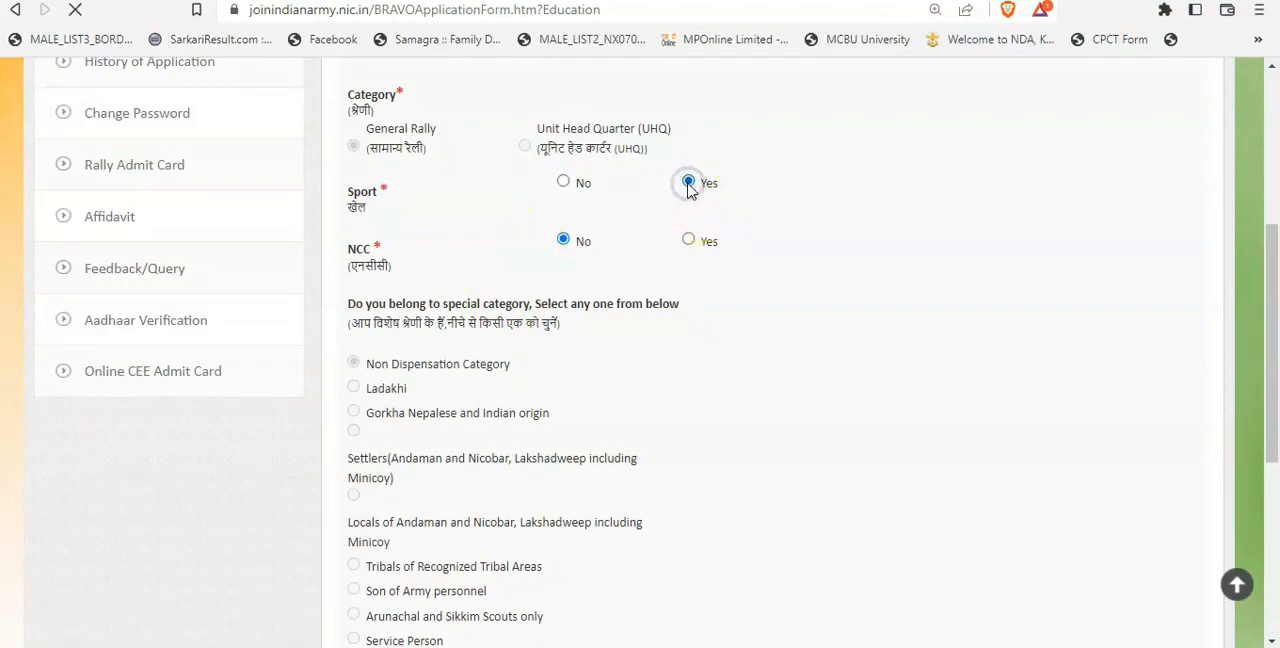
pyautogui.scroll(-4, 657, 251)
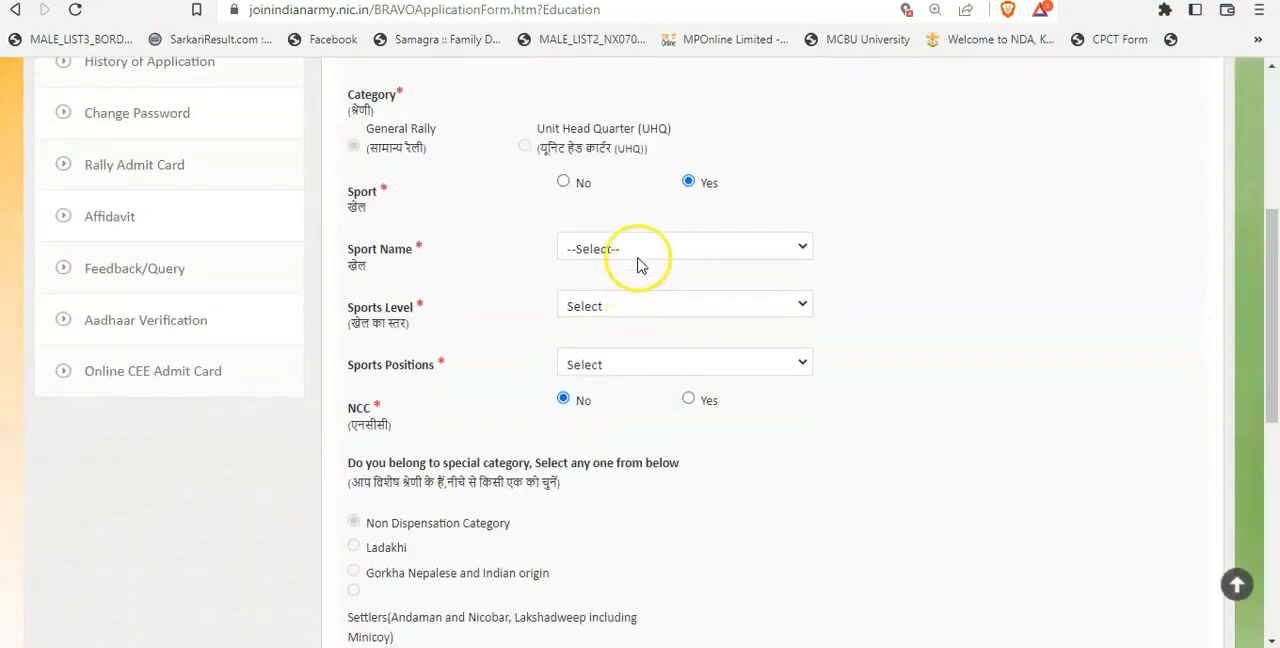
pyautogui.click(636, 252)
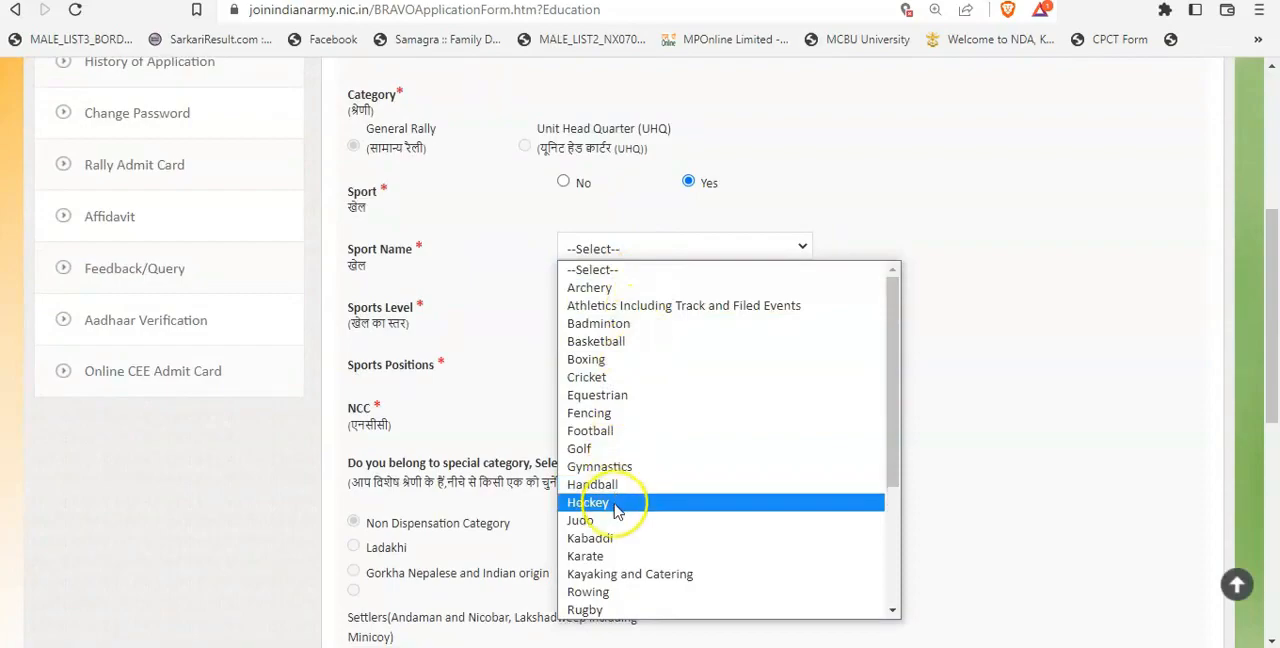
pyautogui.scroll(-3, 615, 505)
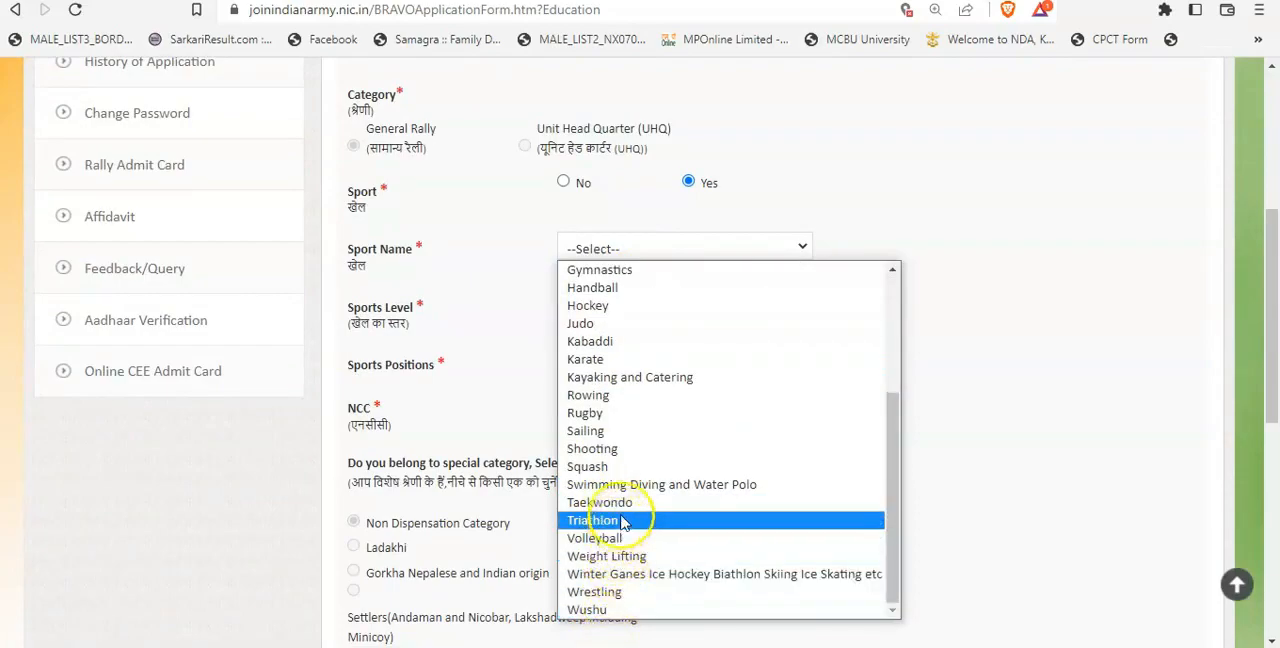
pyautogui.scroll(3, 630, 472)
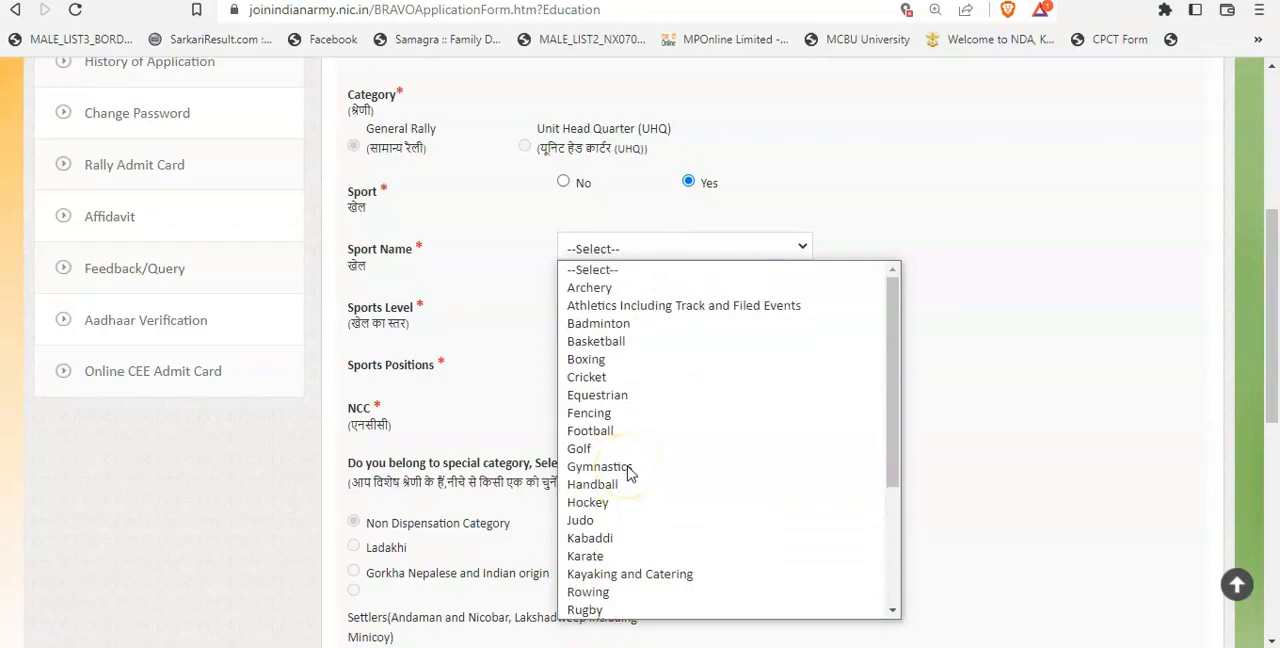
pyautogui.click(658, 345)
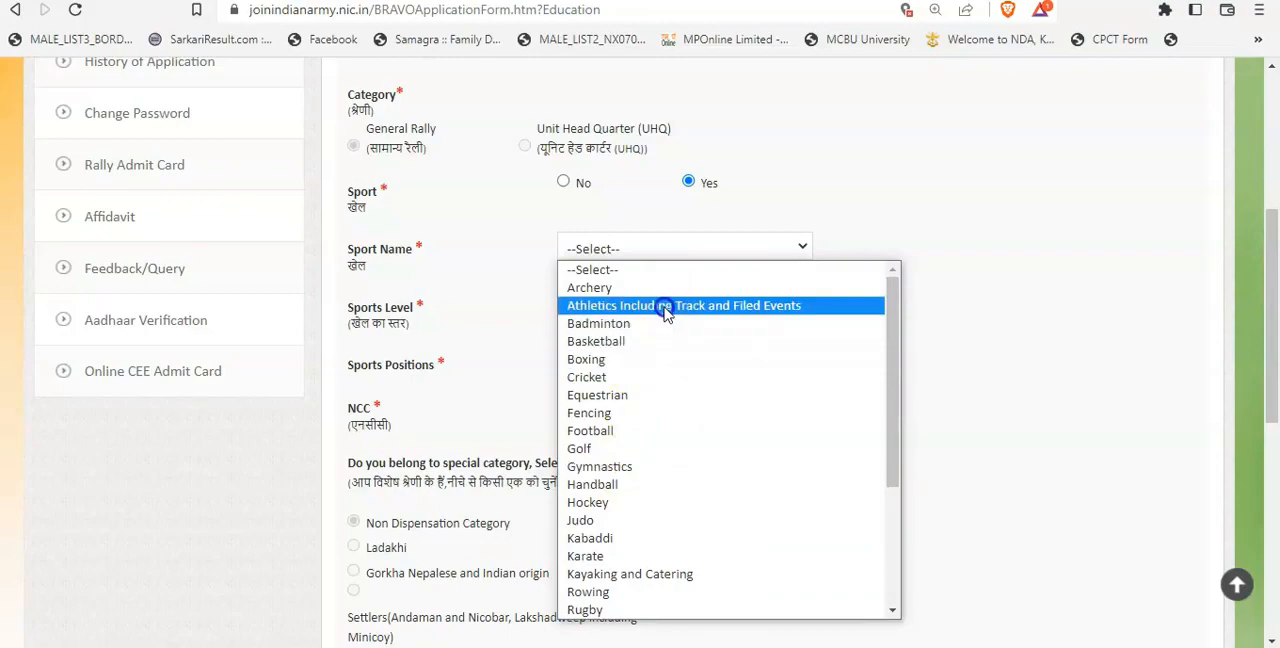
pyautogui.click(664, 306)
# Set the sports level to Inter University, show the sports positions, and switch the Sport answer back to No.
pyautogui.click(667, 310)
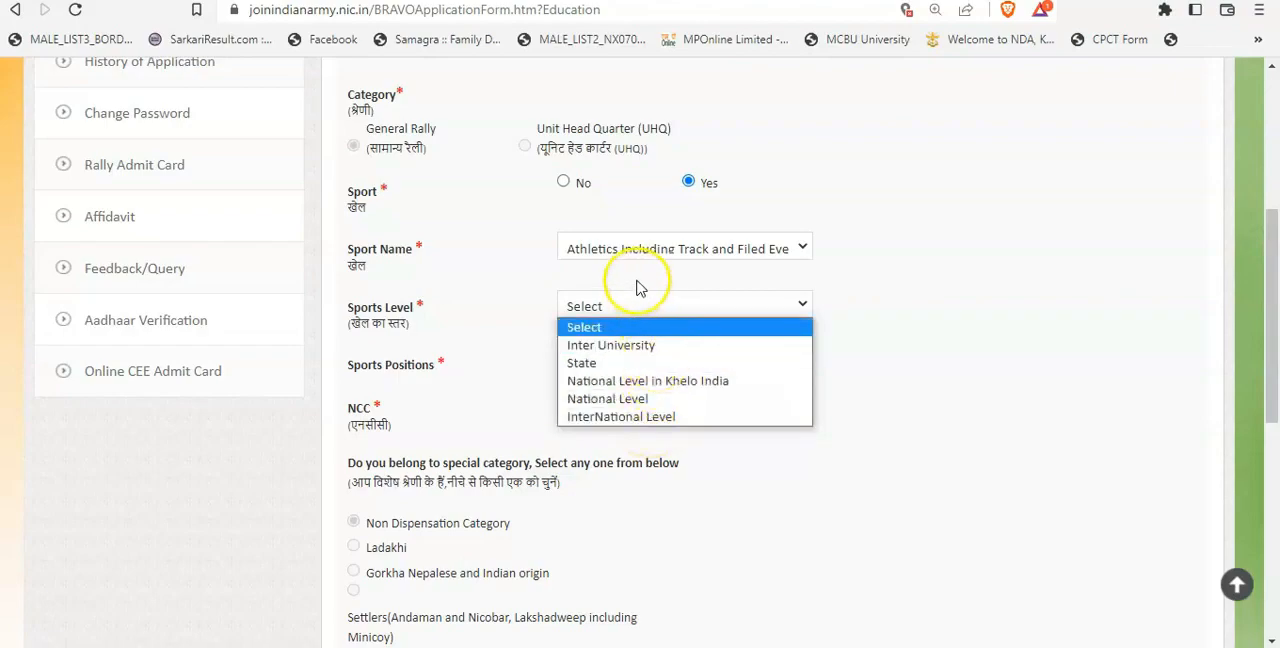
pyautogui.click(613, 350)
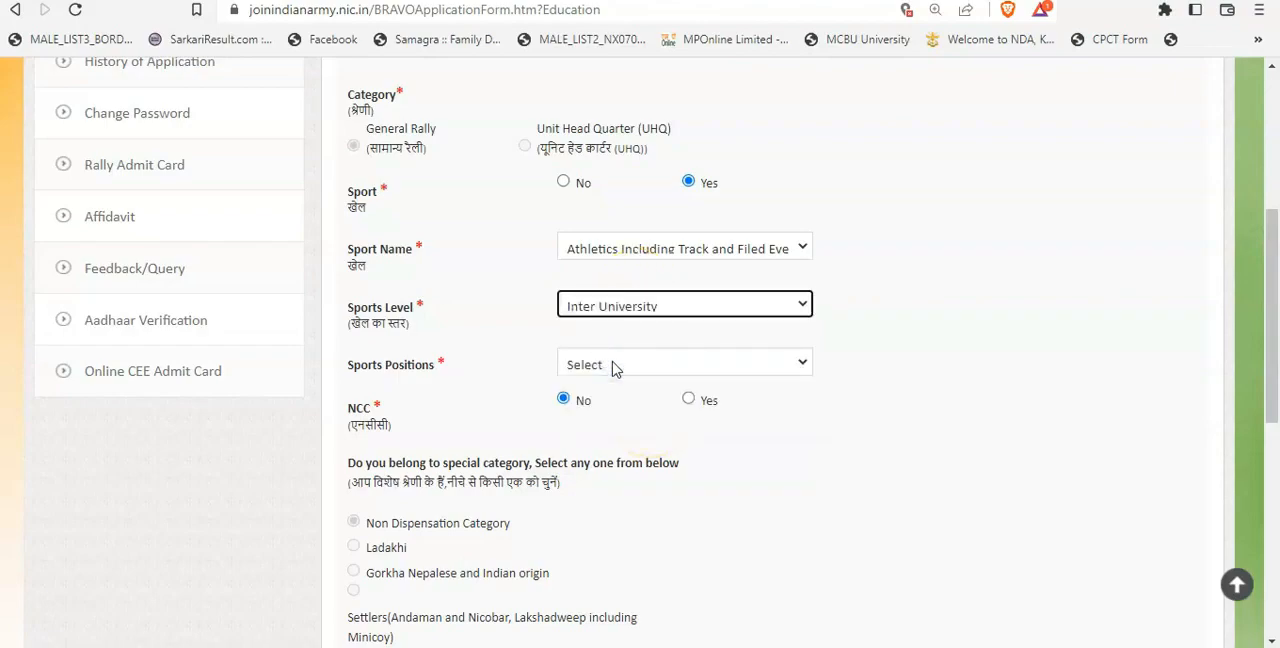
pyautogui.click(614, 366)
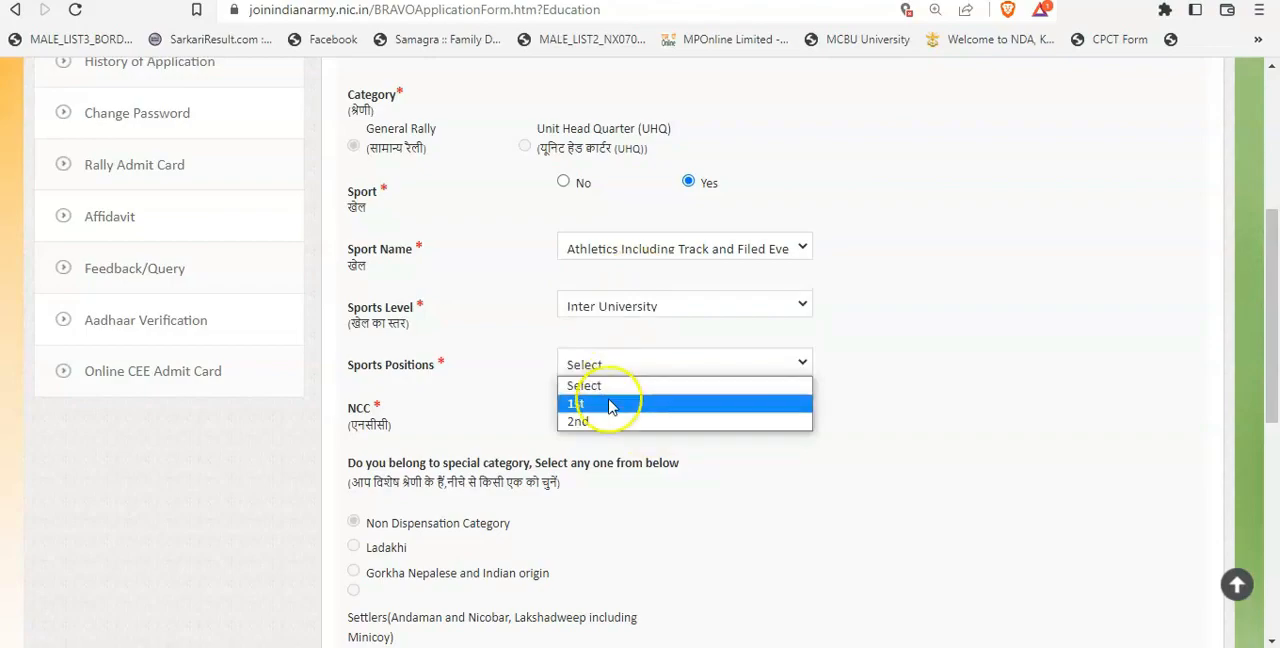
pyautogui.click(525, 352)
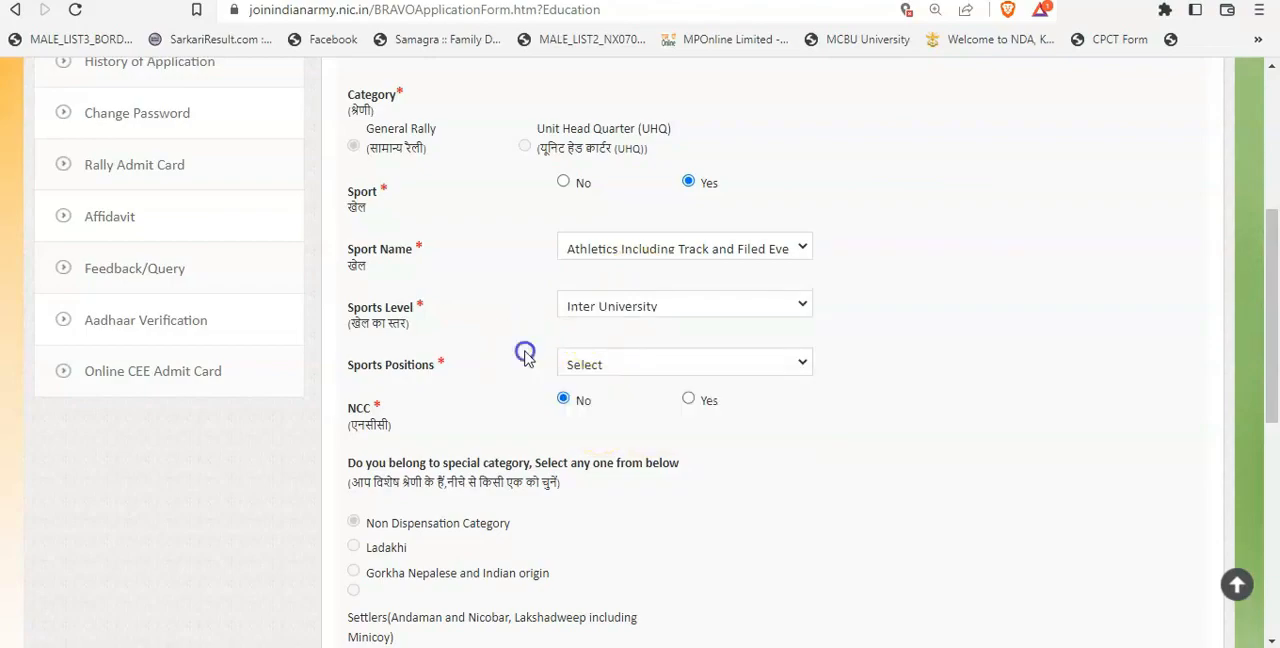
pyautogui.click(565, 184)
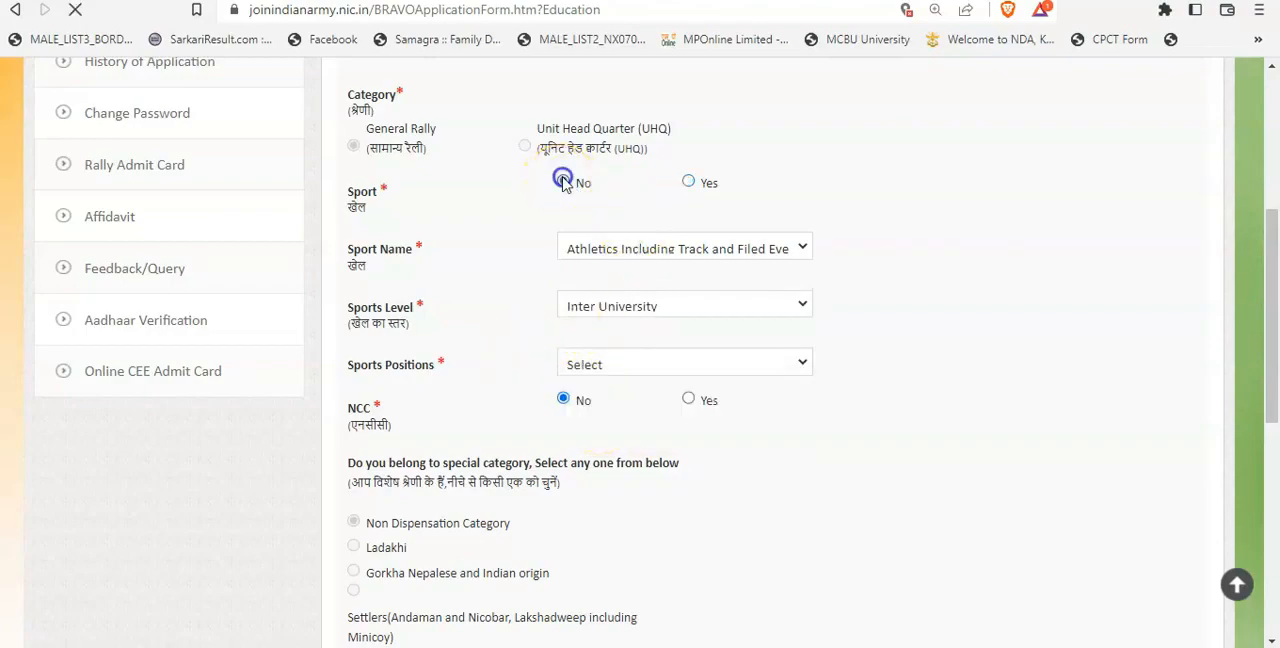
# Answer Yes for NCC to show the NCC certificate options, and switch the answer back to No.
pyautogui.scroll(-3, 669, 472)
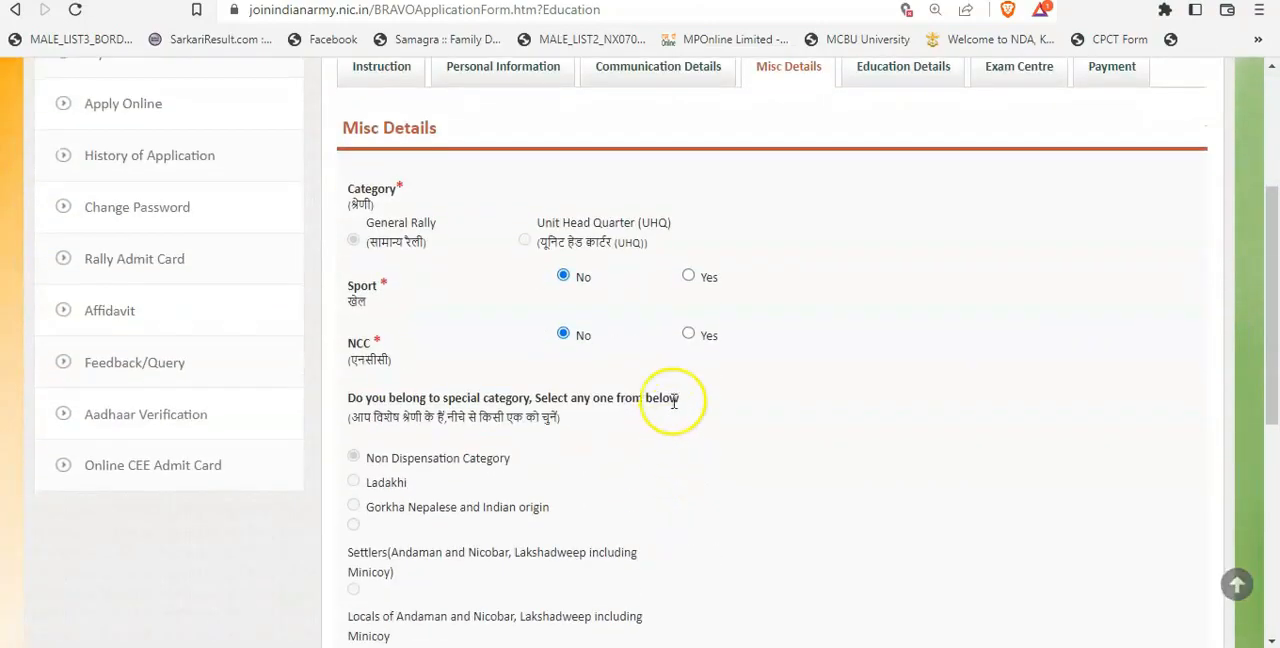
pyautogui.click(688, 336)
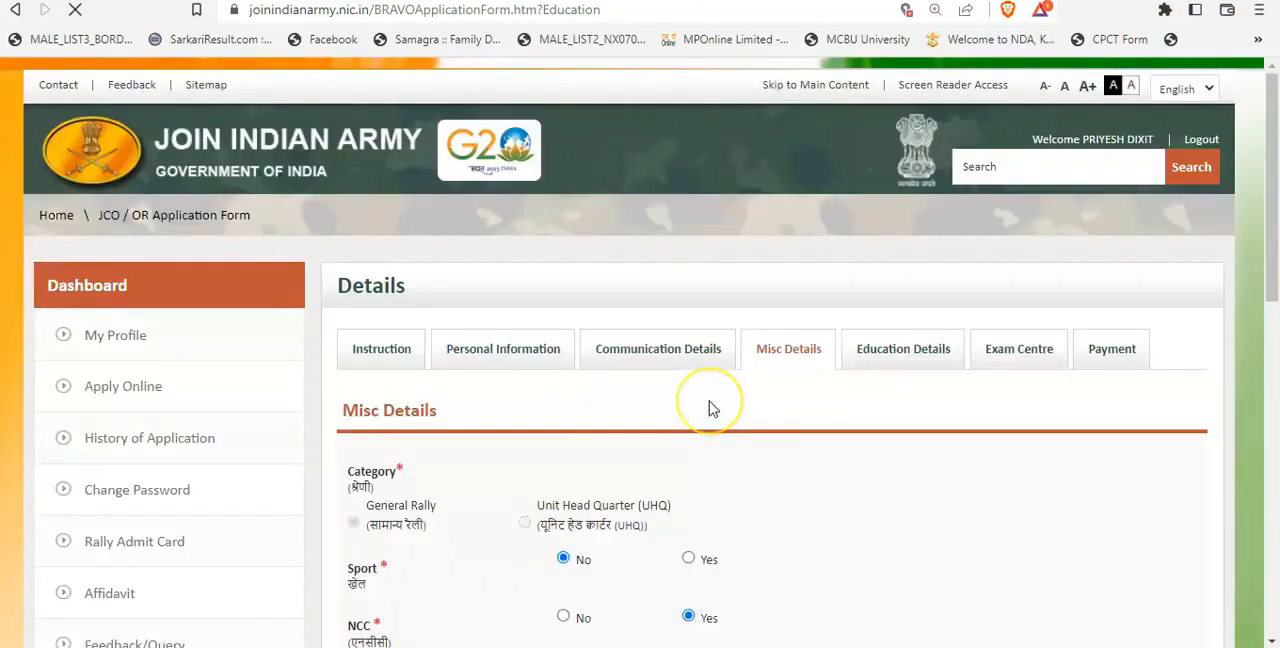
pyautogui.scroll(-4, 709, 408)
pyautogui.click(655, 212)
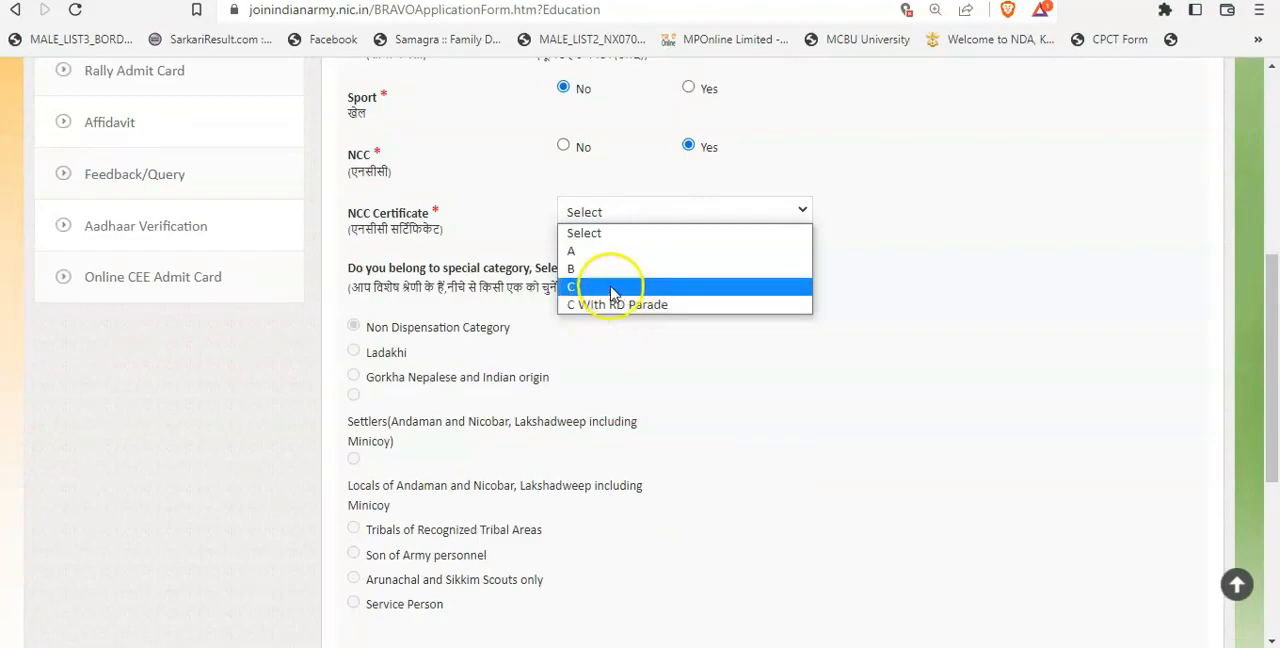
pyautogui.click(511, 162)
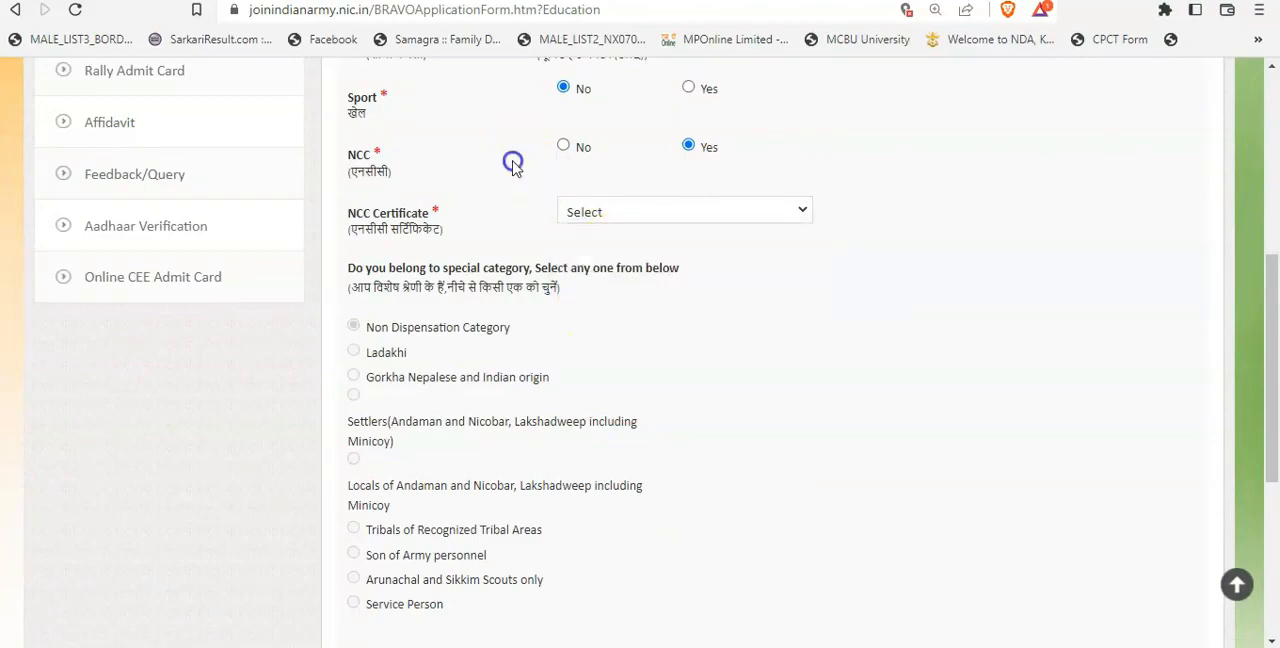
pyautogui.click(564, 148)
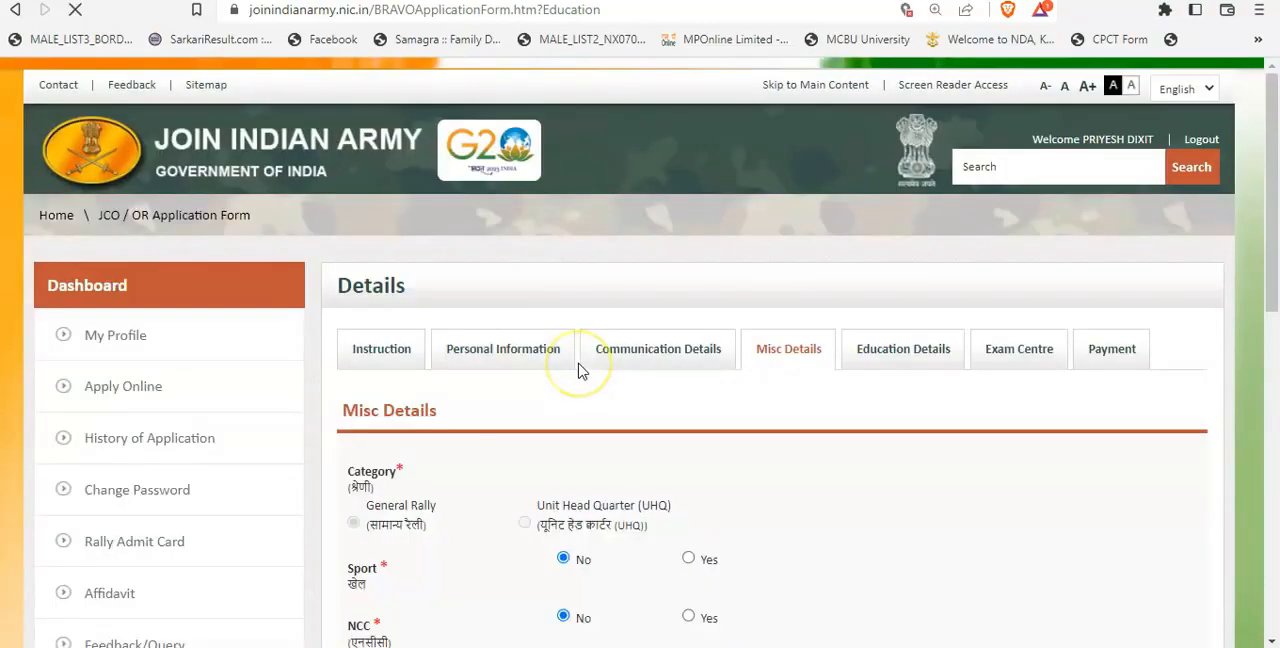
# Set the highest qualification to 12th in Misc Details.
pyautogui.scroll(-3, 580, 368)
pyautogui.scroll(-5, 580, 370)
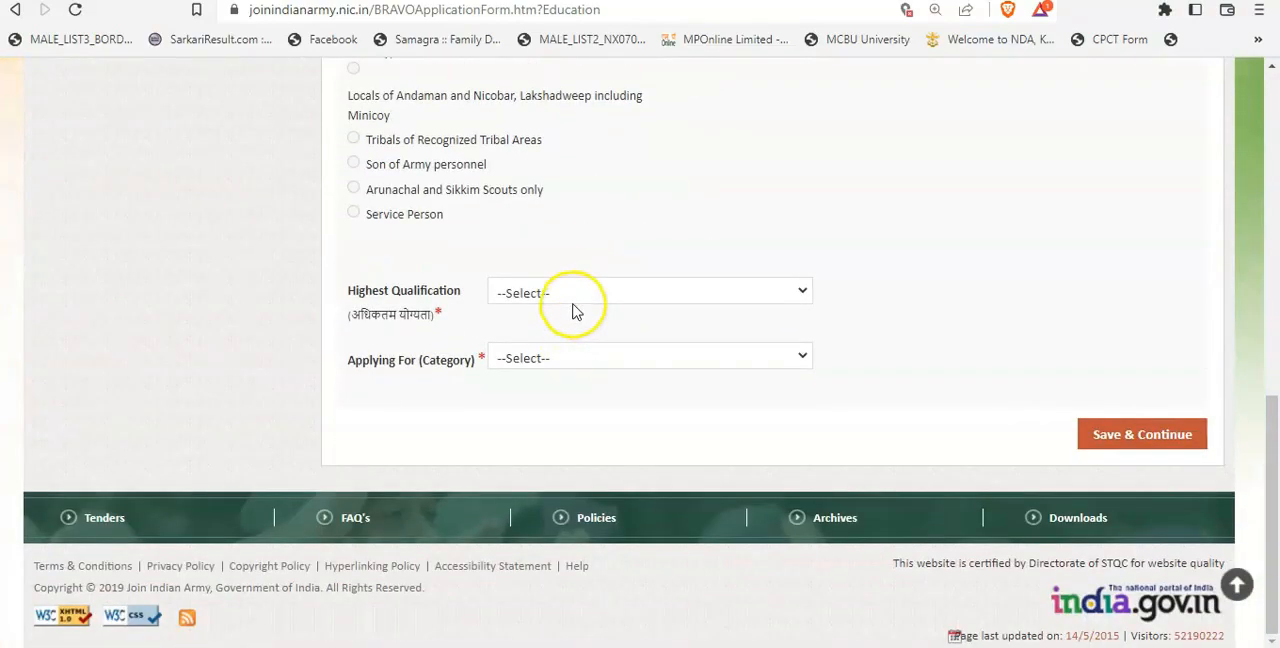
pyautogui.click(573, 298)
pyautogui.click(562, 367)
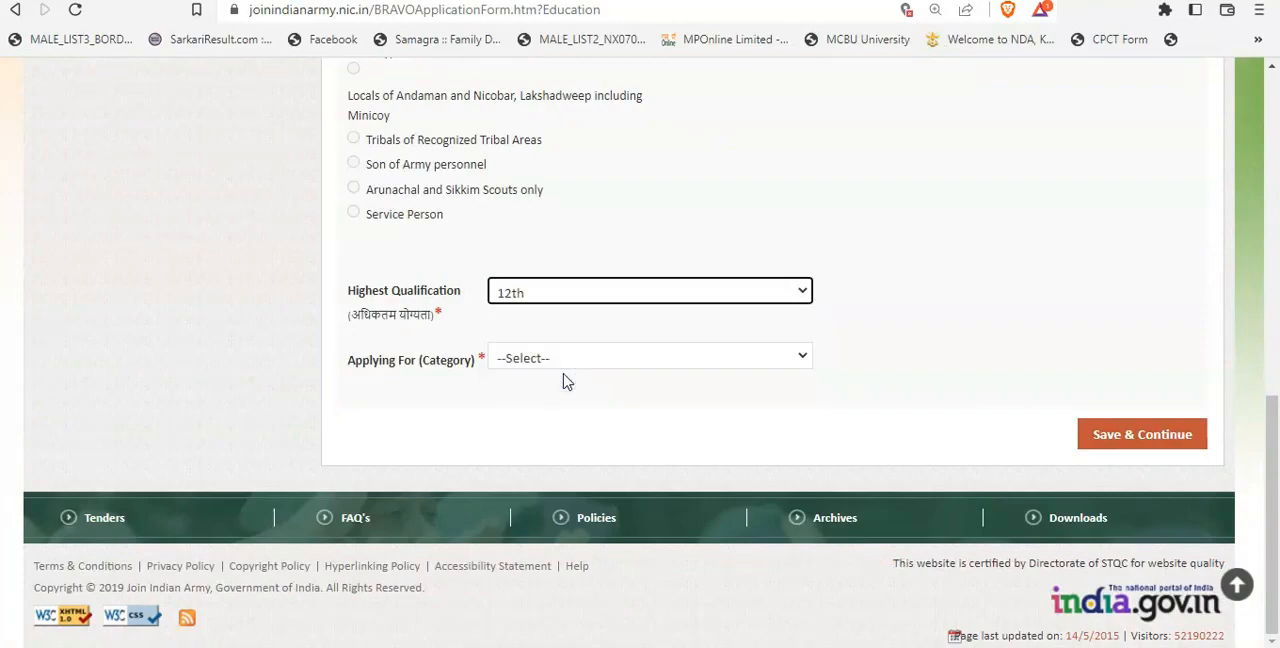
# Choose Soldier Technical Nursing Assistant as the category applied for and save the Misc Details section.
pyautogui.click(571, 361)
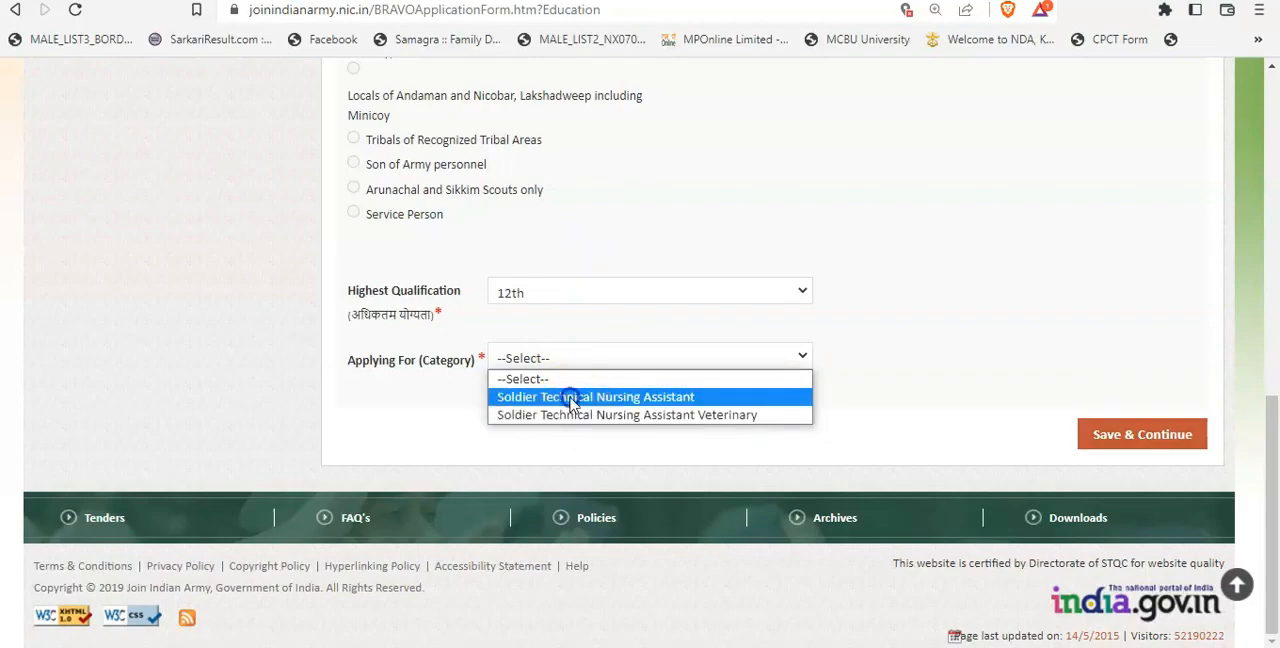
pyautogui.click(572, 398)
pyautogui.click(594, 357)
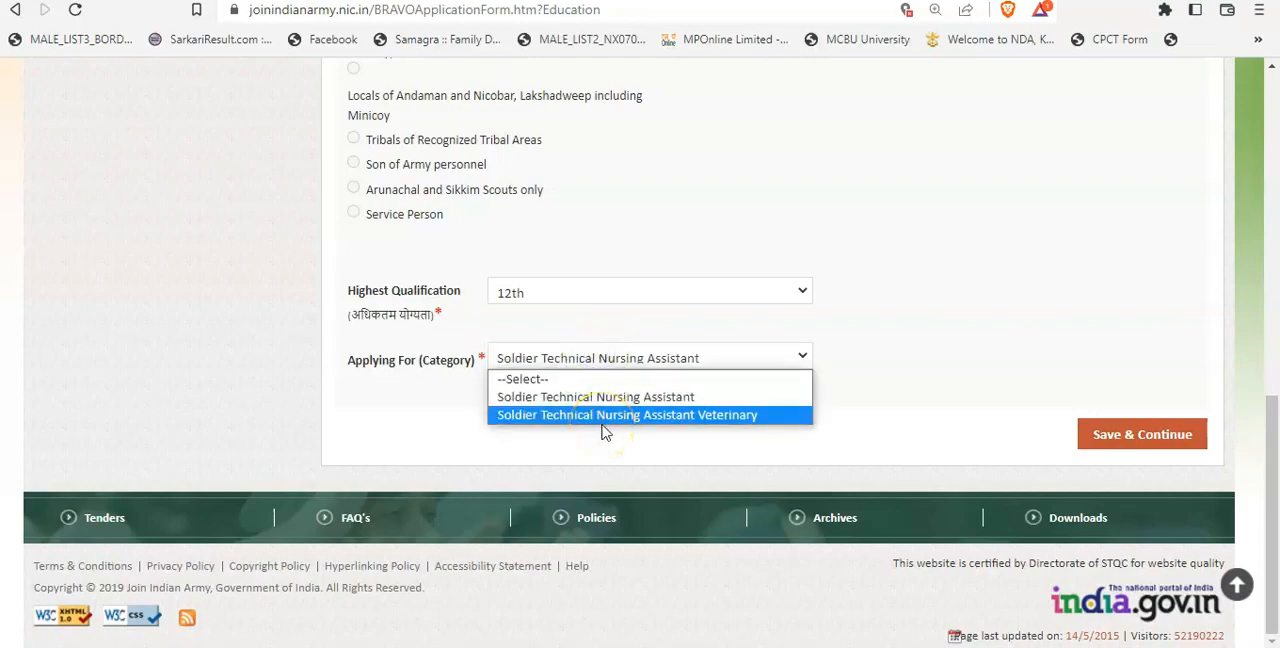
pyautogui.click(600, 399)
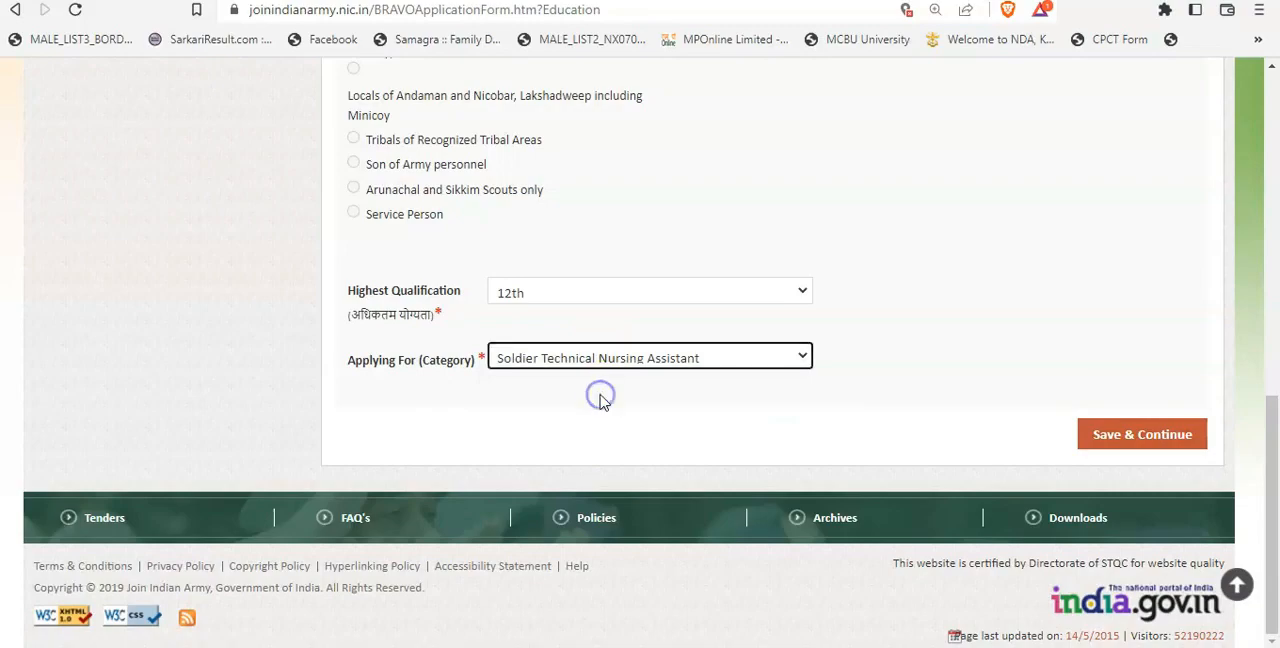
pyautogui.click(1138, 436)
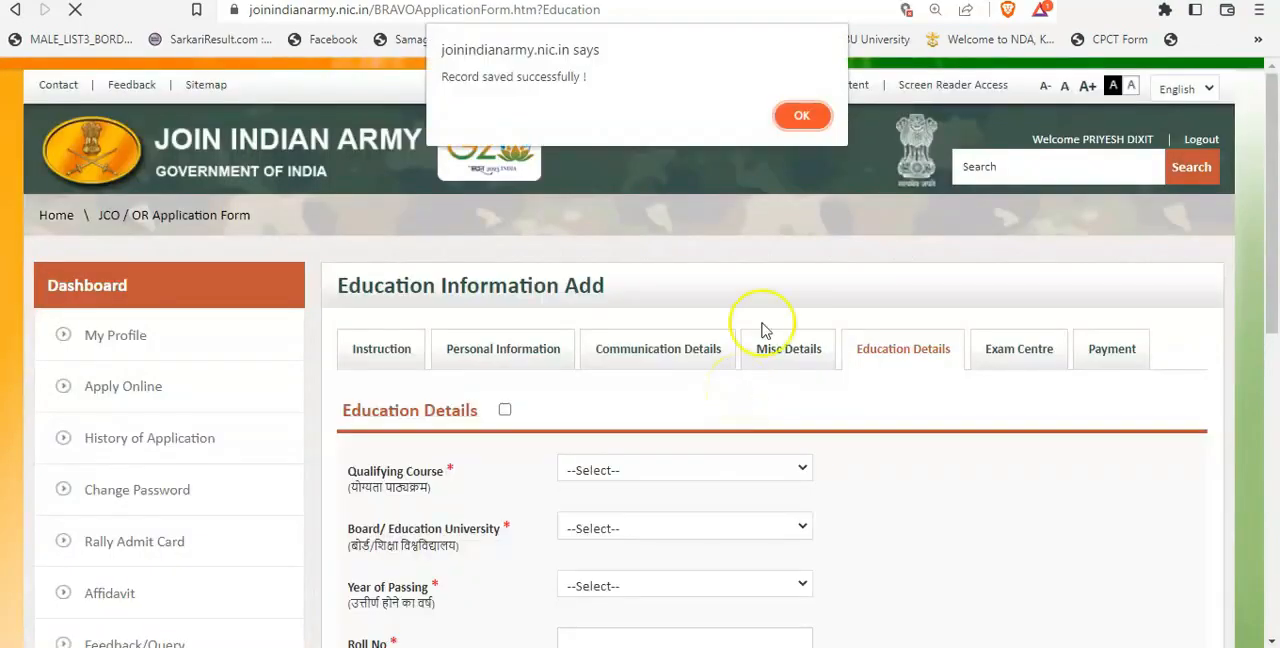
pyautogui.click(803, 116)
# Enable the Education Details section and set the course to 12th Science, the board to STATE BOARD and the passing year to 2020.
pyautogui.scroll(-1, 657, 391)
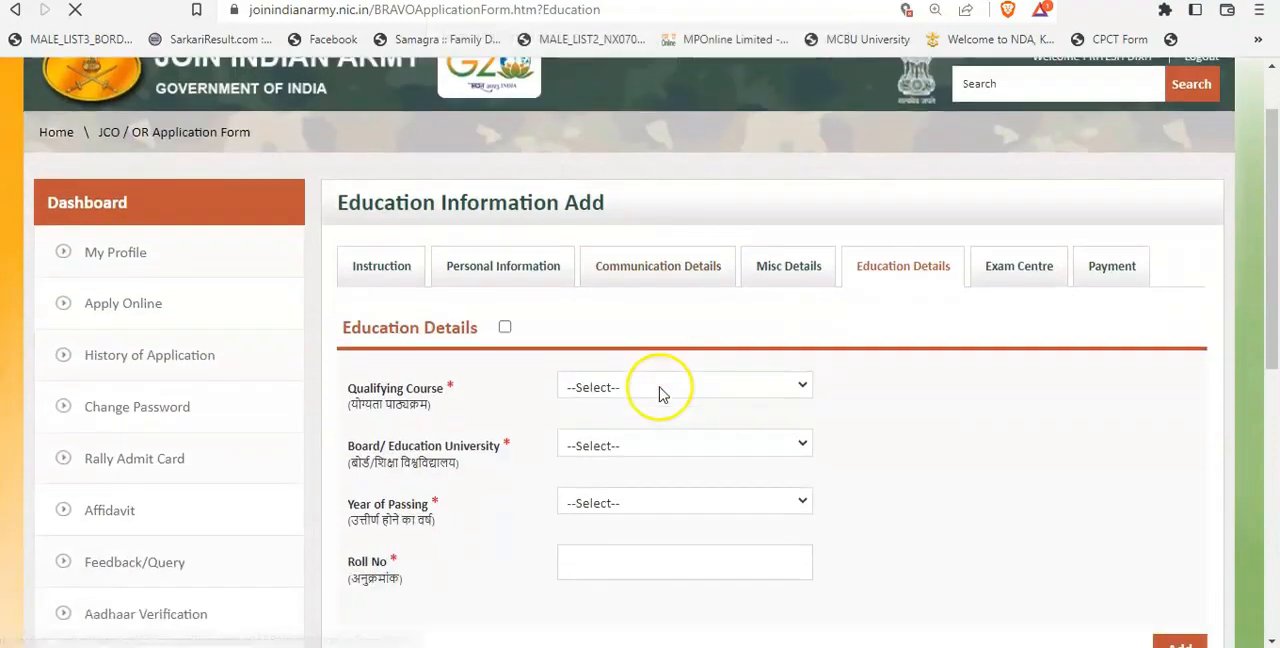
pyautogui.click(505, 316)
pyautogui.scroll(-2, 507, 413)
pyautogui.click(642, 184)
pyautogui.click(627, 228)
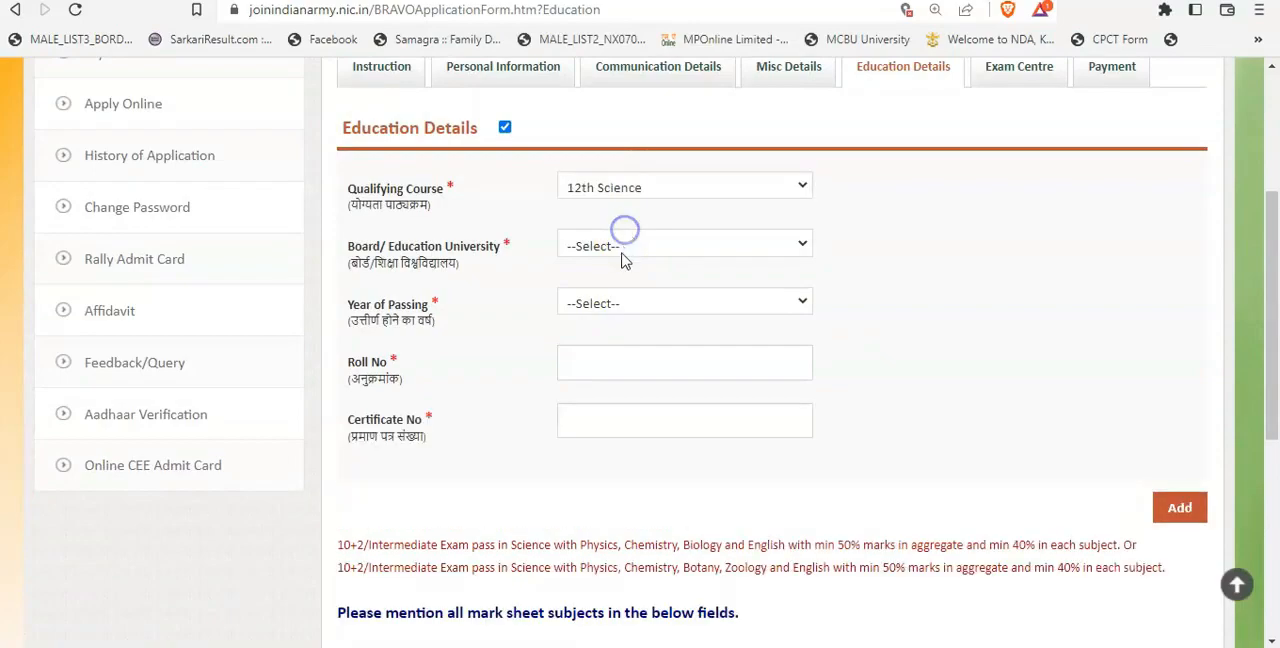
pyautogui.click(622, 250)
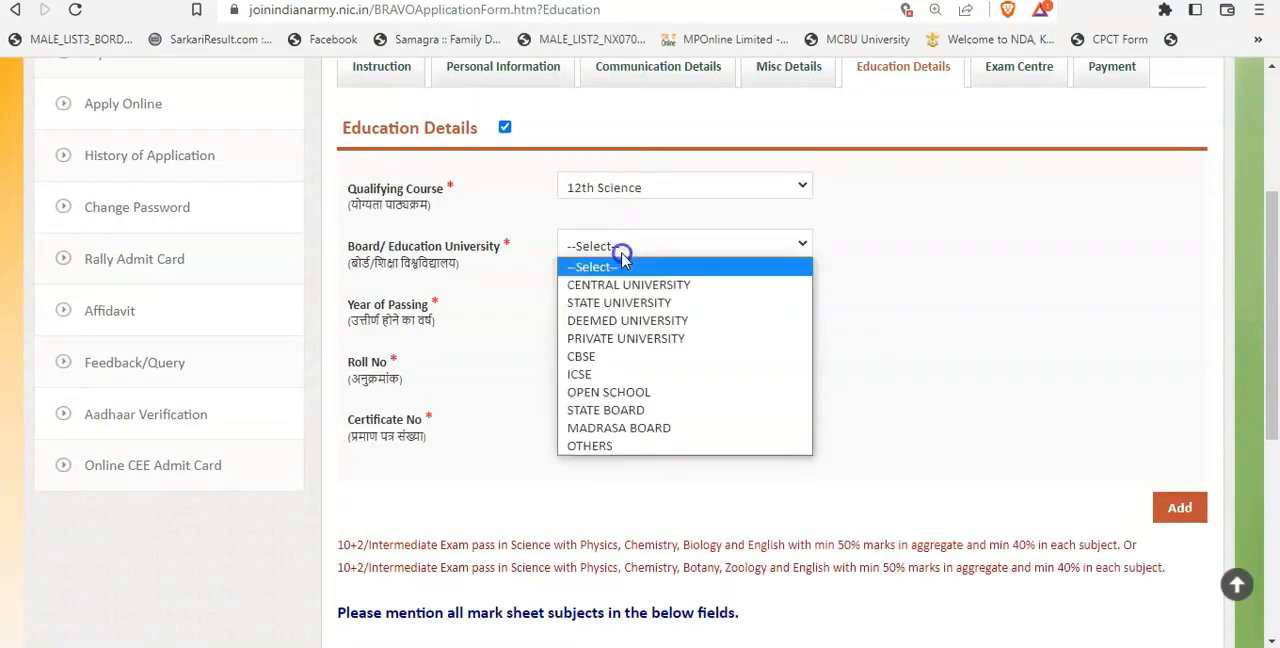
pyautogui.click(648, 411)
pyautogui.click(649, 310)
pyautogui.scroll(-3, 643, 491)
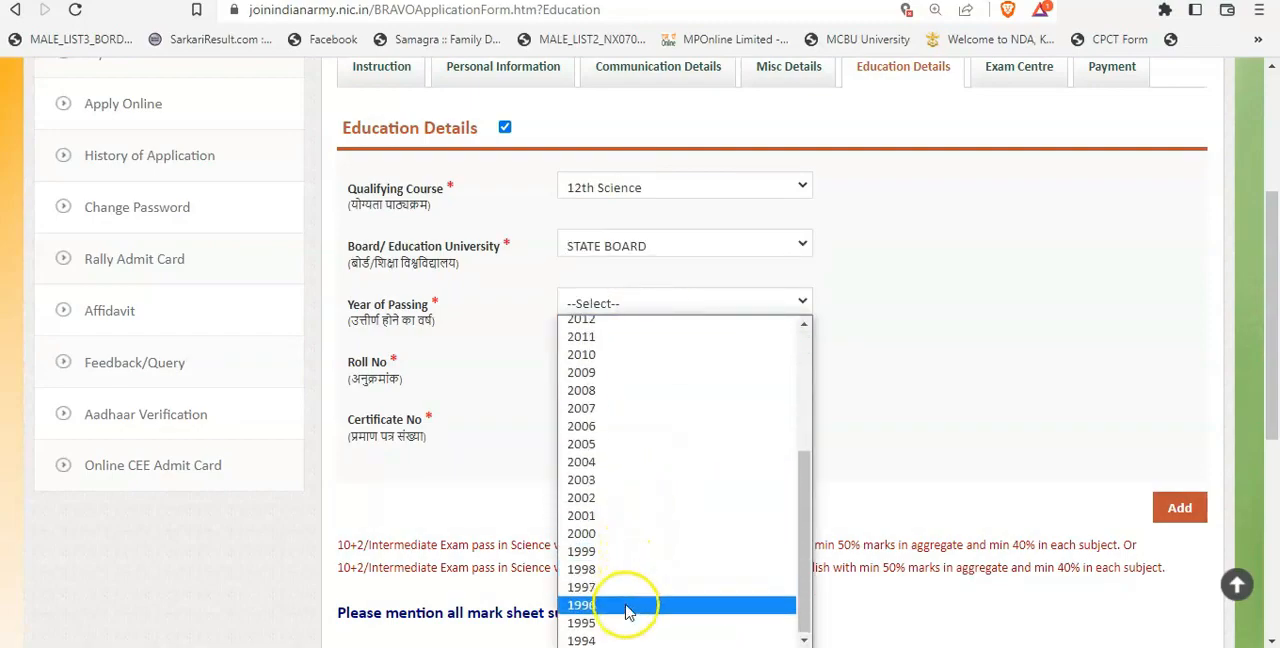
pyautogui.scroll(5, 625, 608)
pyautogui.click(591, 397)
# Enter the roll number and certificate number, and add the 12th Science education record.
pyautogui.click(614, 364)
pyautogui.click(609, 421)
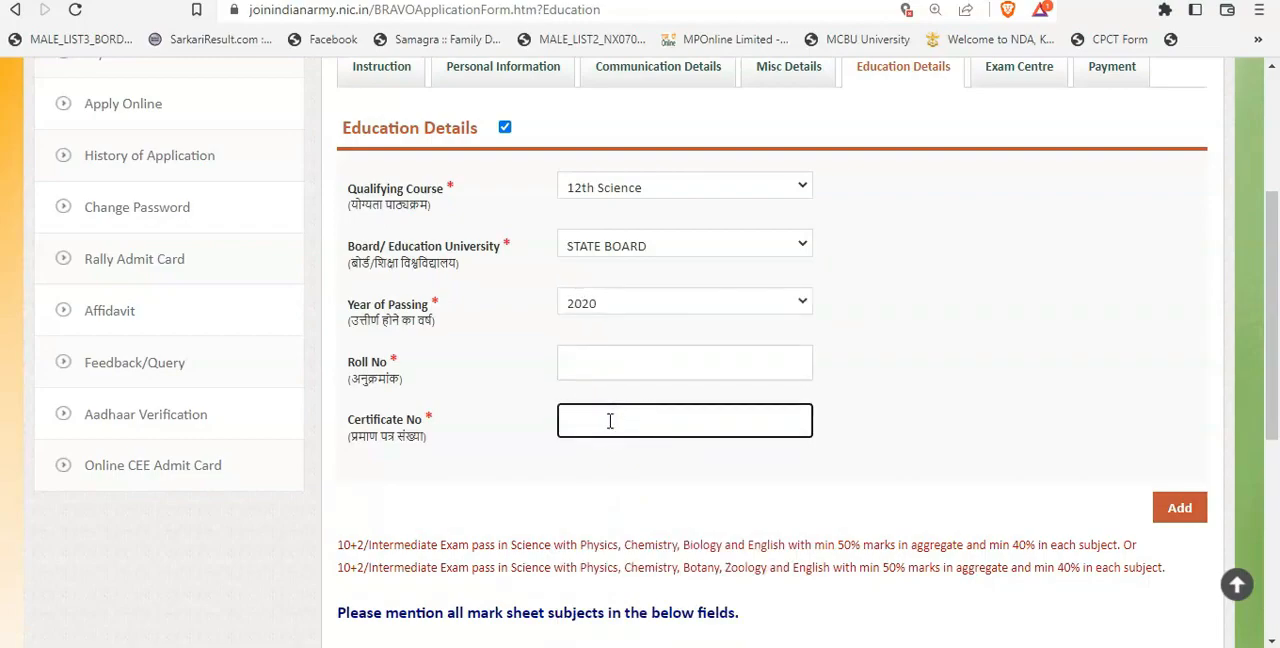
pyautogui.click(576, 367)
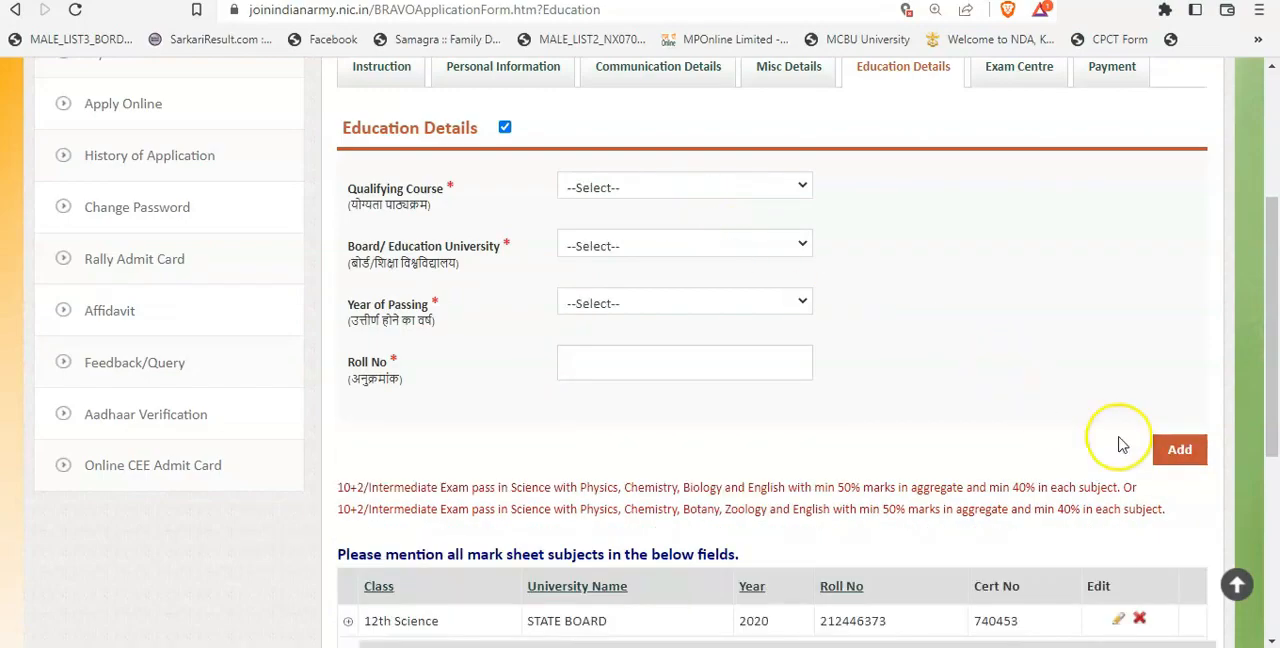
# Add Hindi to the 12th Science mark sheet with 84 marks obtained out of 100.
pyautogui.scroll(-2, 1054, 363)
pyautogui.scroll(-2, 646, 420)
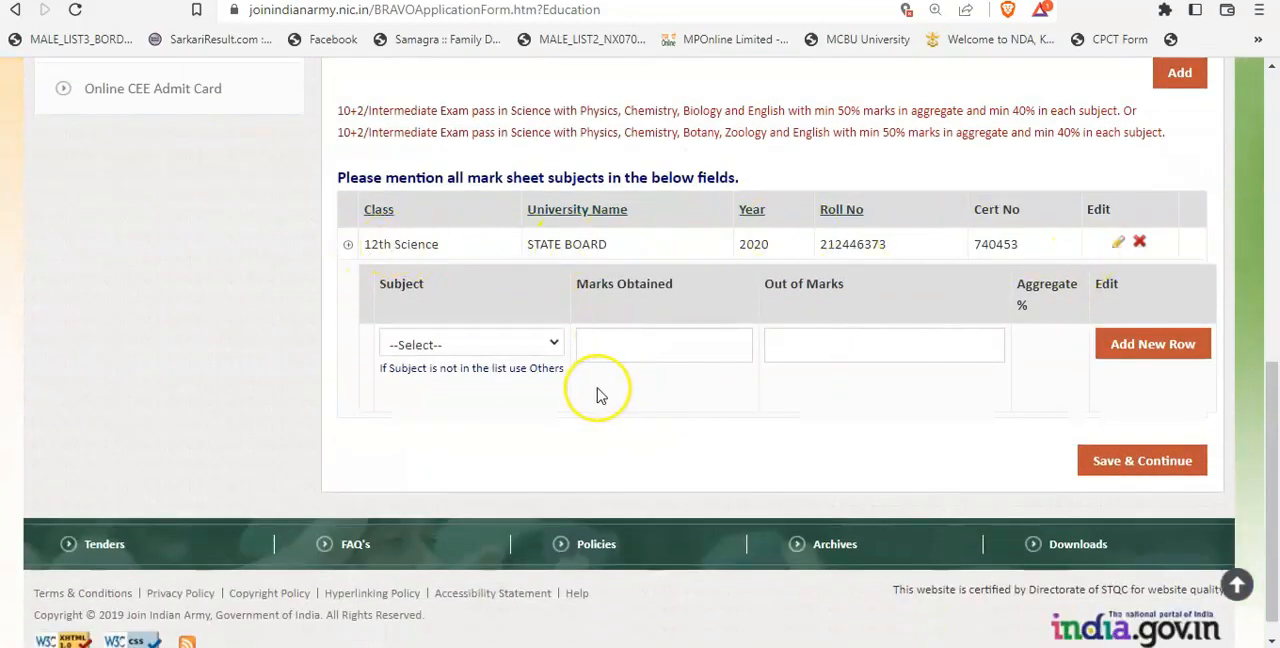
pyautogui.click(450, 346)
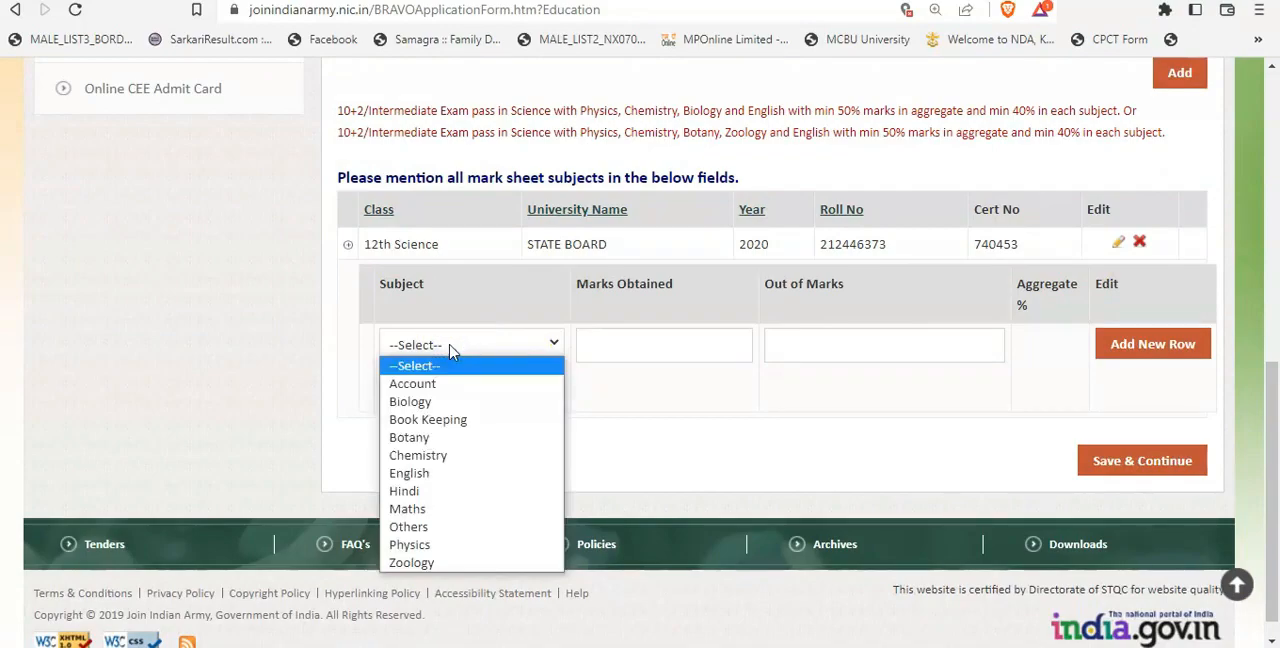
pyautogui.click(440, 490)
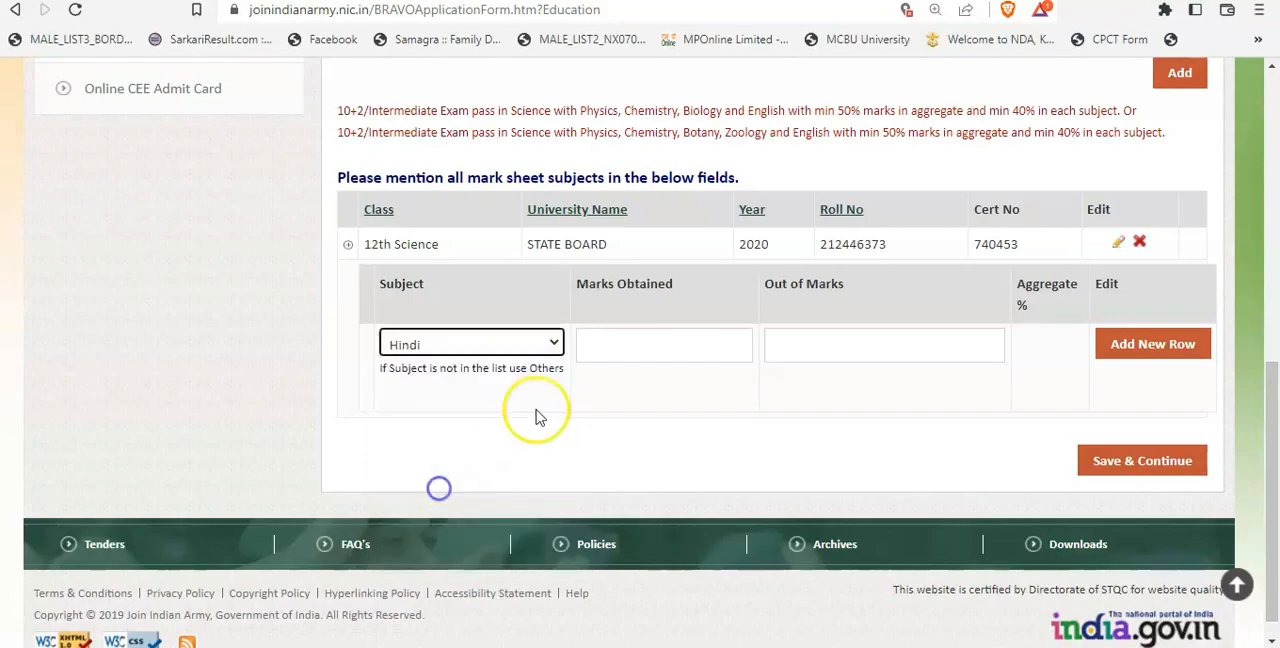
pyautogui.scroll(3, 617, 366)
pyautogui.scroll(-2, 617, 366)
pyautogui.click(617, 440)
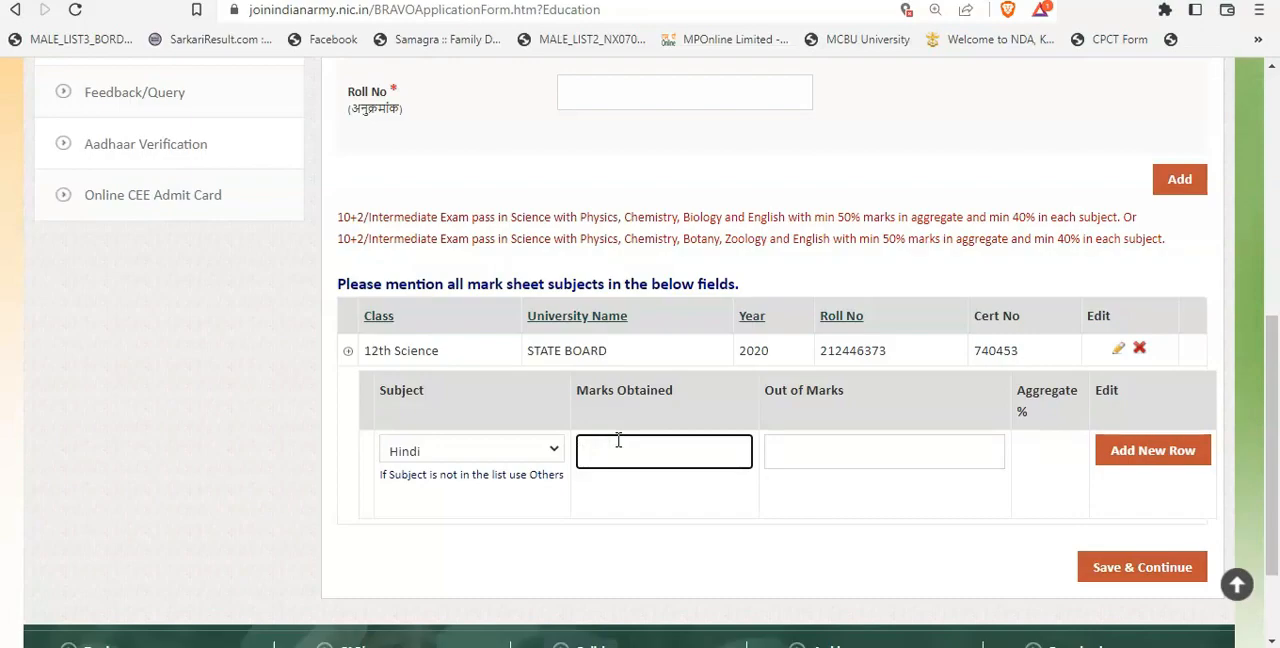
pyautogui.write('84')
pyautogui.press('Tab')
pyautogui.write('100')
pyautogui.click(1131, 462)
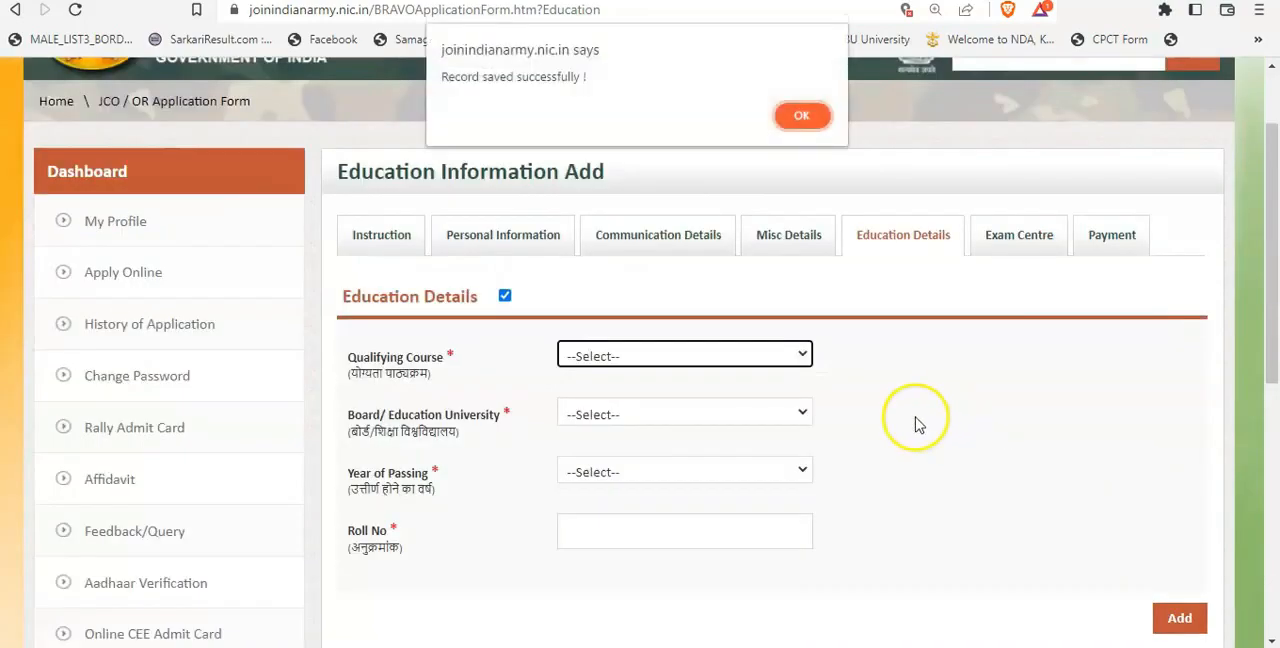
pyautogui.click(801, 115)
# Add English to the mark sheet subjects with 81 marks obtained out of 100.
pyautogui.scroll(-6, 789, 314)
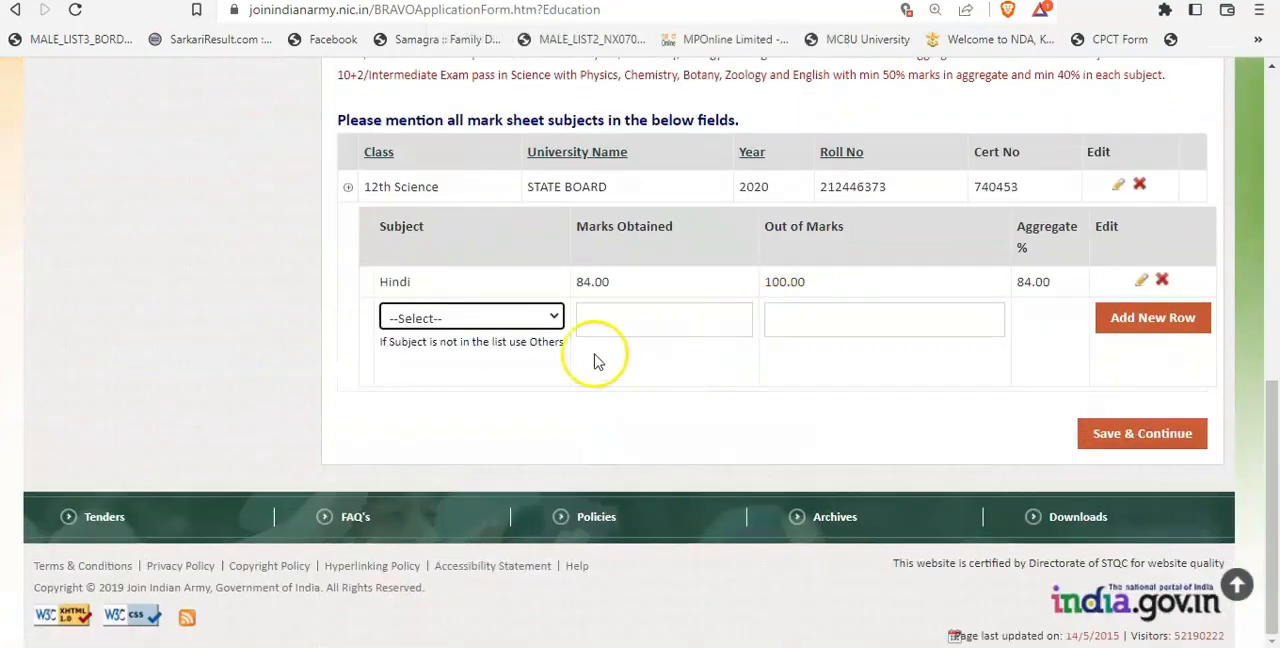
pyautogui.click(514, 318)
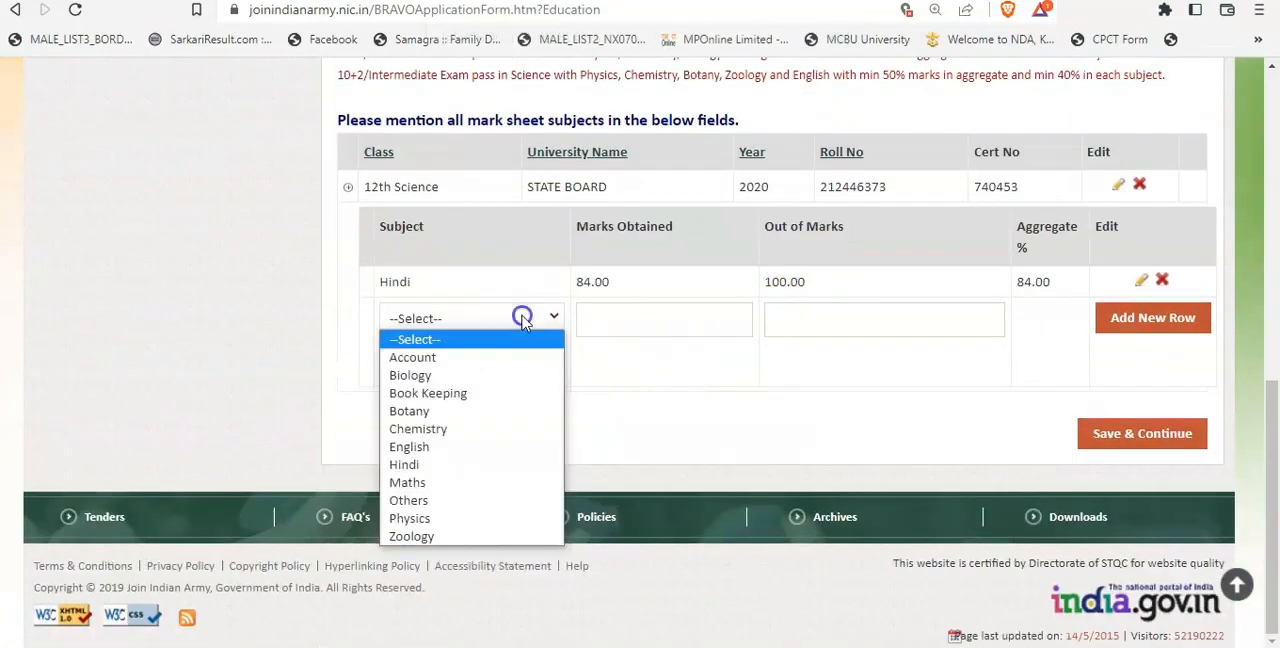
pyautogui.click(434, 458)
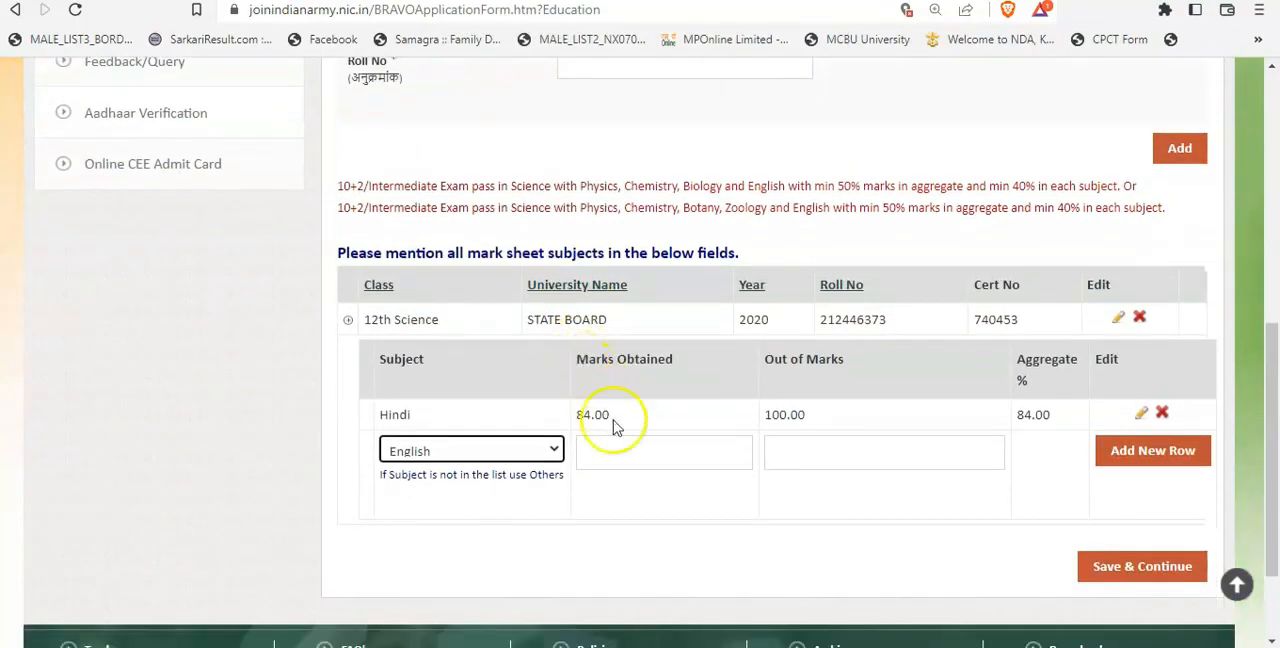
pyautogui.click(620, 448)
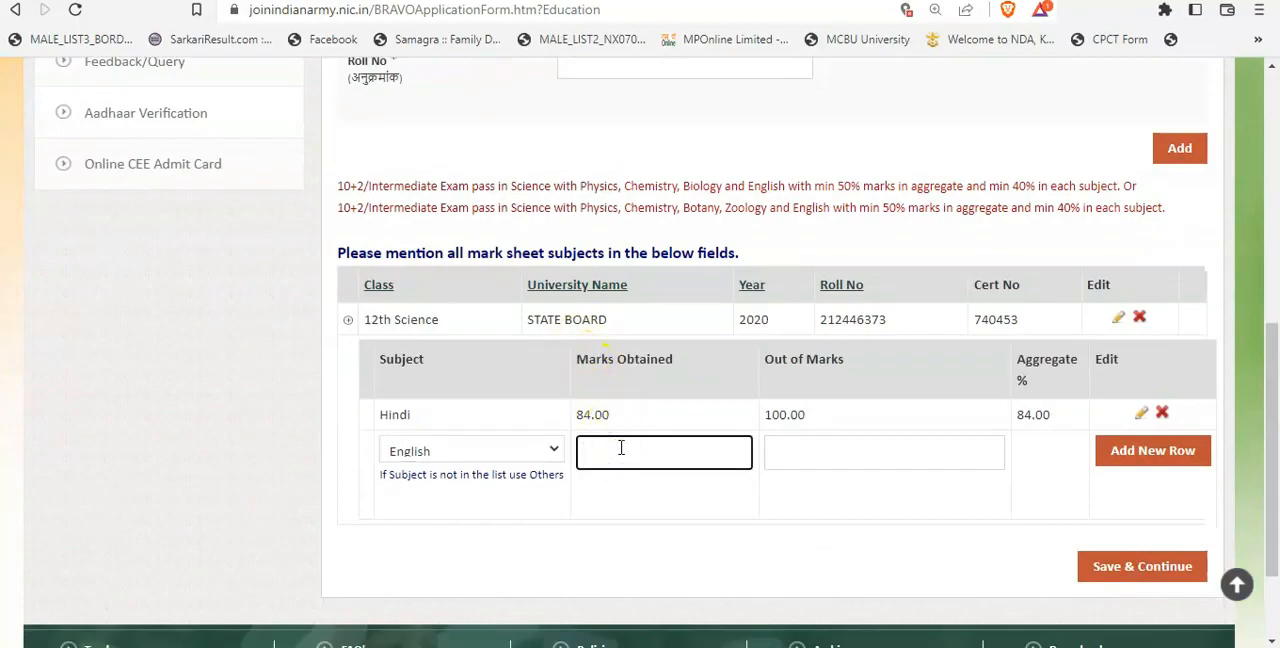
pyautogui.press('Tab')
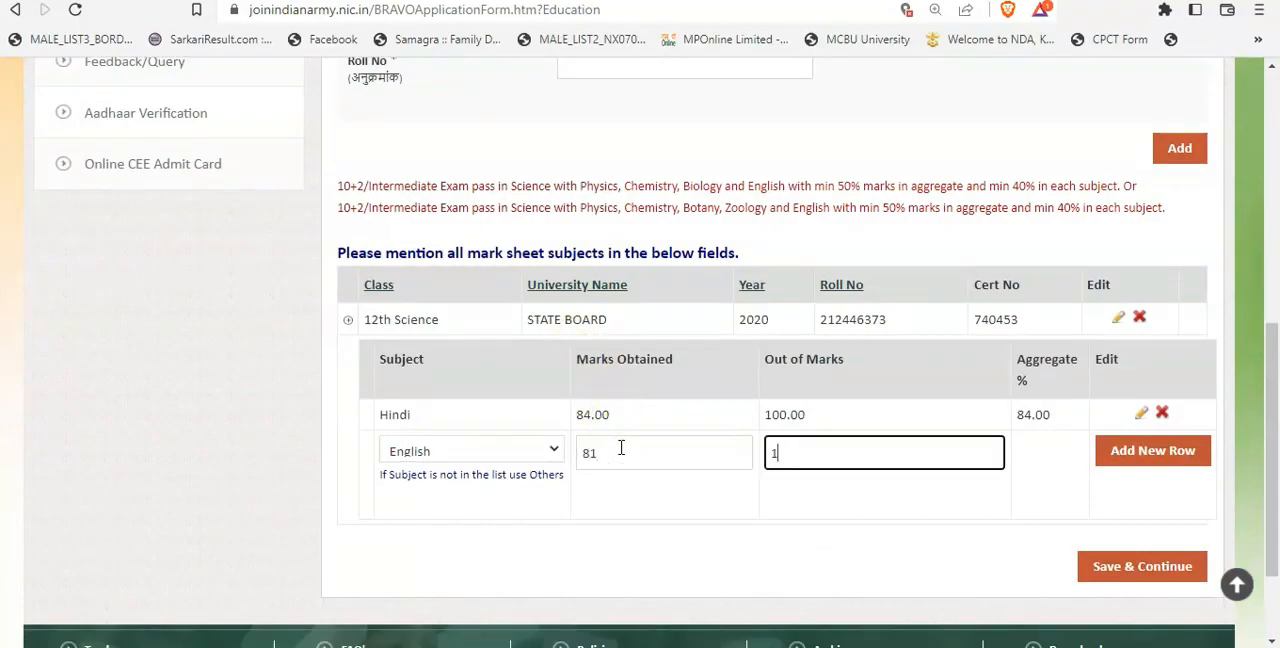
pyautogui.click(1100, 451)
pyautogui.click(805, 116)
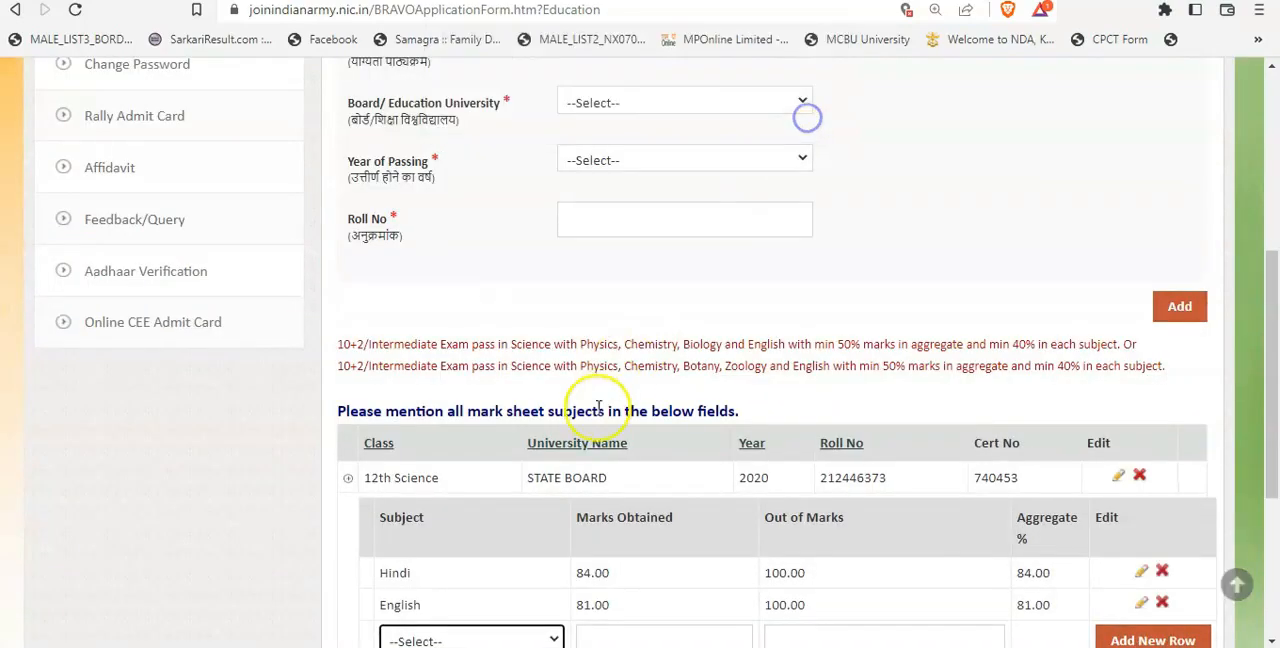
# Add Physics to the mark sheet subjects with 72 marks obtained out of 100.
pyautogui.click(463, 319)
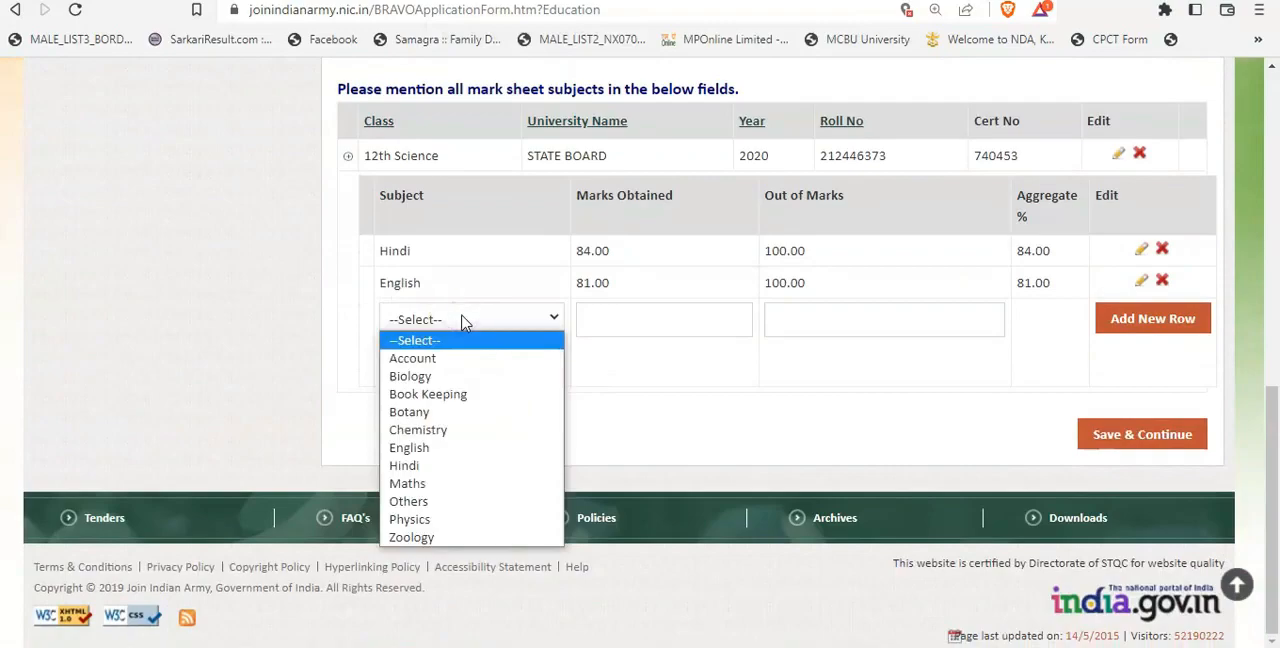
pyautogui.click(455, 519)
pyautogui.scroll(-3, 614, 330)
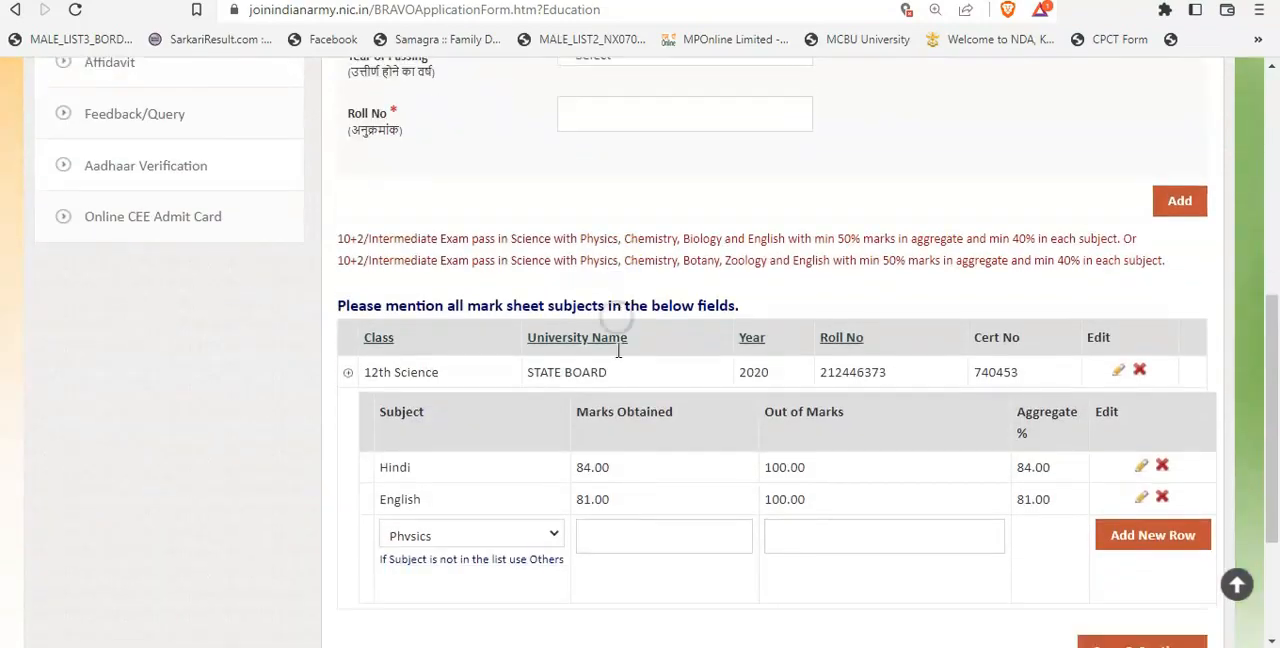
pyautogui.click(616, 360)
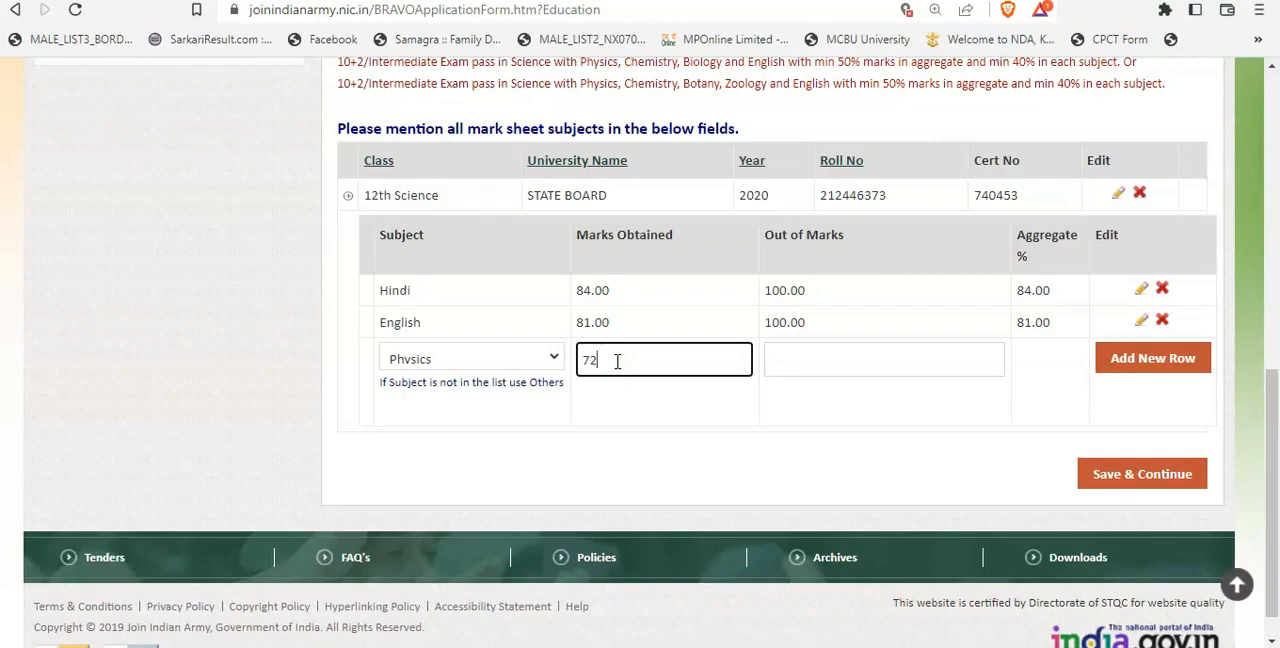
pyautogui.press('Tab')
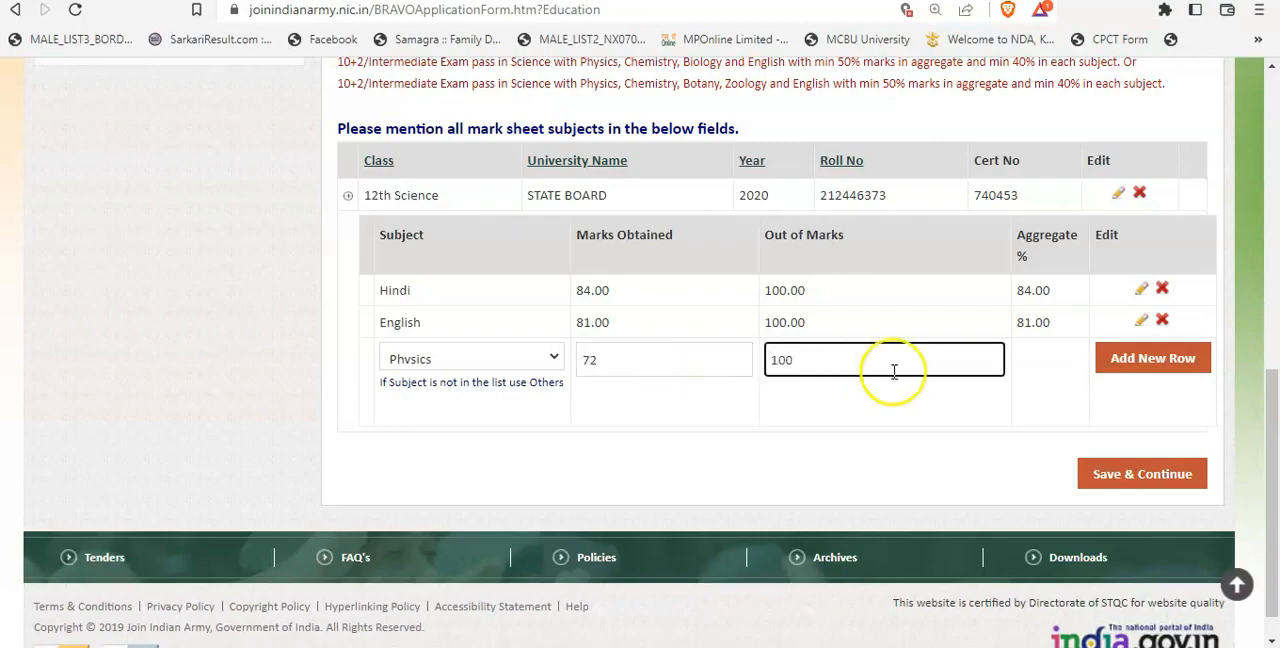
pyautogui.click(1195, 362)
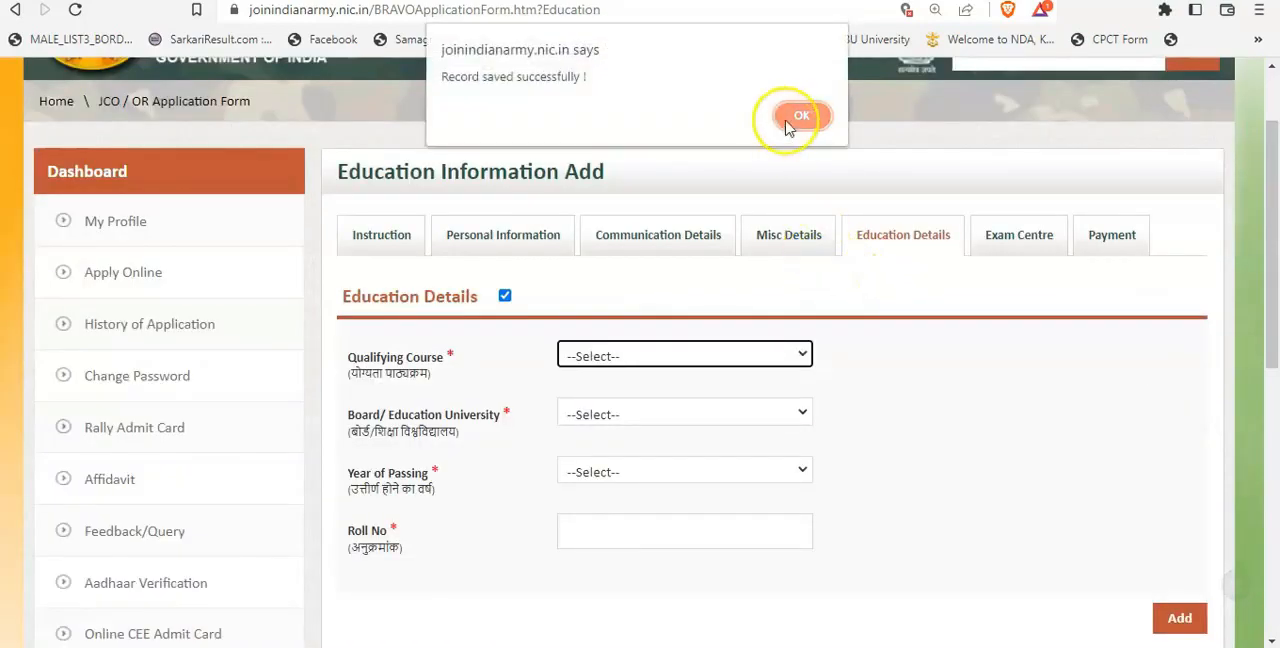
pyautogui.click(801, 116)
# Add Chemistry to the mark sheet subjects with 72 marks obtained out of 100.
pyautogui.scroll(-6, 663, 248)
pyautogui.click(463, 320)
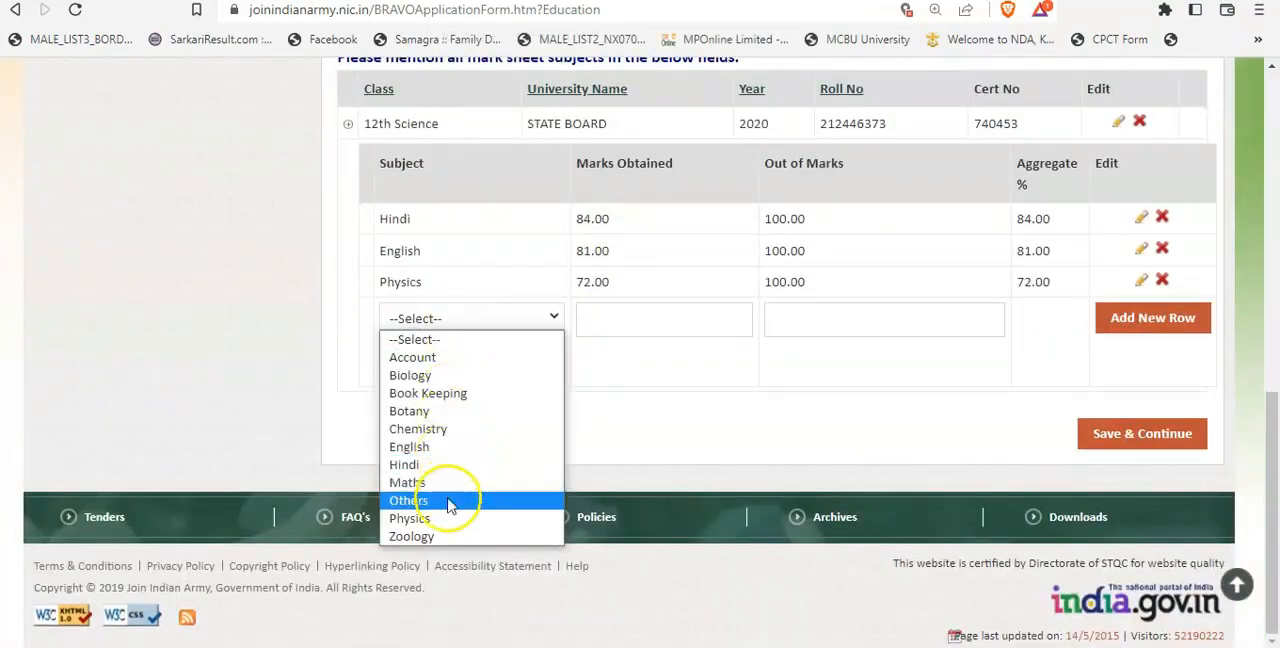
pyautogui.click(435, 437)
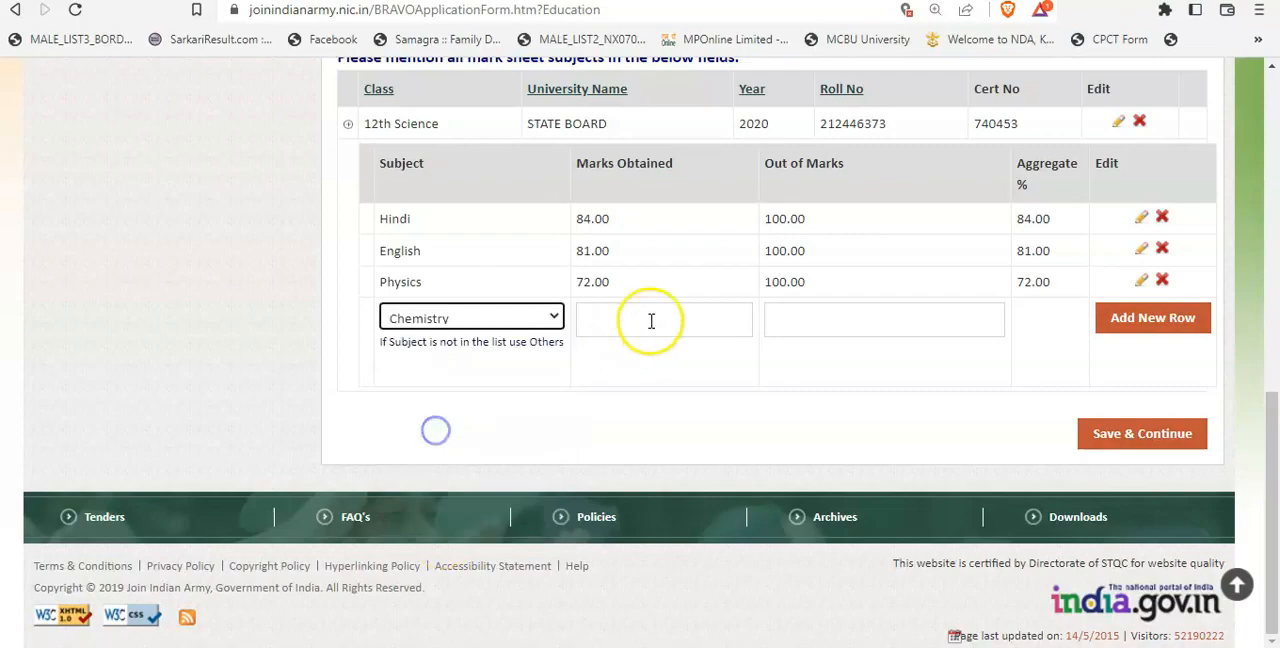
pyautogui.scroll(-2, 617, 343)
pyautogui.click(611, 452)
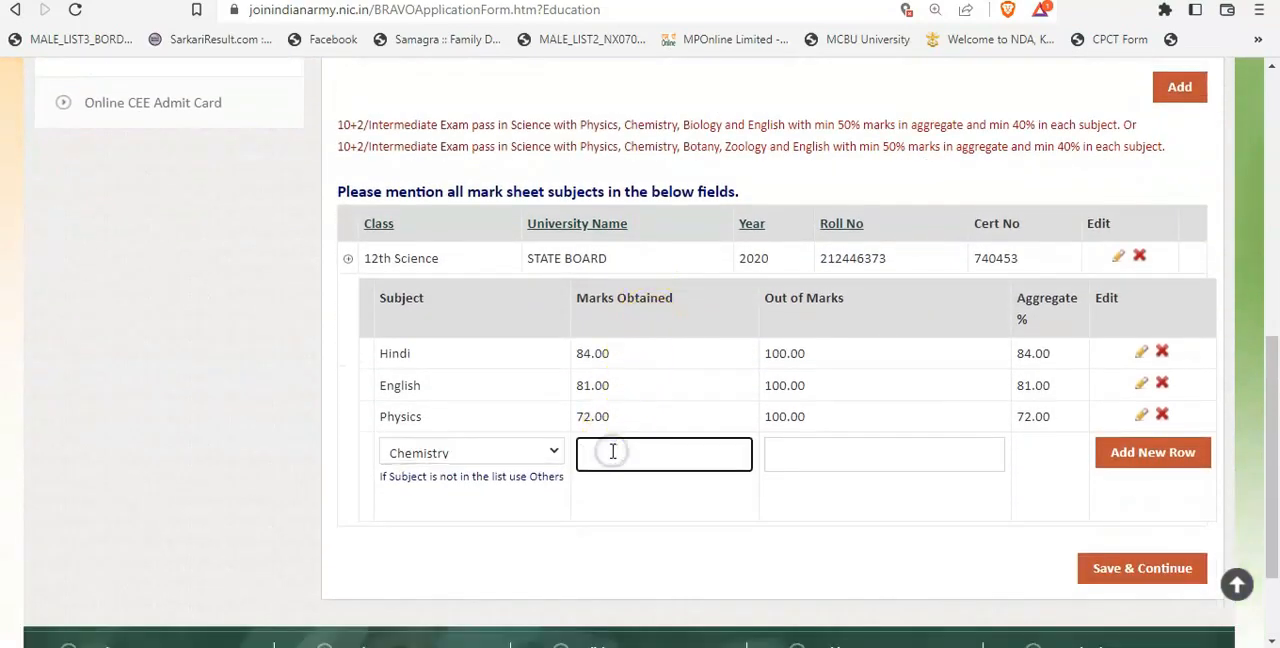
pyautogui.press('Tab')
pyautogui.write('1')
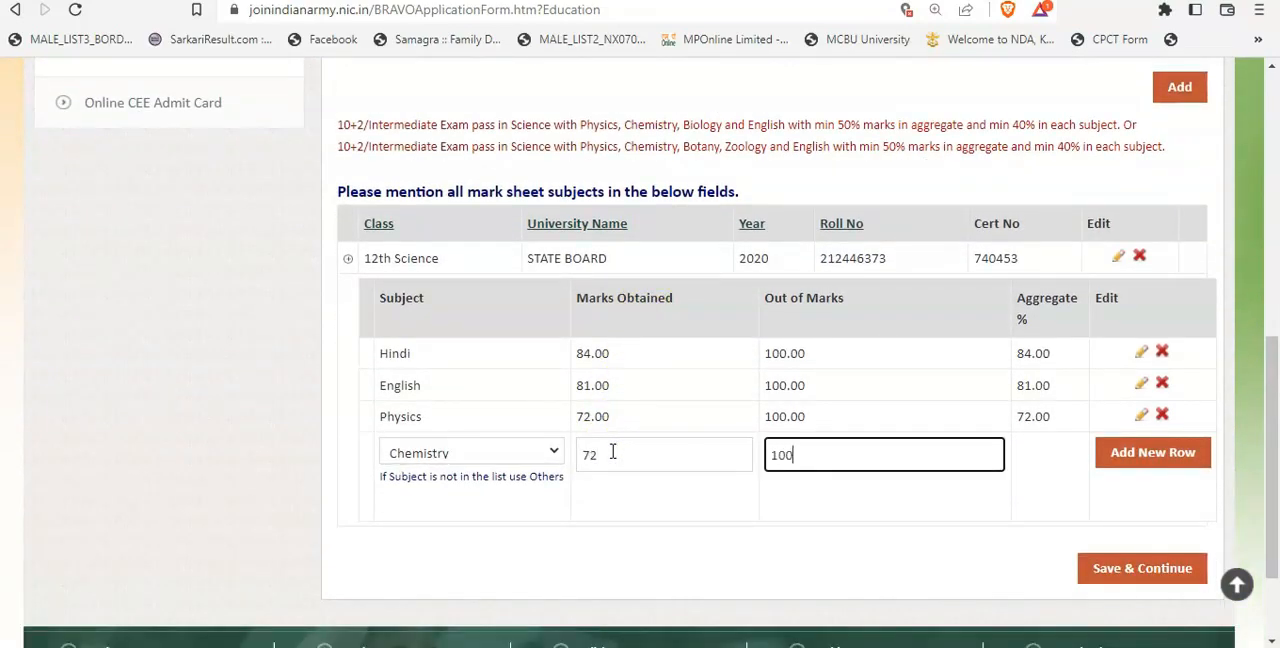
pyautogui.click(1120, 457)
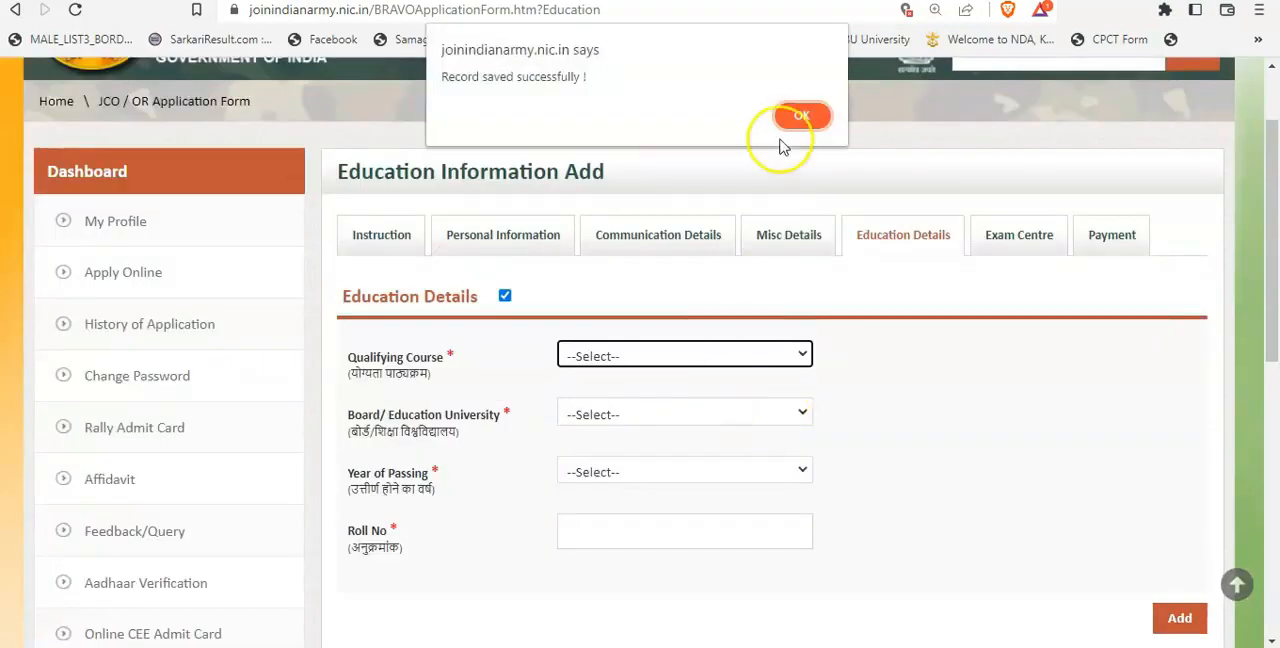
pyautogui.click(800, 116)
# Add Biology to the mark sheet subjects with 72 marks obtained out of 100.
pyautogui.click(502, 368)
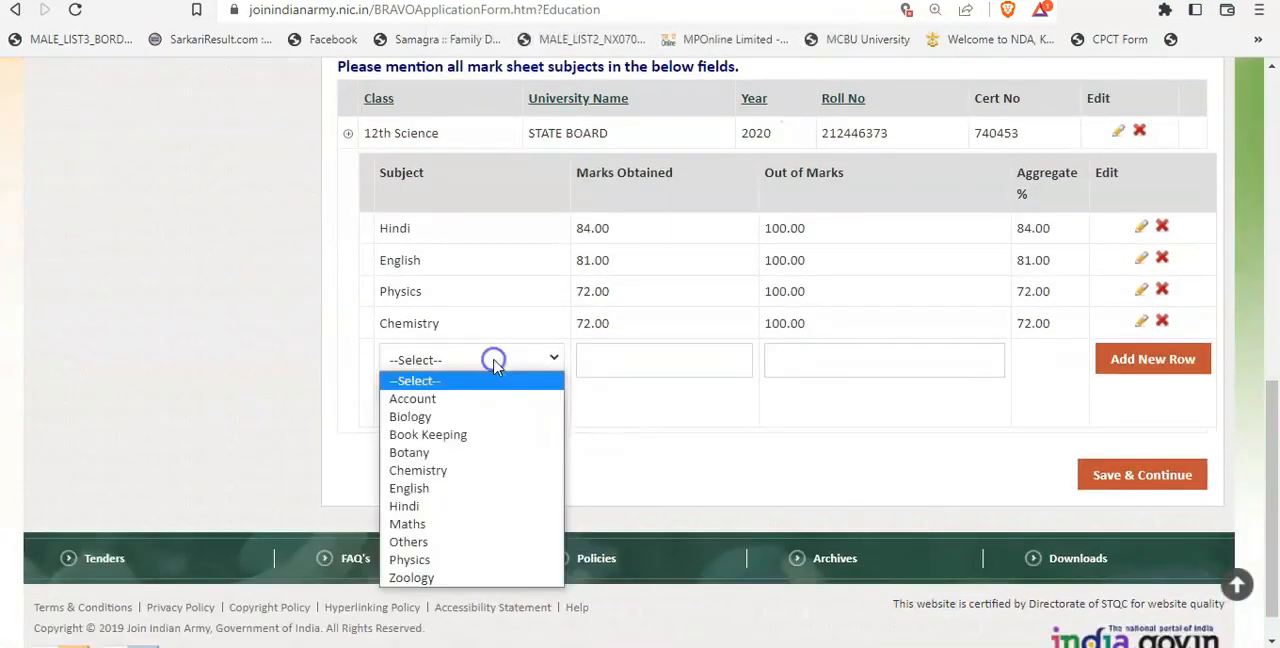
pyautogui.click(455, 424)
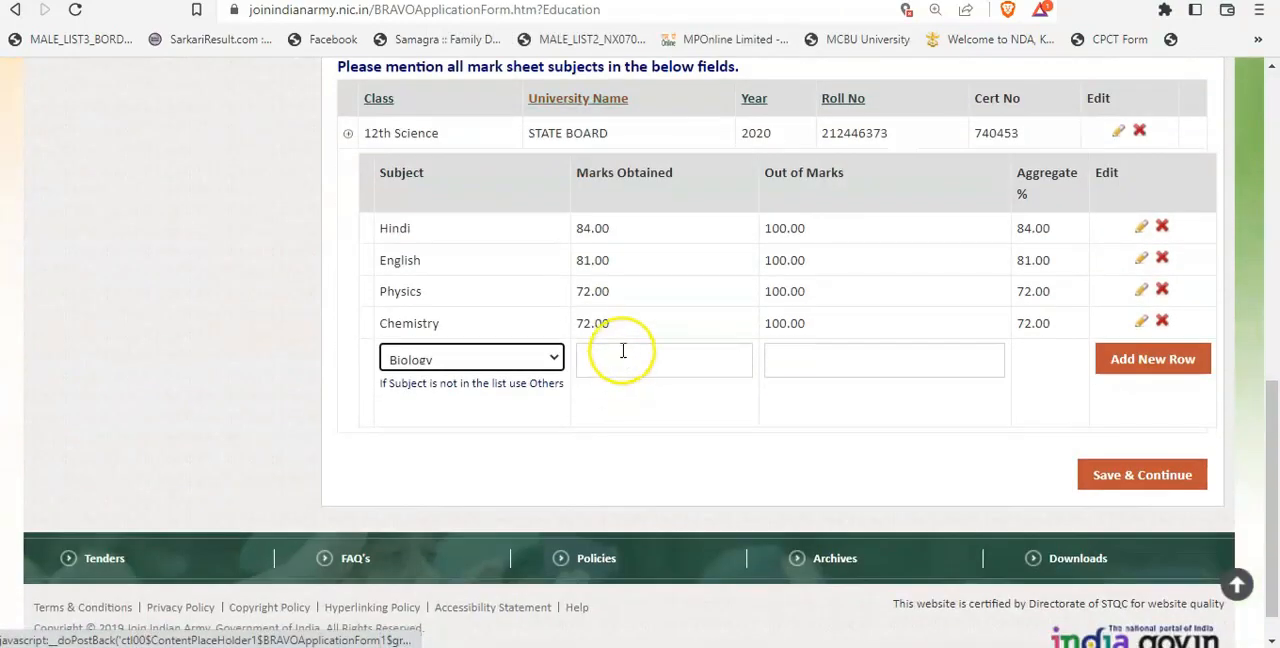
pyautogui.click(622, 351)
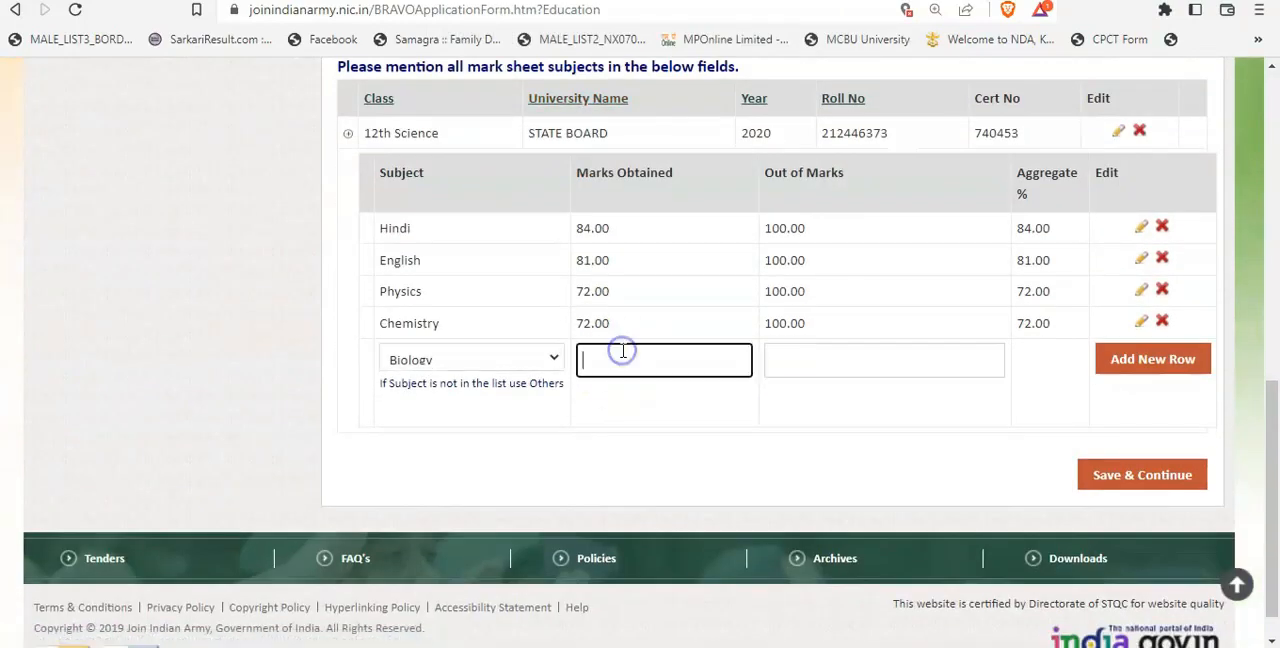
pyautogui.press('Tab')
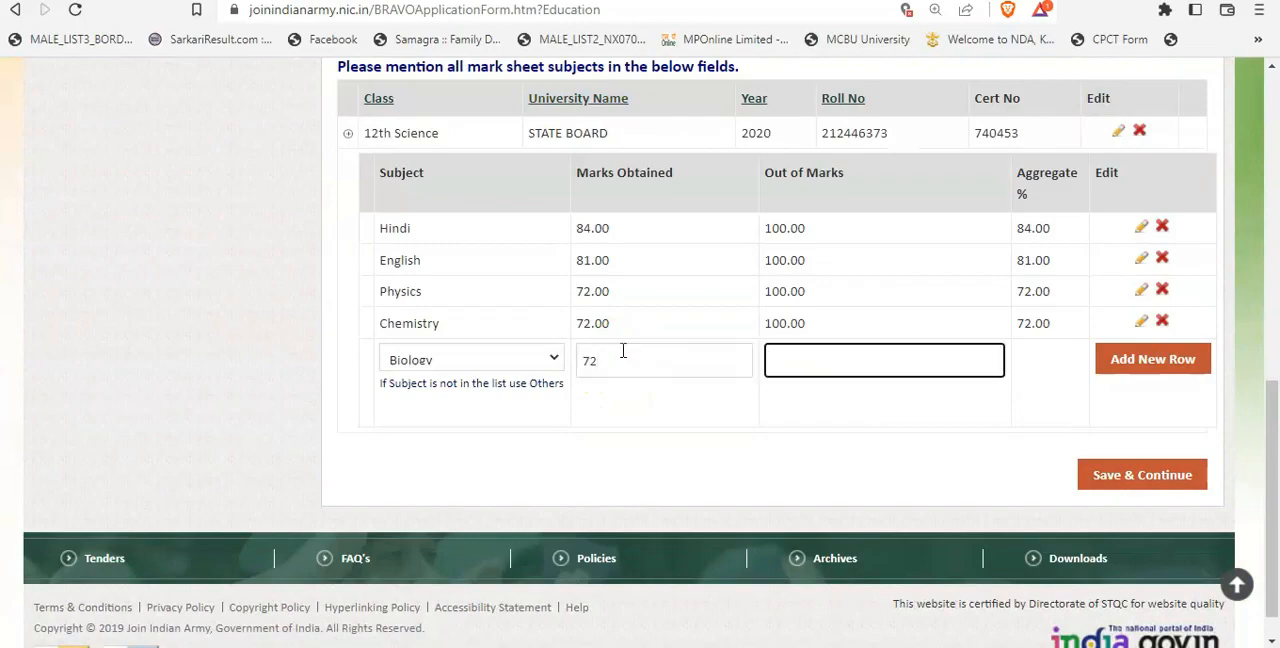
pyautogui.click(1146, 360)
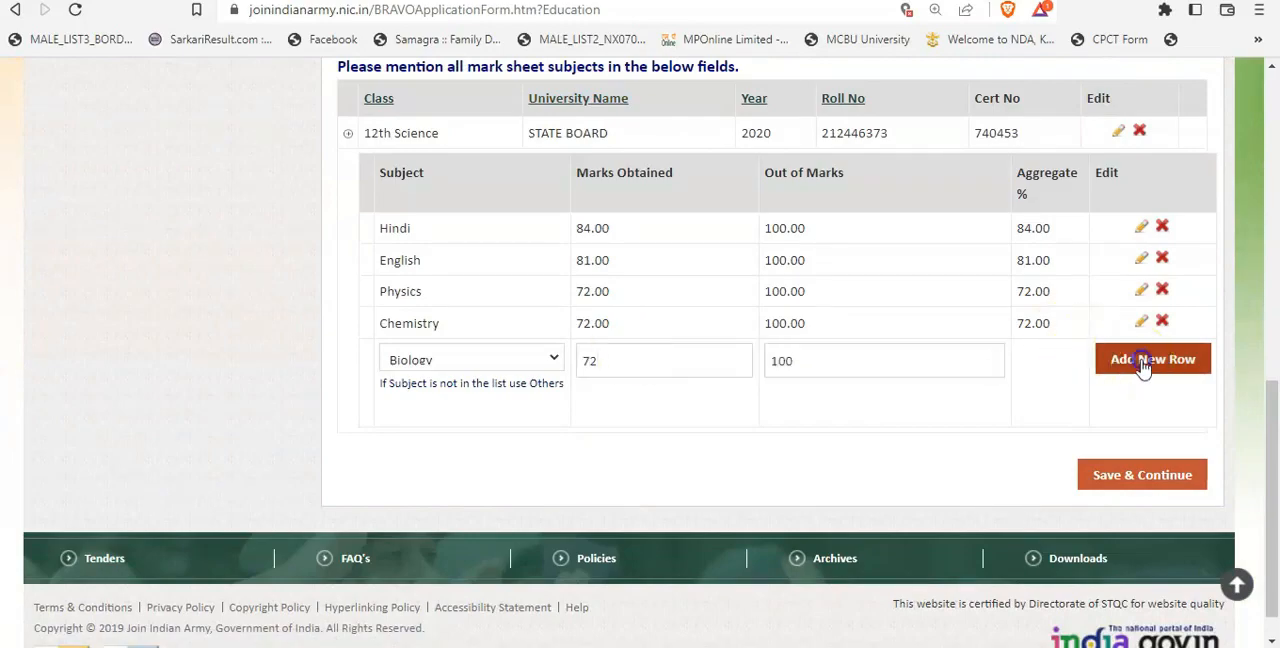
# Change the year of passing in the 12th Science education entry to 2021 and save the education details.
pyautogui.click(804, 117)
pyautogui.scroll(-5, 900, 391)
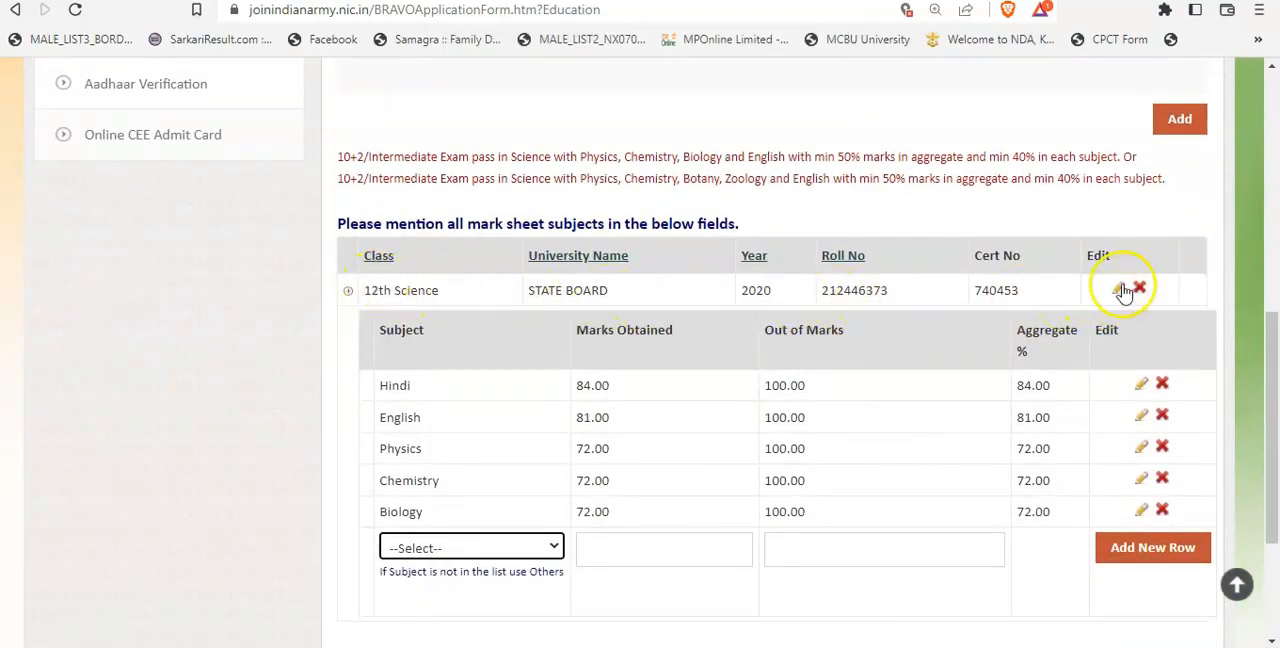
pyautogui.click(1121, 290)
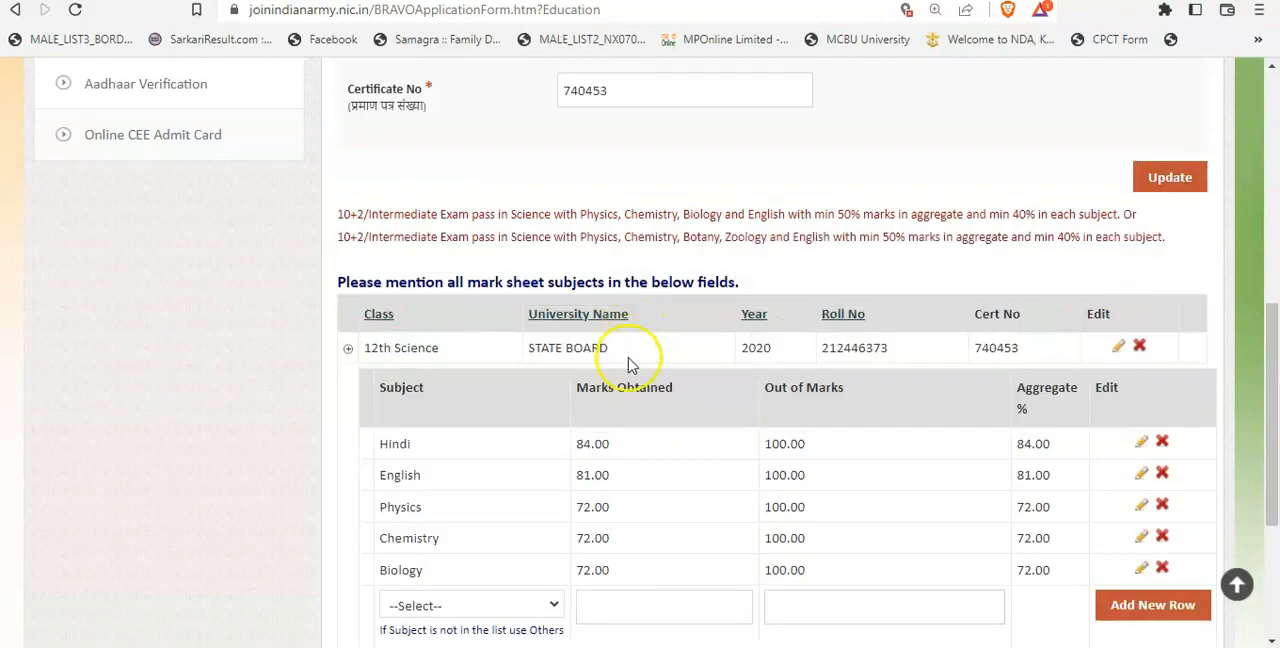
pyautogui.scroll(4, 630, 365)
pyautogui.click(628, 349)
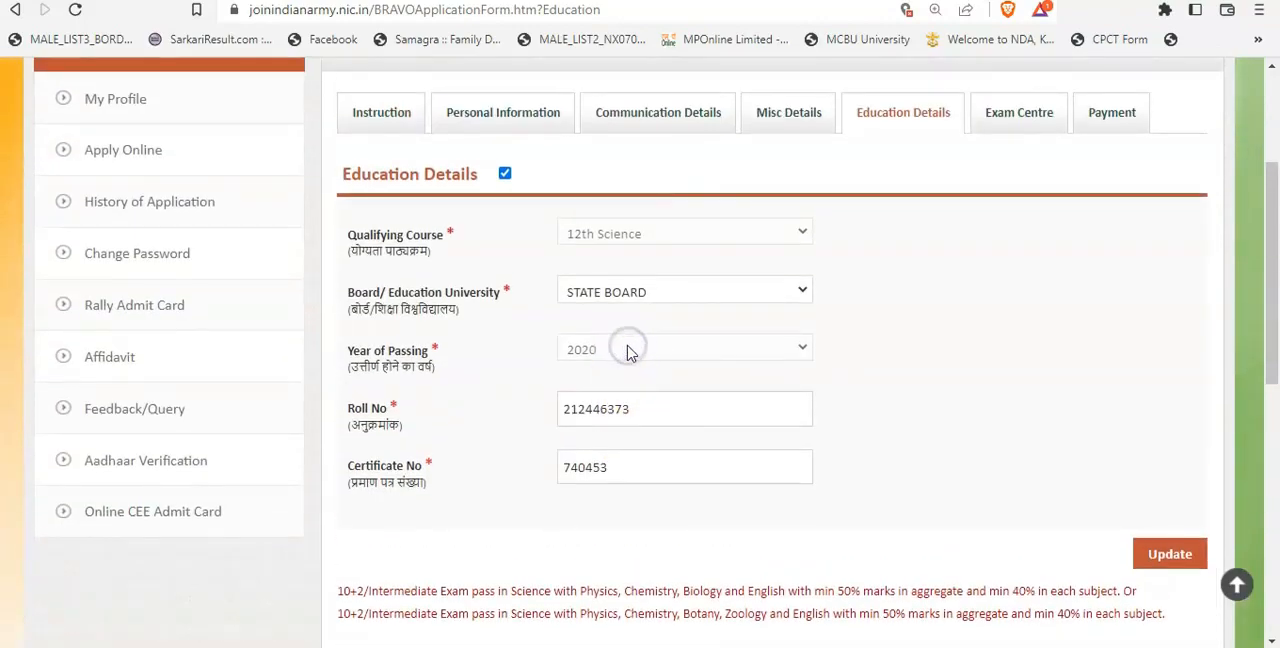
pyautogui.click(768, 355)
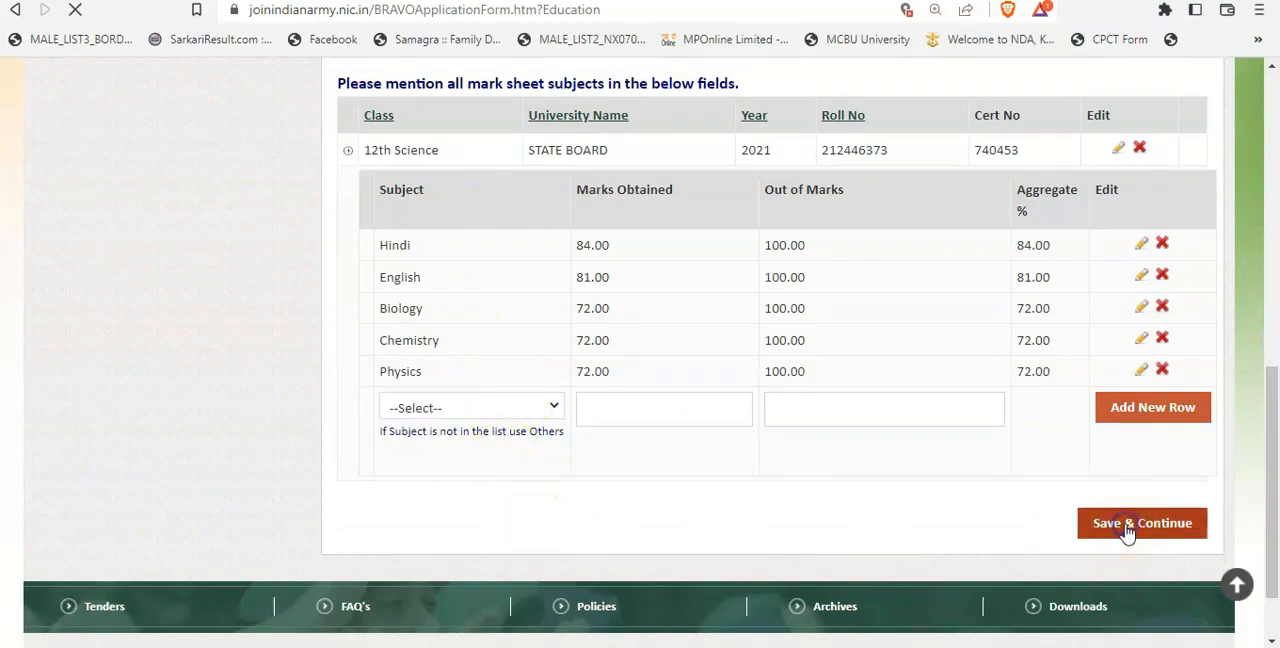
pyautogui.scroll(-3, 722, 472)
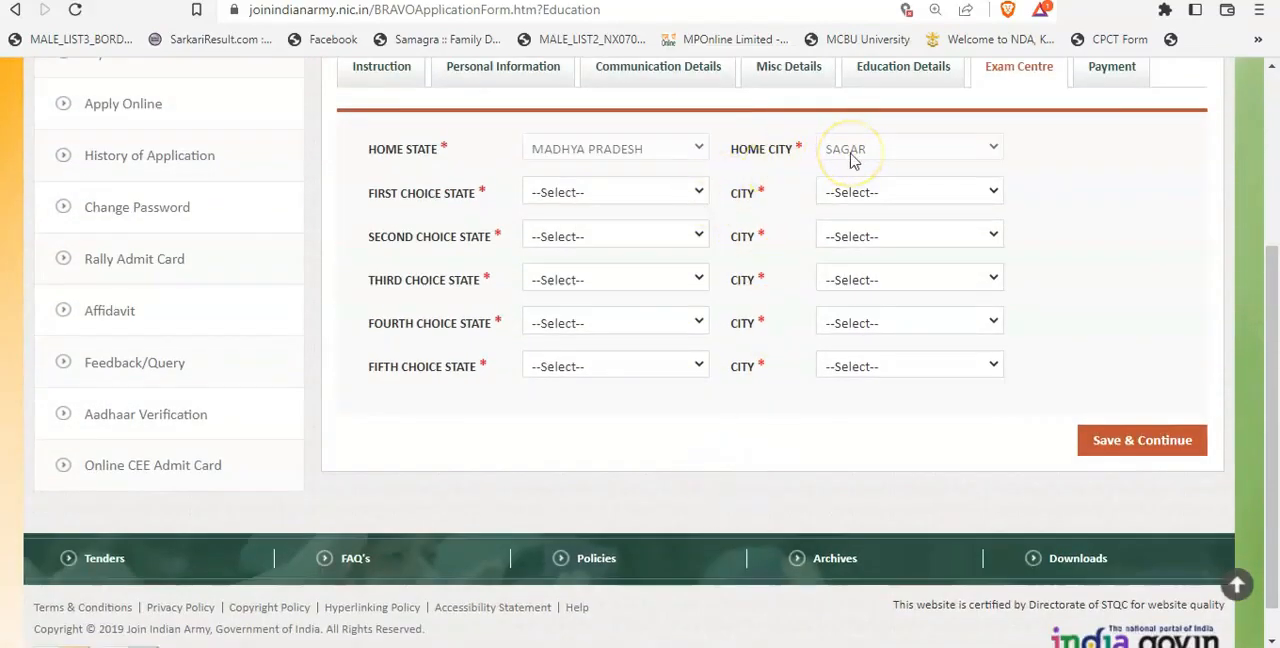
pyautogui.click(600, 192)
pyautogui.scroll(-4, 628, 480)
pyautogui.click(632, 250)
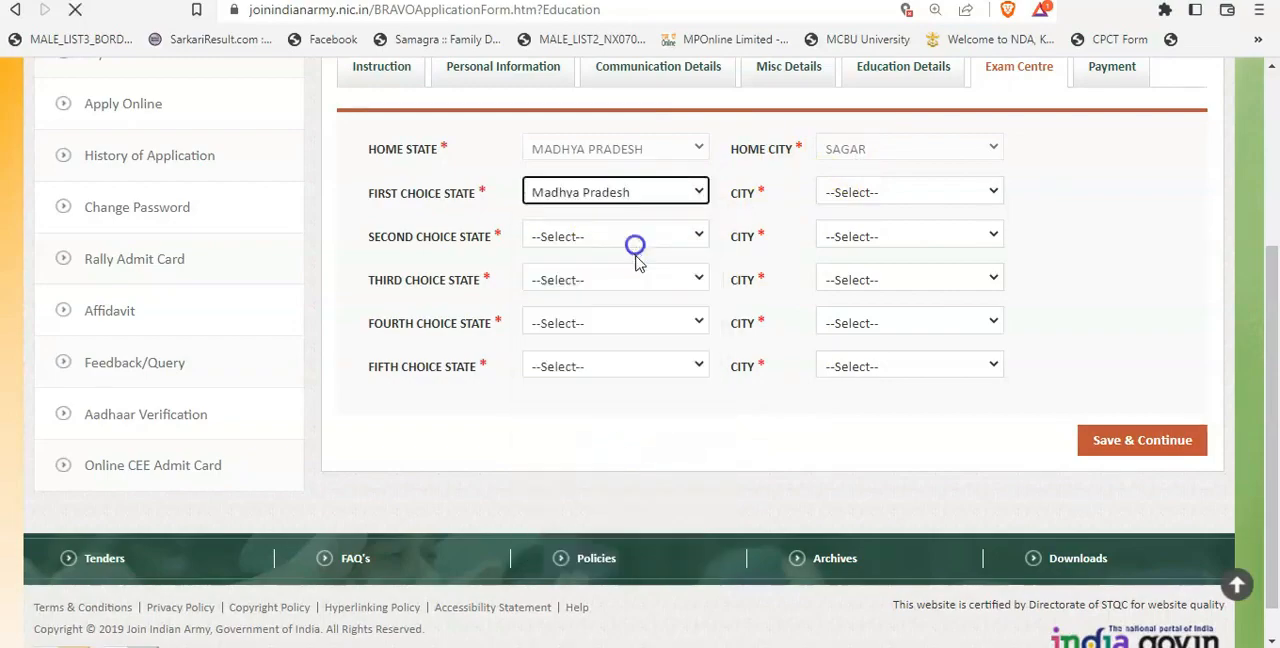
pyautogui.scroll(-1, 845, 400)
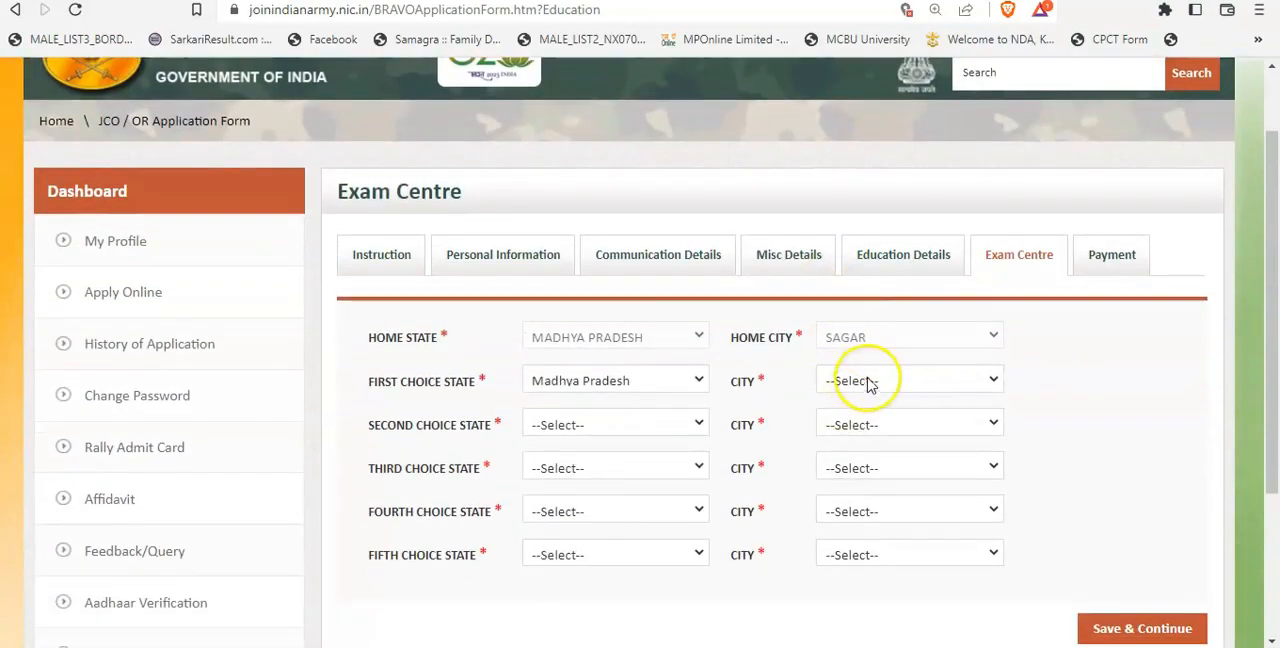
pyautogui.click(872, 376)
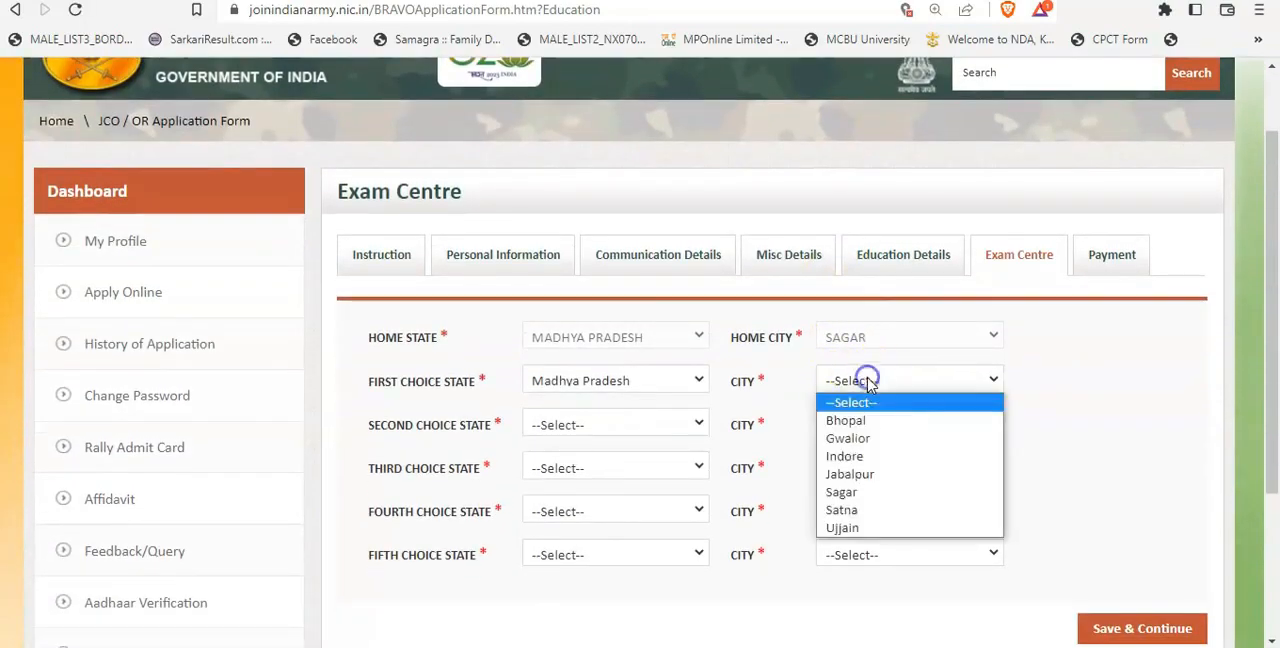
pyautogui.click(858, 474)
pyautogui.scroll(-1, 680, 430)
pyautogui.click(651, 325)
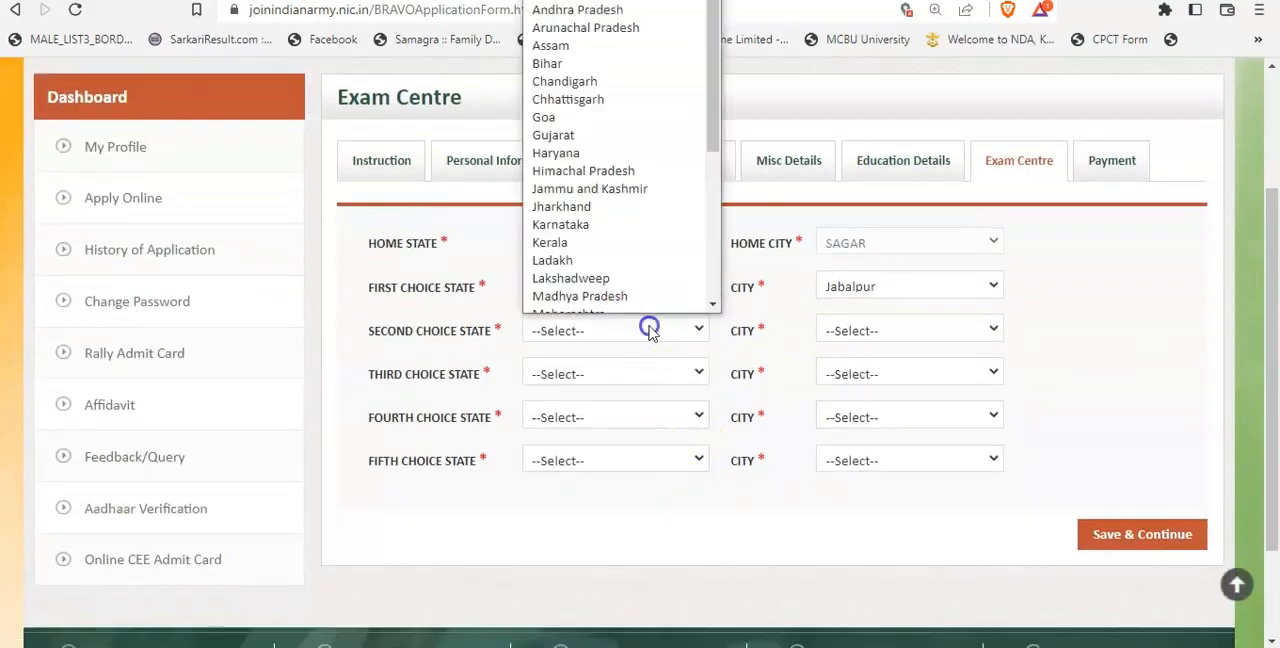
pyautogui.scroll(-5, 625, 220)
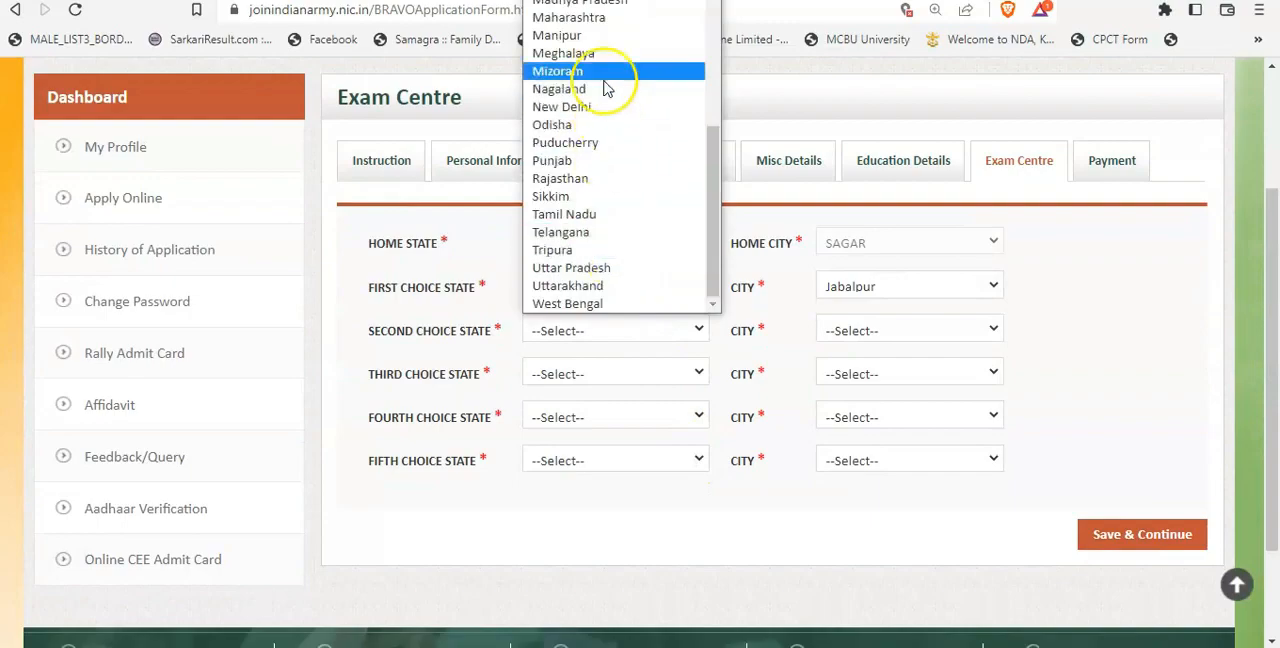
pyautogui.click(611, 6)
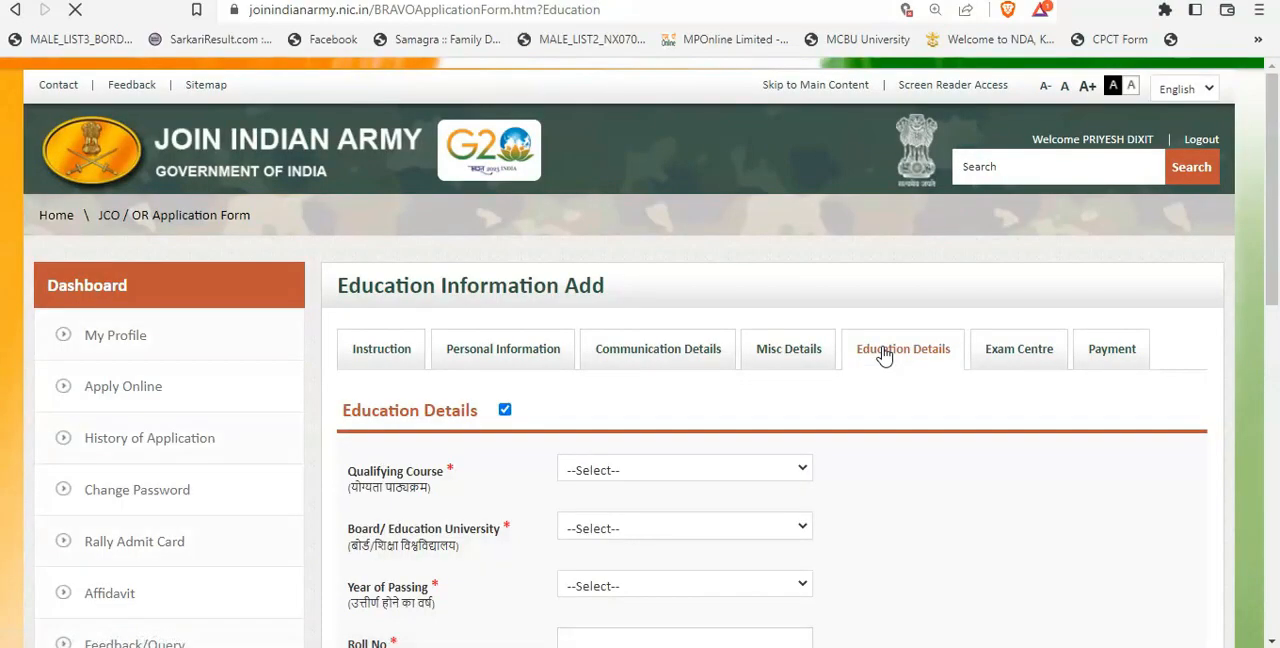
pyautogui.scroll(-7, 885, 358)
pyautogui.click(1171, 620)
# Set the first exam centre choice to Bhopal in Madhya Pradesh.
pyautogui.scroll(-5, 711, 470)
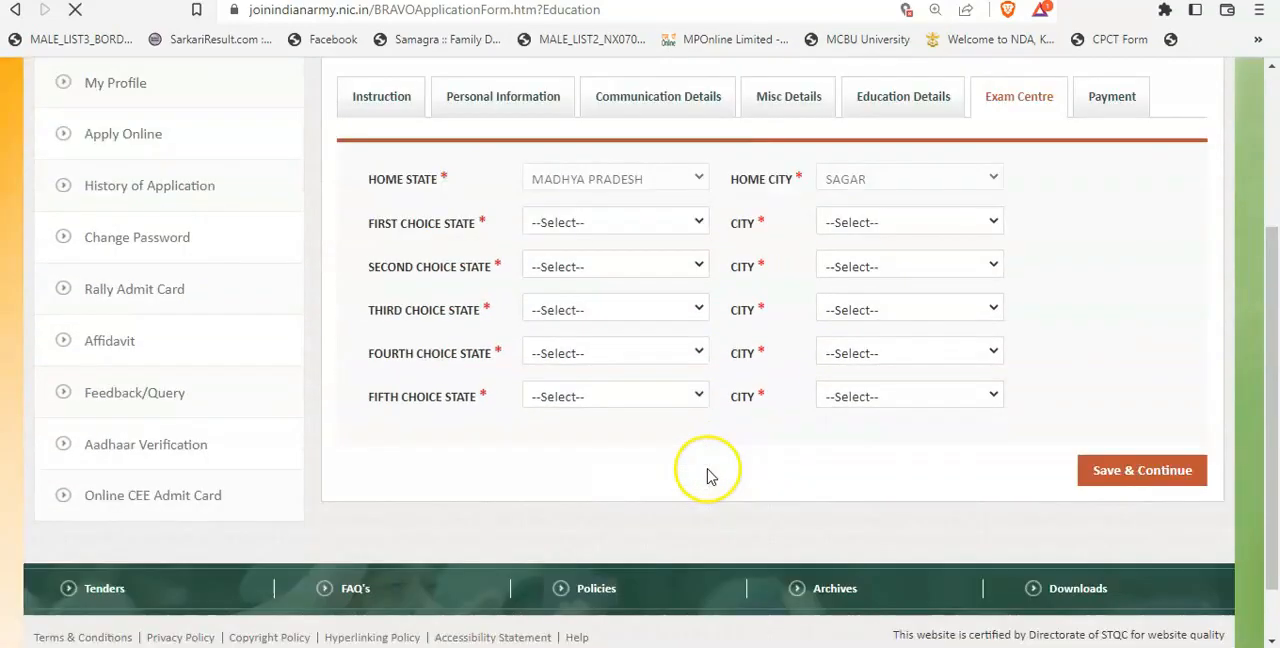
pyautogui.click(618, 194)
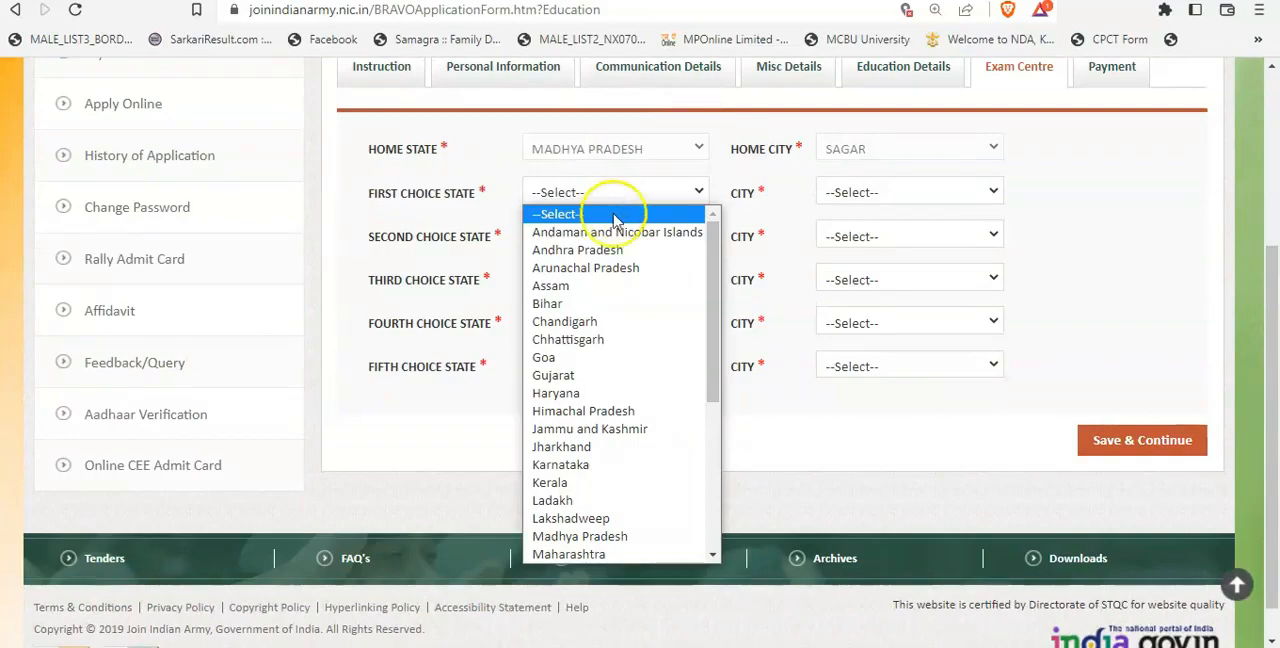
pyautogui.scroll(-5, 575, 432)
pyautogui.click(609, 247)
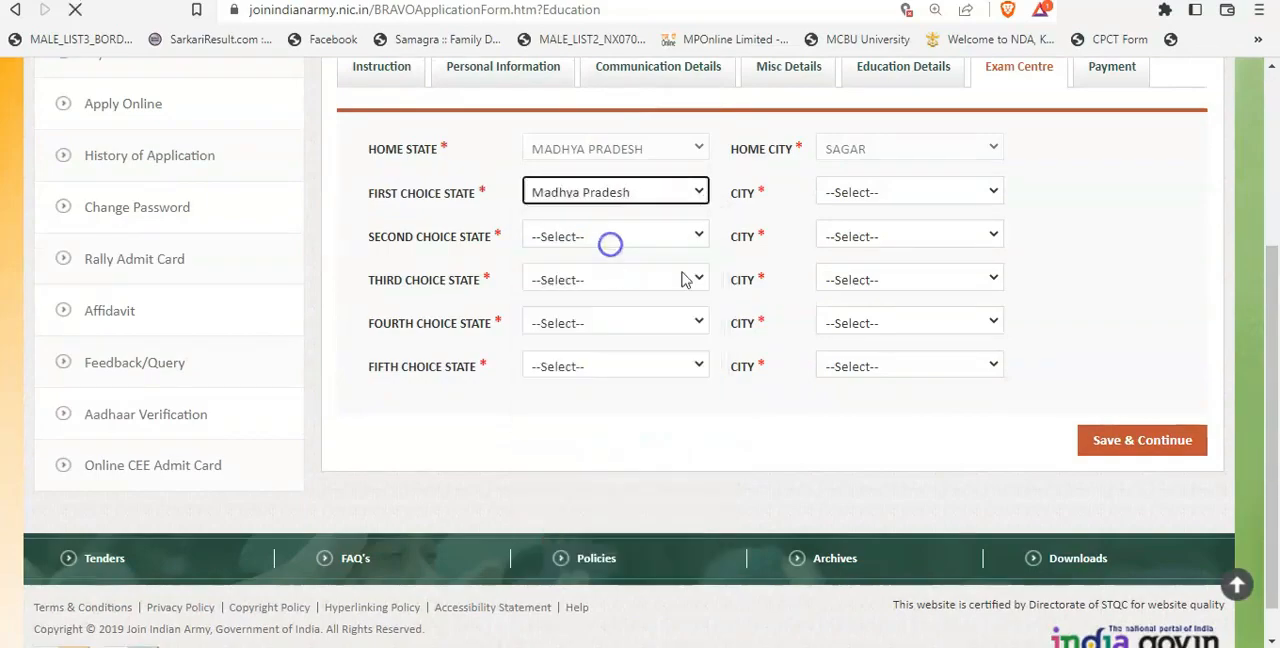
pyautogui.scroll(-1, 838, 350)
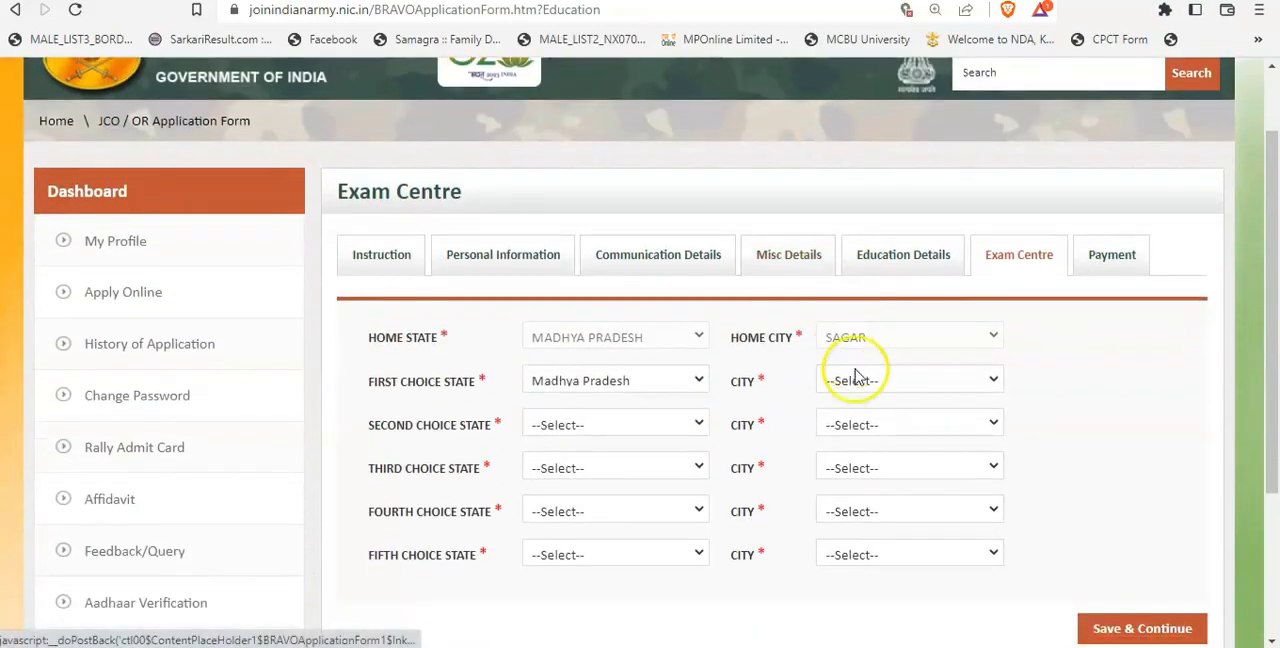
pyautogui.click(855, 380)
pyautogui.click(855, 423)
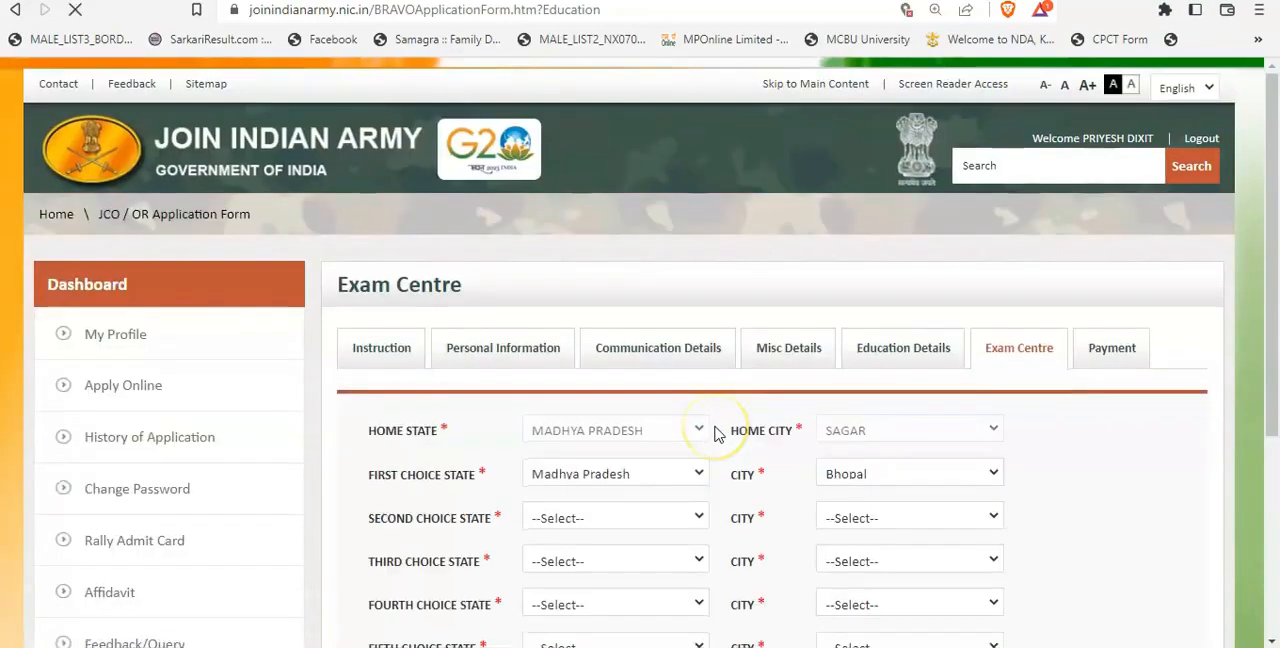
# Set the second exam centre choice to Jabalpur in Madhya Pradesh.
pyautogui.scroll(-3, 657, 300)
pyautogui.click(623, 194)
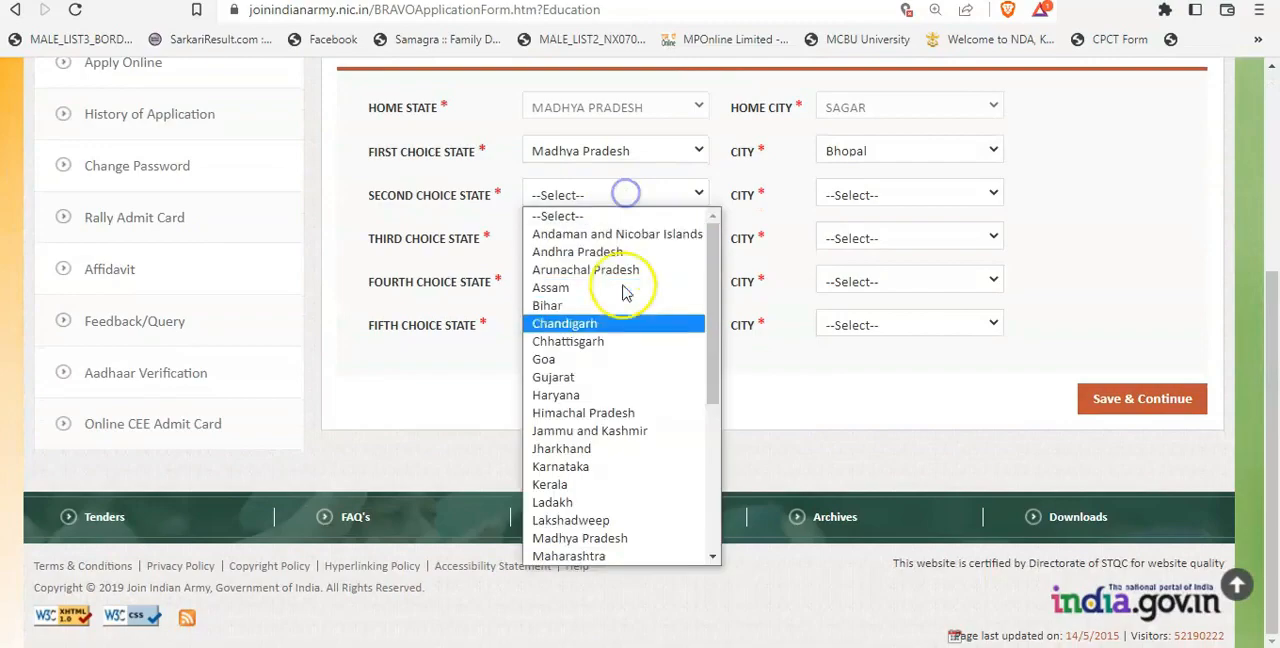
pyautogui.scroll(-3, 626, 350)
pyautogui.click(625, 250)
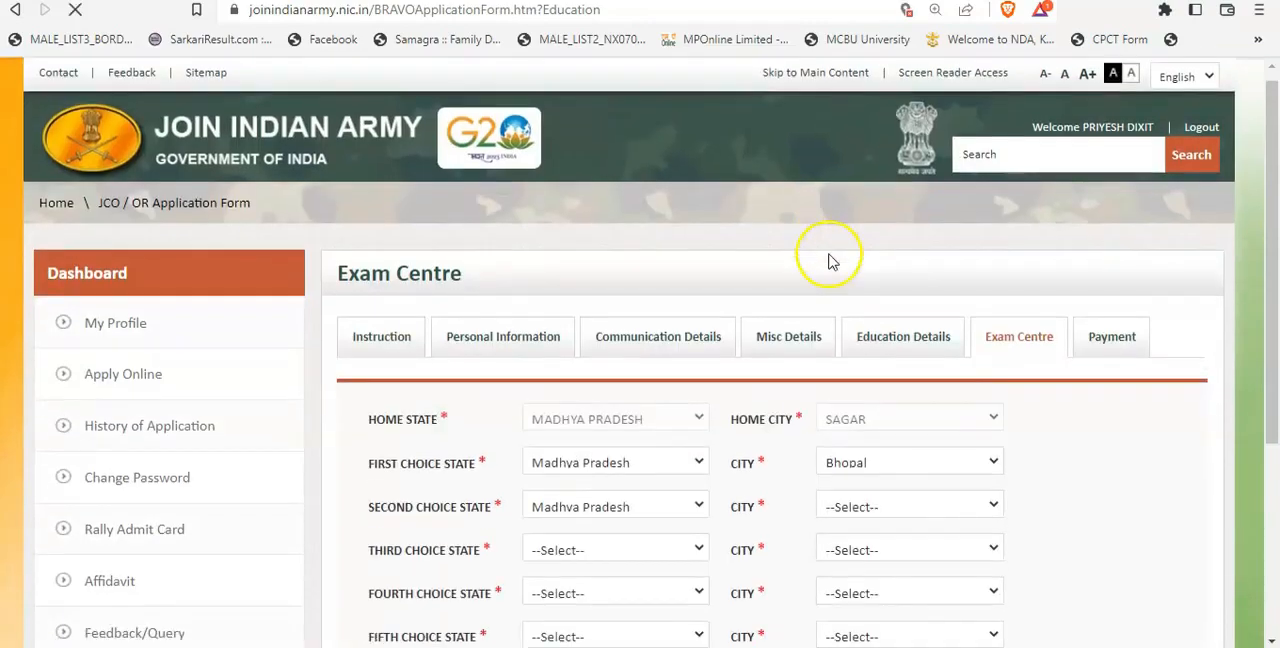
pyautogui.scroll(-3, 850, 265)
pyautogui.click(850, 238)
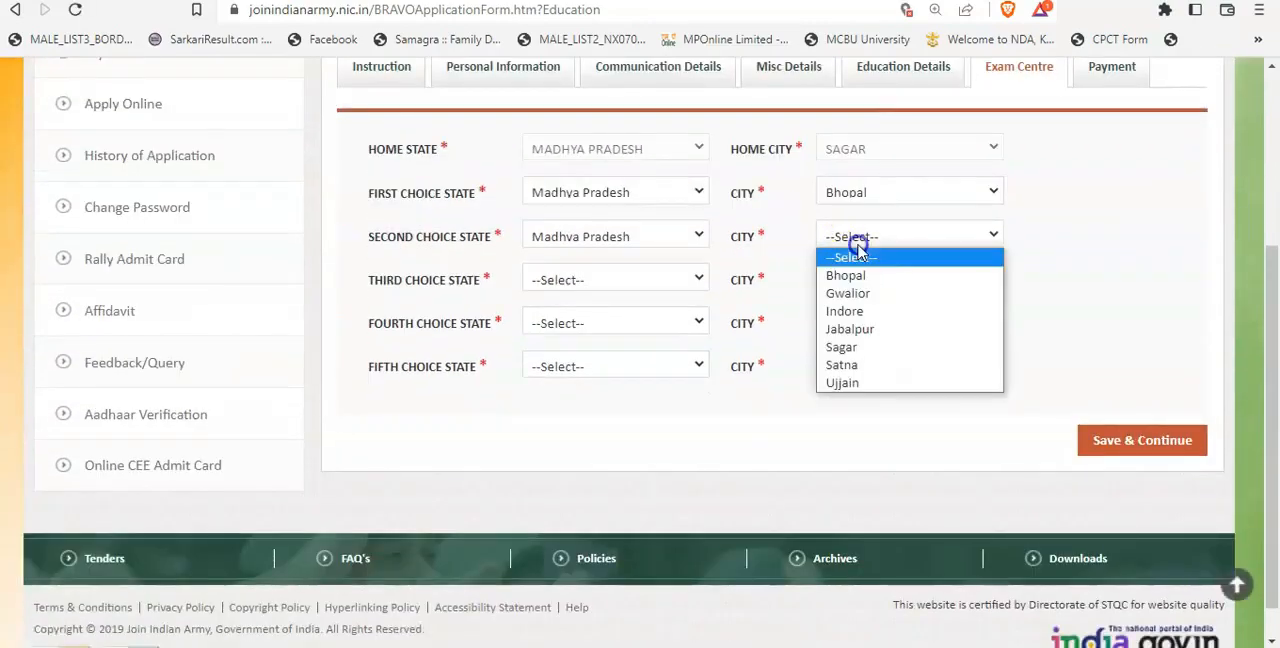
pyautogui.click(852, 329)
# Set the third exam centre choice to Gwalior in Madhya Pradesh.
pyautogui.scroll(-3, 630, 330)
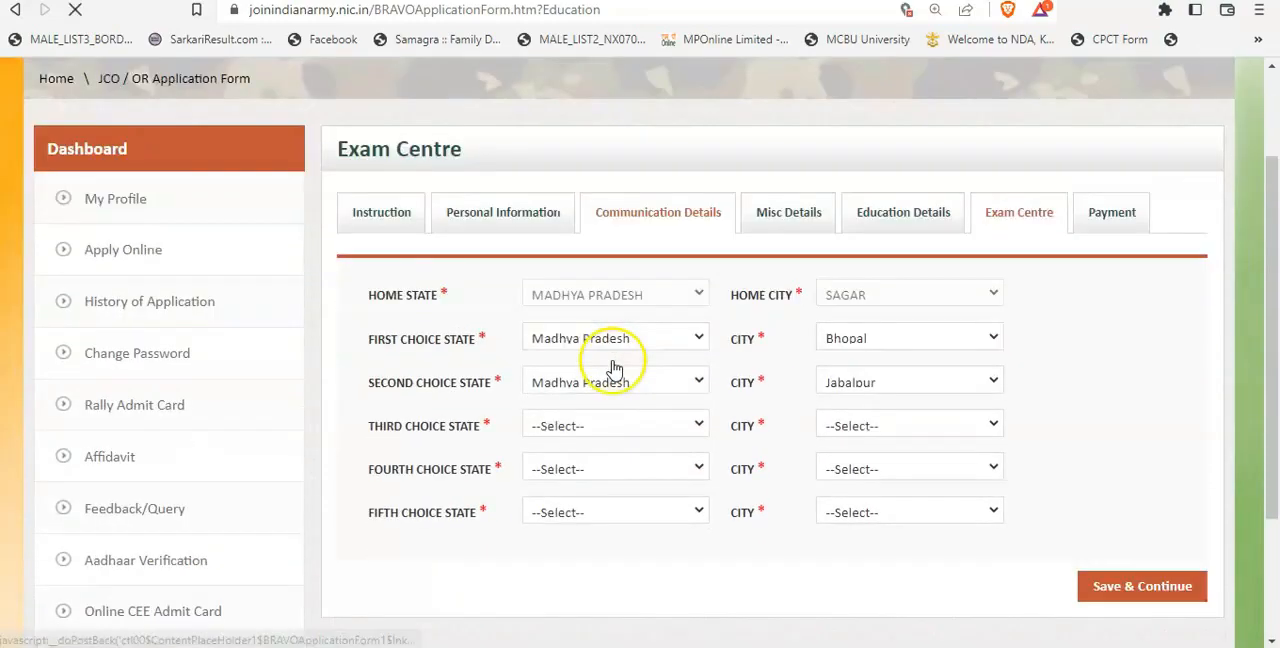
pyautogui.scroll(-2, 612, 330)
pyautogui.click(609, 279)
pyautogui.scroll(-5, 614, 371)
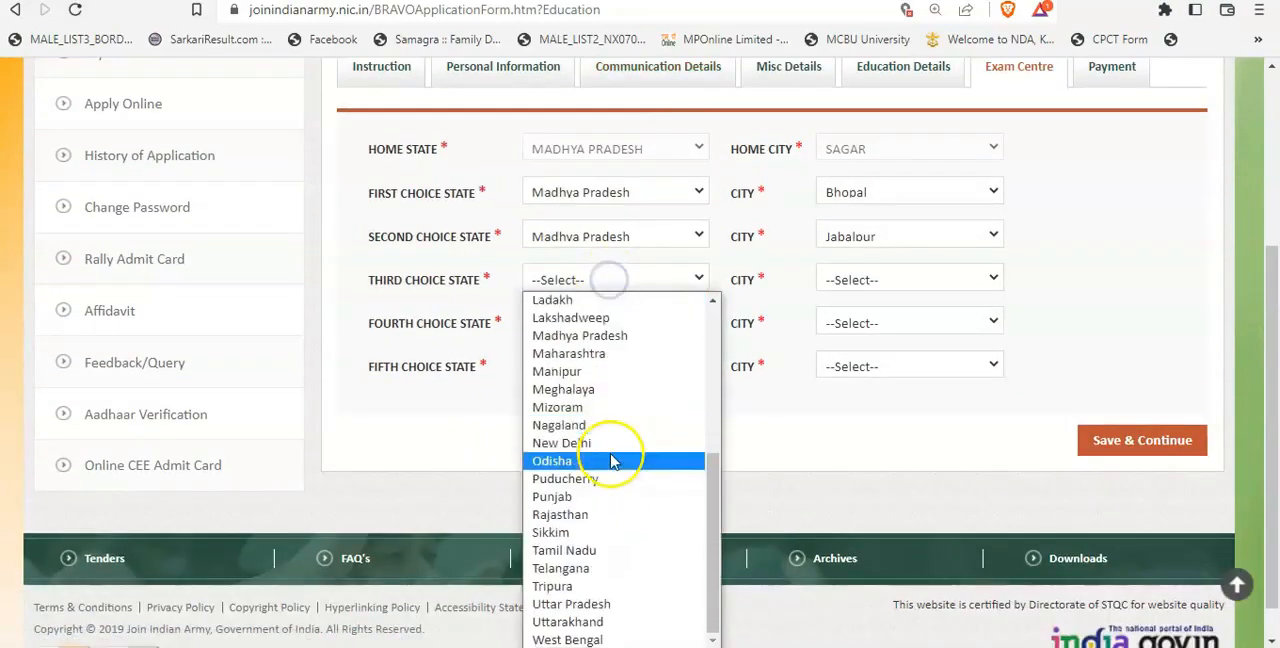
pyautogui.click(612, 336)
pyautogui.scroll(-3, 826, 330)
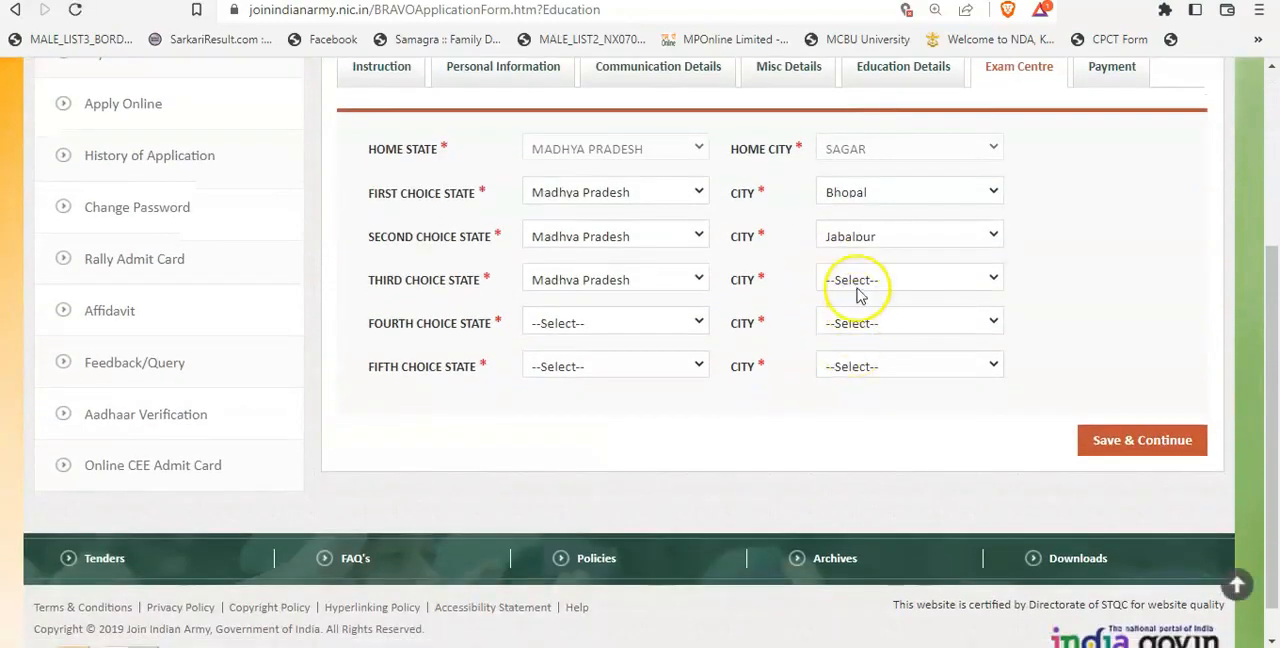
pyautogui.click(857, 290)
pyautogui.click(850, 336)
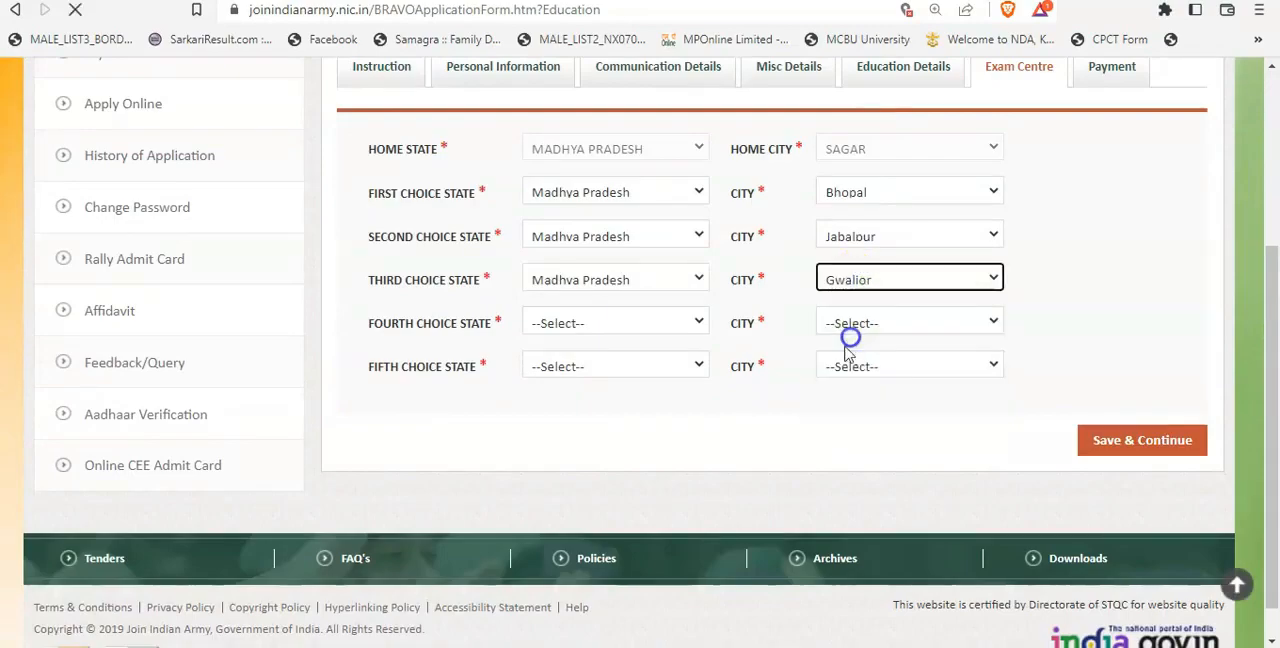
# Set the fourth exam centre choice to Ujjain in Madhya Pradesh.
pyautogui.scroll(-4, 640, 368)
pyautogui.click(604, 323)
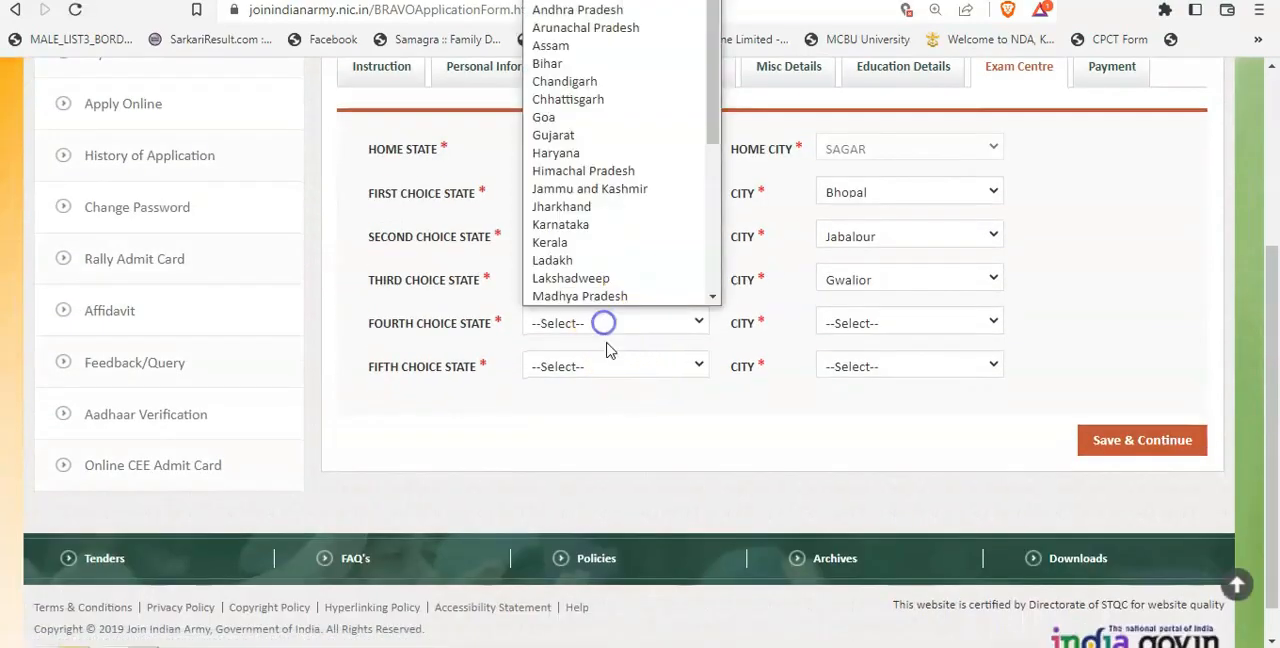
pyautogui.click(608, 296)
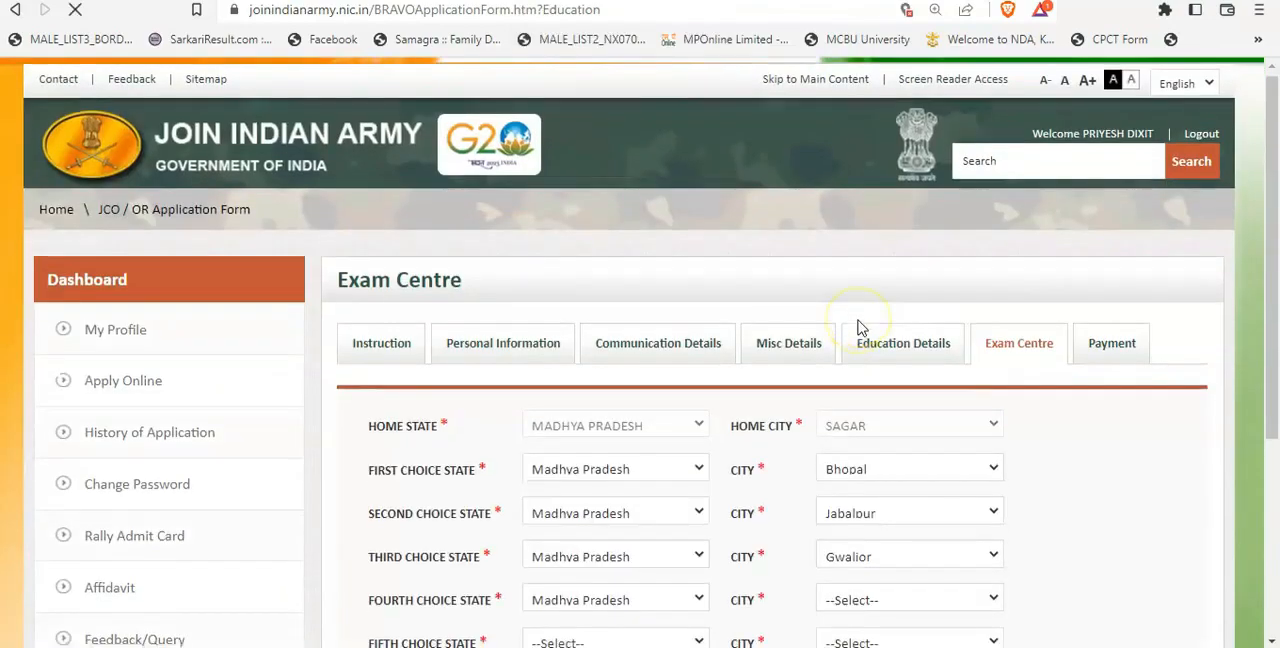
pyautogui.scroll(-3, 860, 335)
pyautogui.click(866, 326)
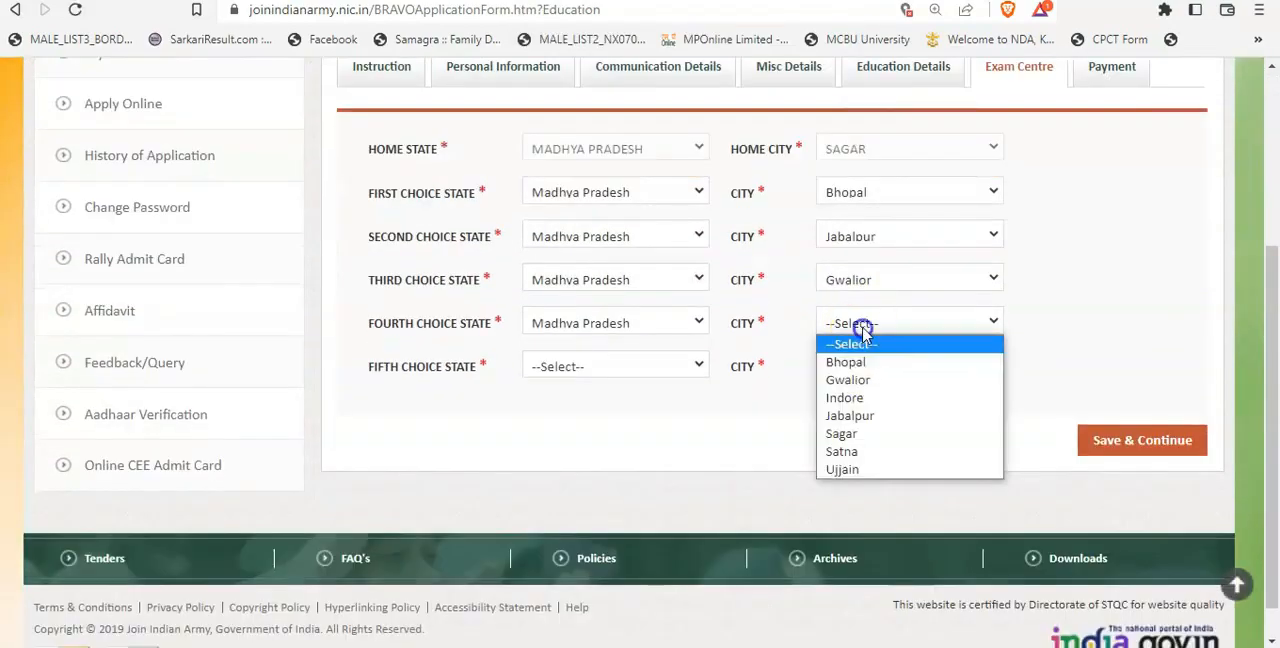
pyautogui.click(845, 469)
# Set the fifth exam centre choice to Indore in Madhya Pradesh and save the exam centre choices.
pyautogui.scroll(-3, 592, 416)
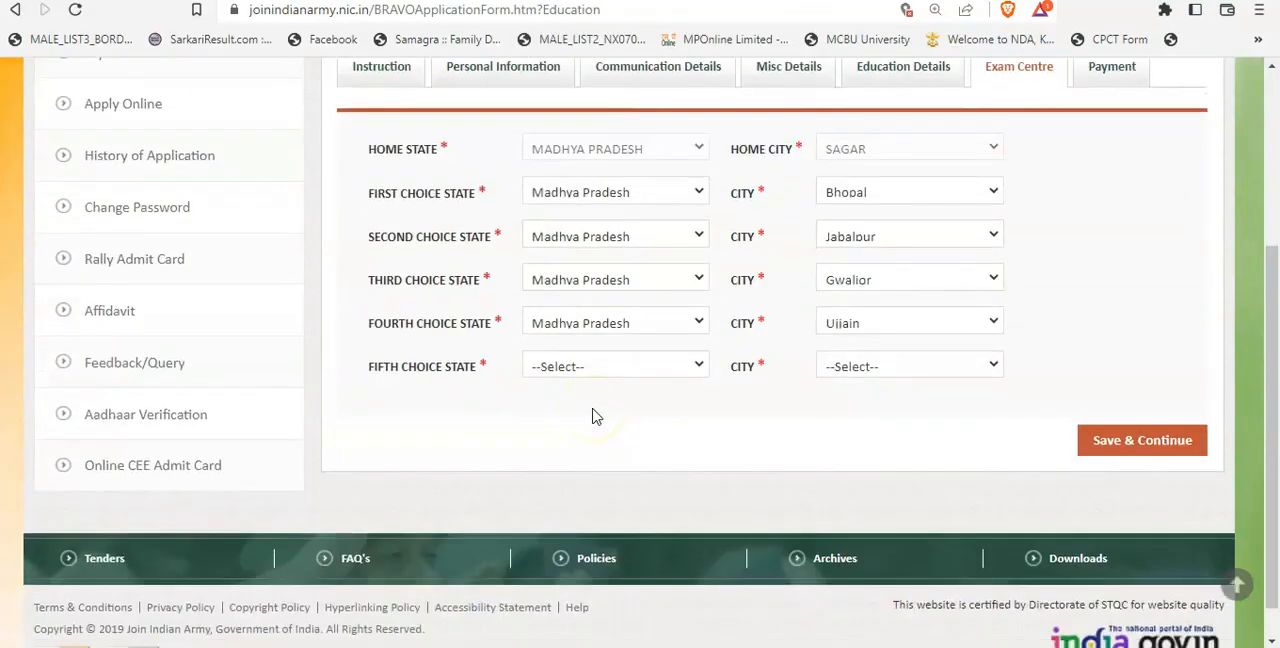
pyautogui.click(600, 366)
pyautogui.scroll(-3, 605, 323)
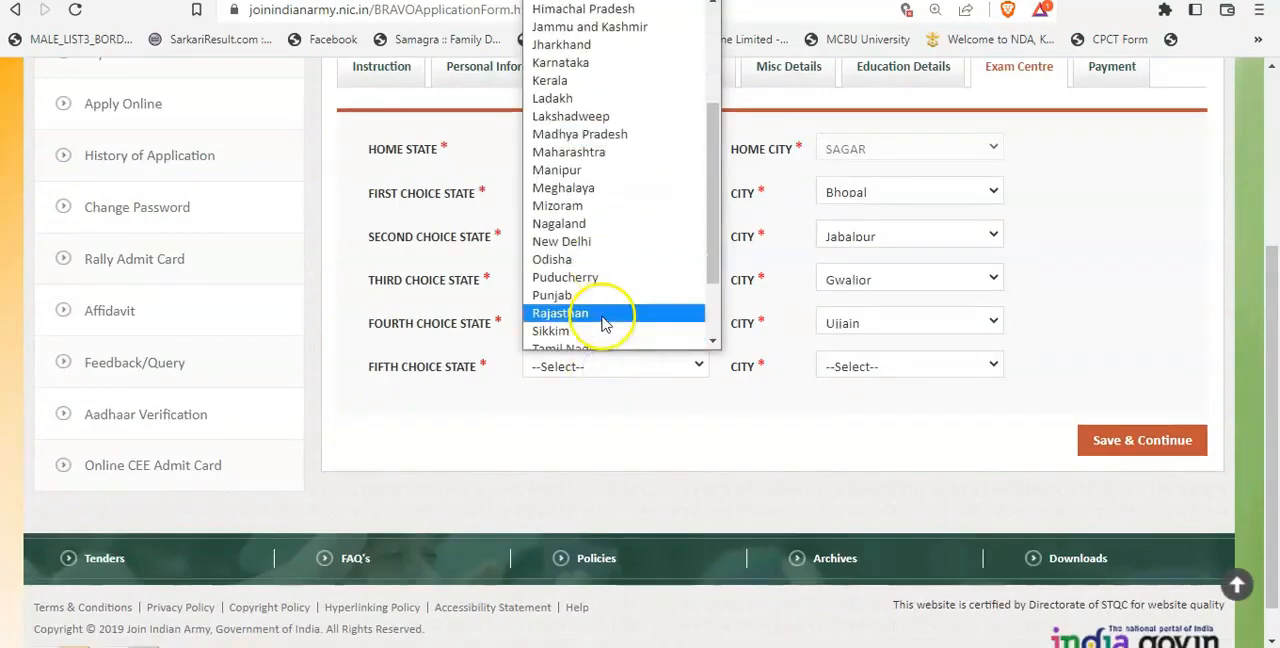
pyautogui.click(628, 145)
pyautogui.scroll(-3, 846, 381)
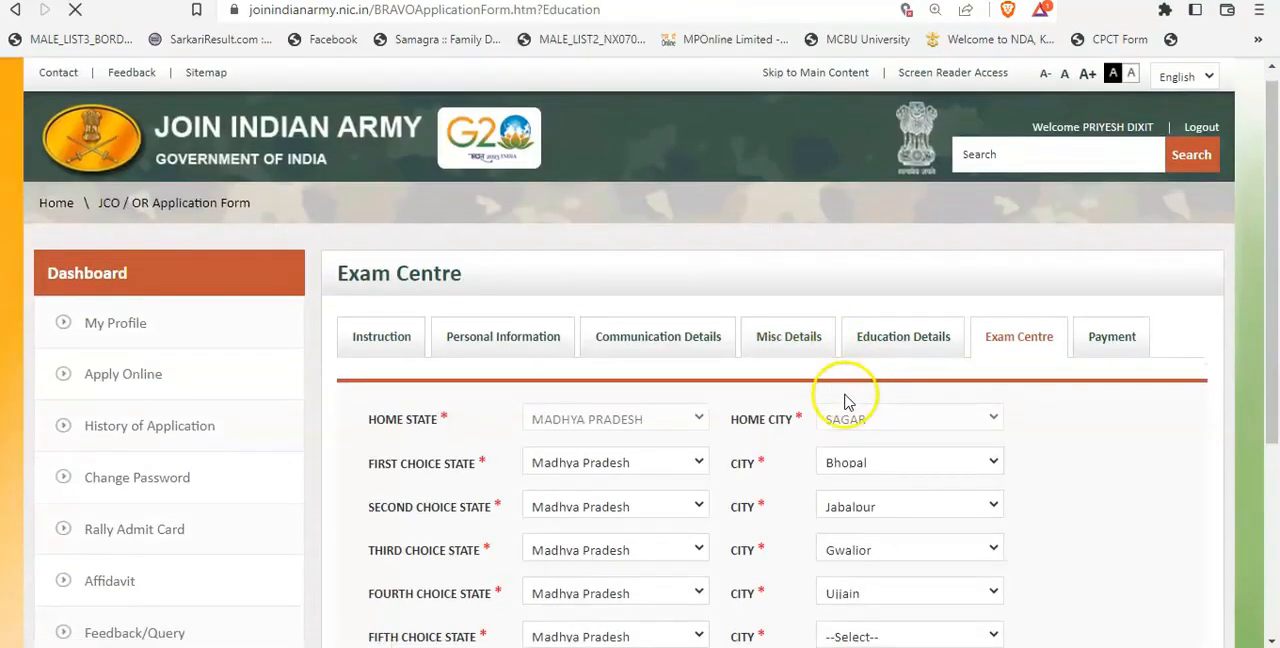
pyautogui.click(872, 367)
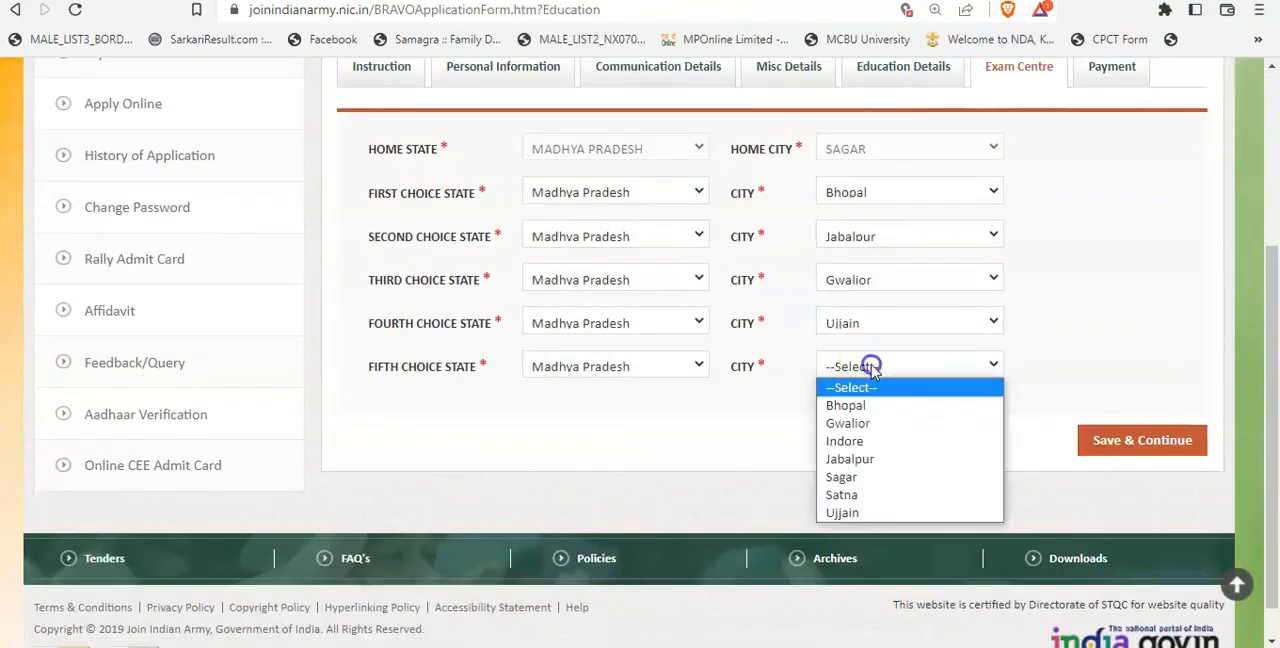
pyautogui.click(848, 441)
pyautogui.scroll(-3, 838, 456)
pyautogui.click(1094, 402)
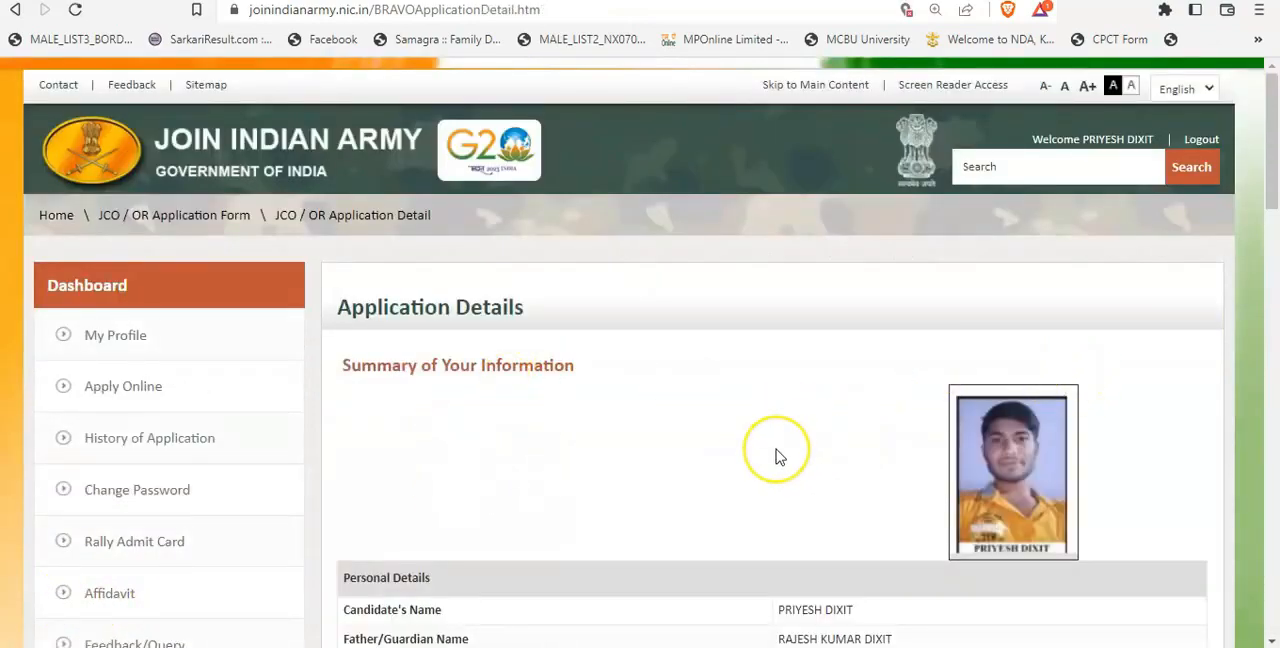
# Review the application summary, including the 12th Science subject marks and the submission instructions.
pyautogui.click(672, 548)
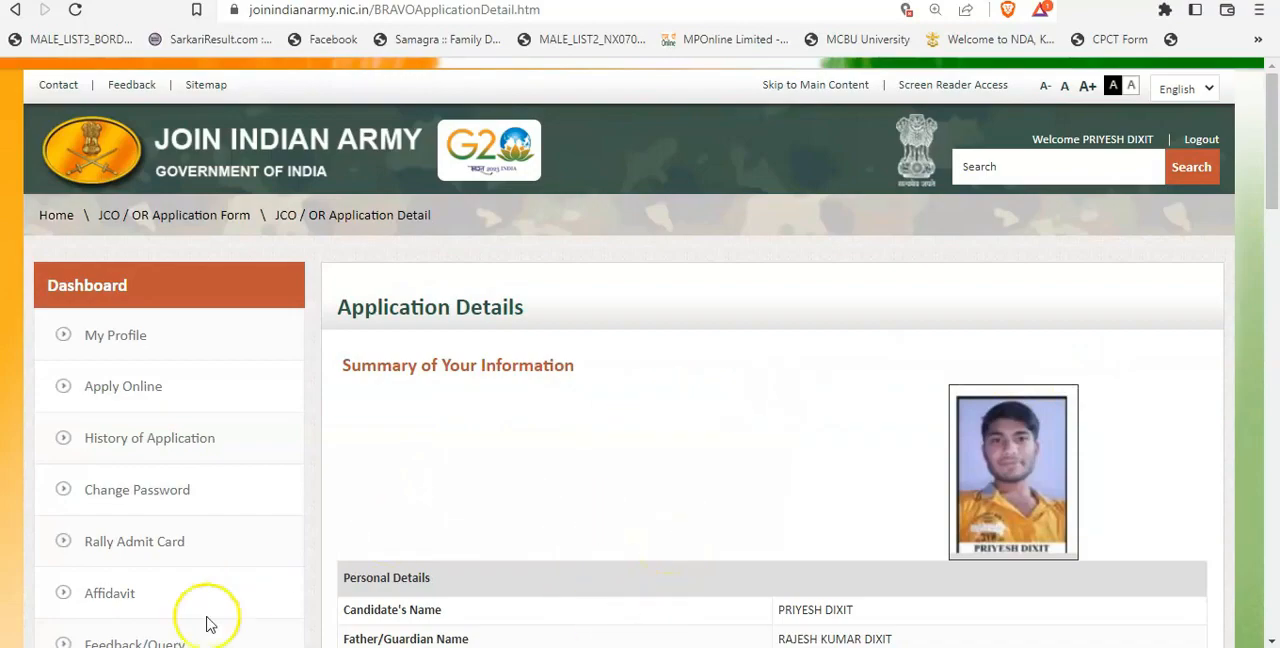
pyautogui.scroll(-10, 490, 403)
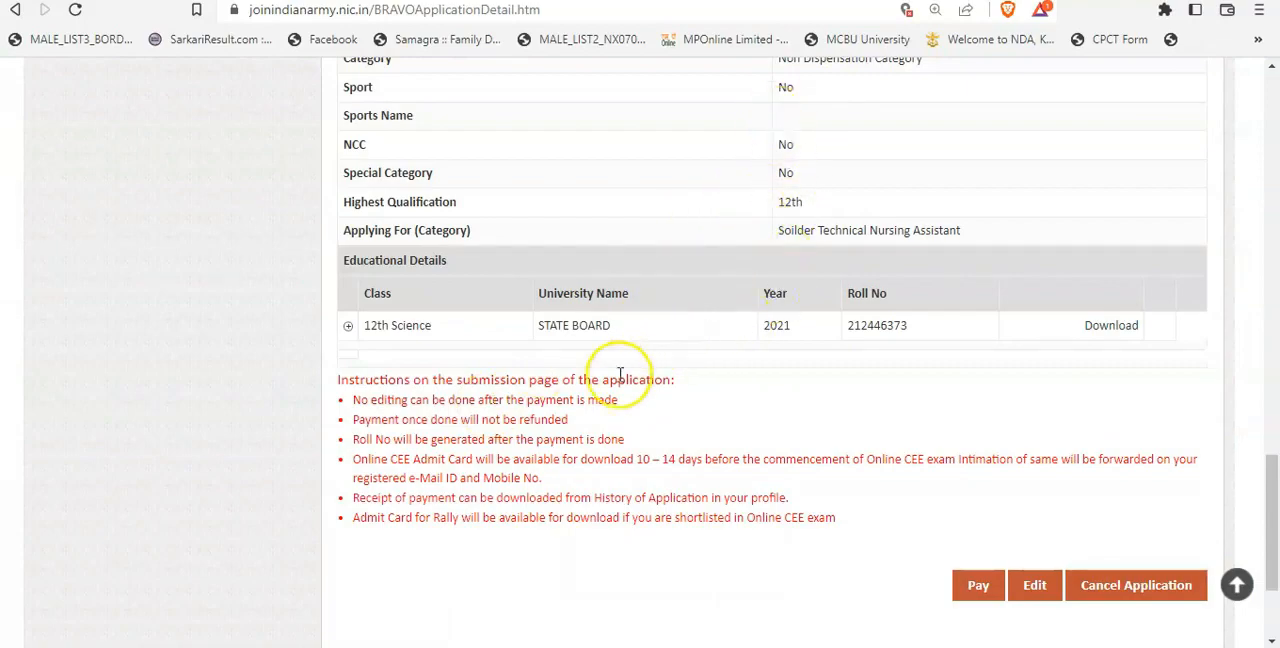
pyautogui.click(348, 329)
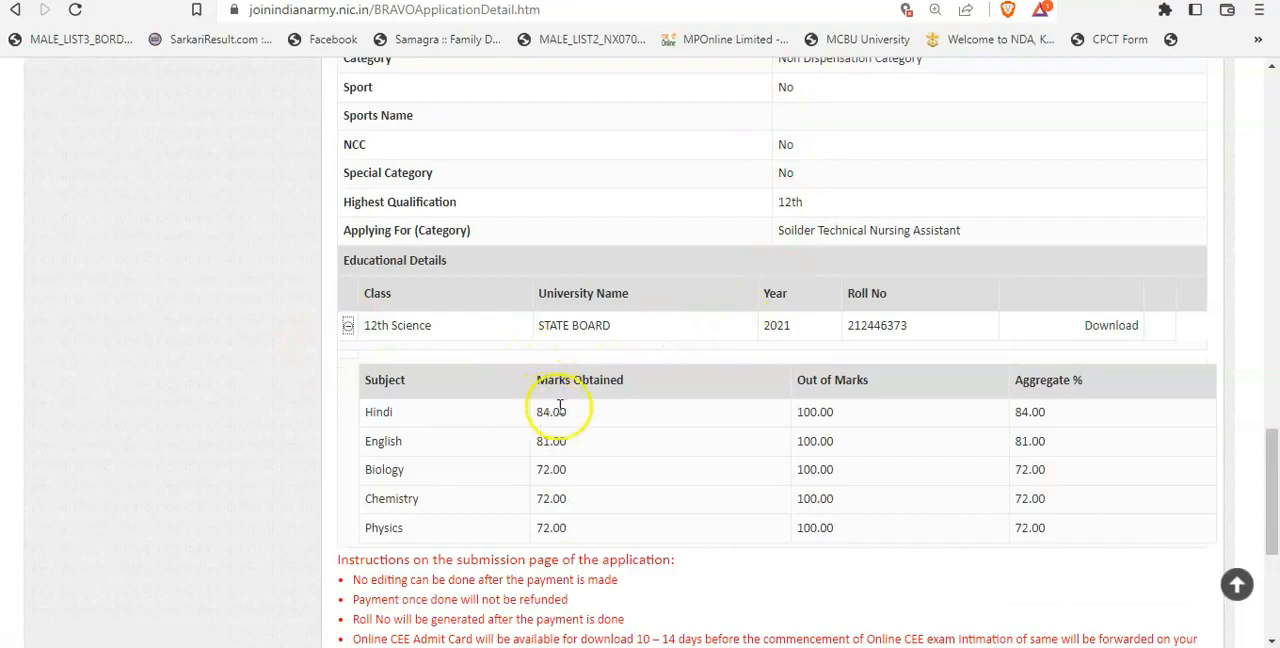
pyautogui.scroll(-4, 1000, 440)
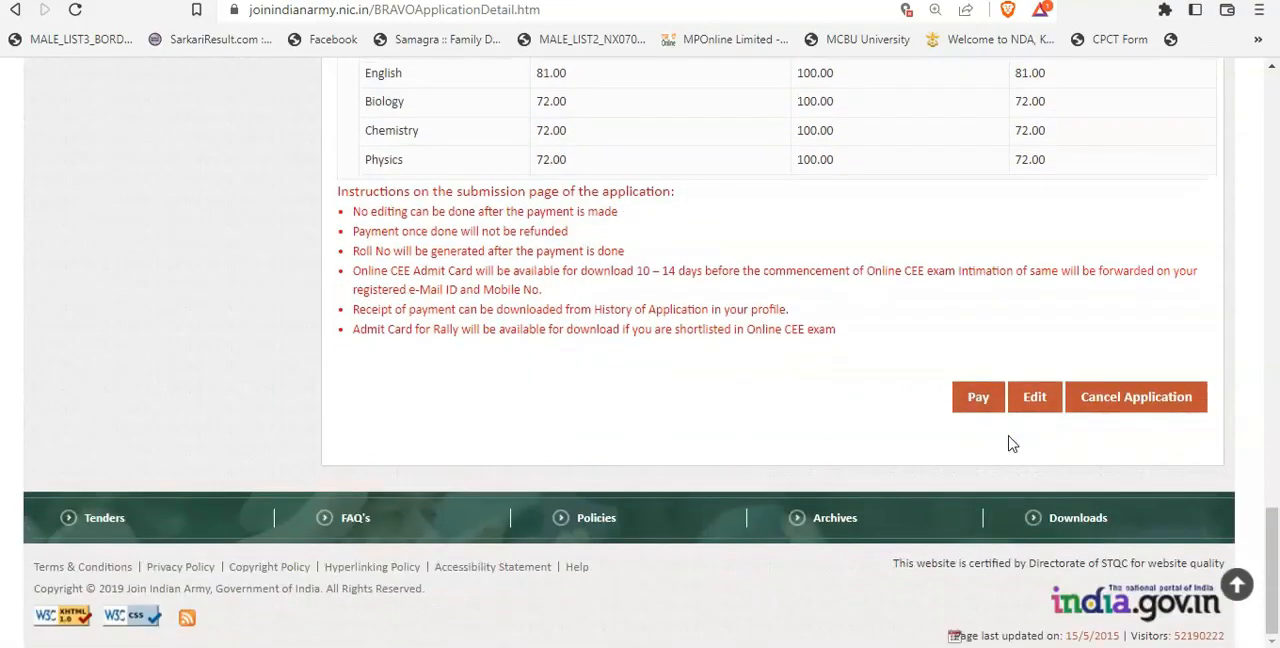
# Proceed to pay the application fee and accept the non-refundable fee notice.
pyautogui.scroll(2, 726, 385)
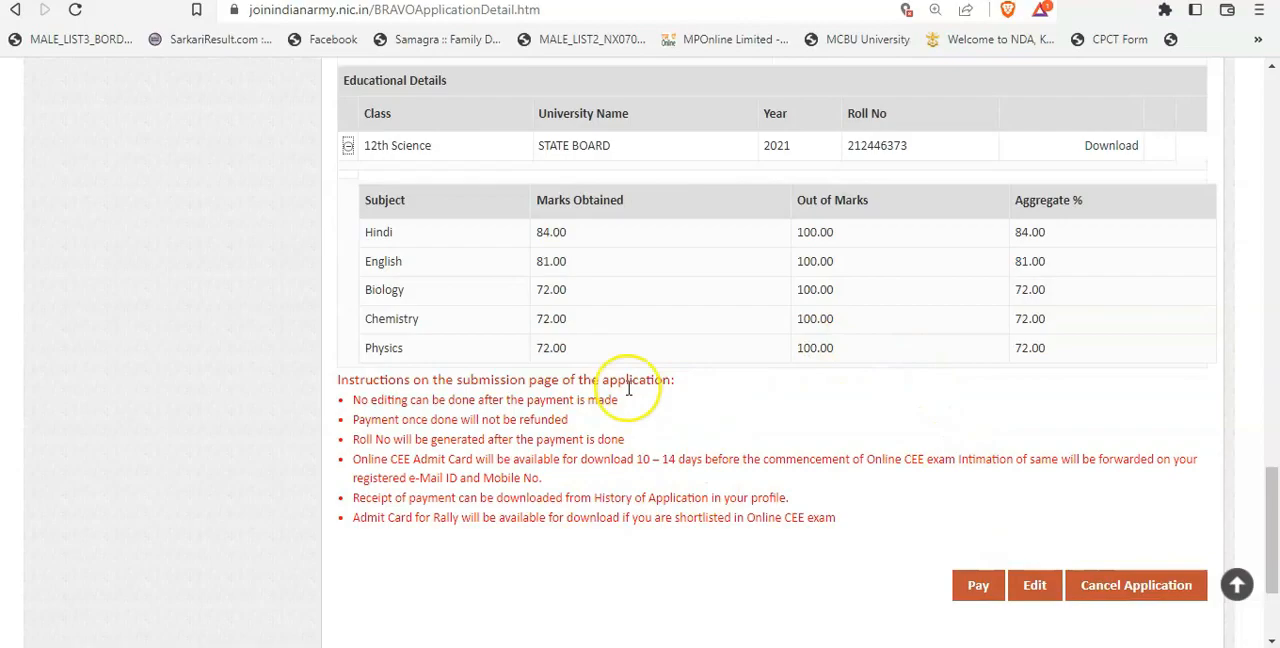
pyautogui.click(978, 588)
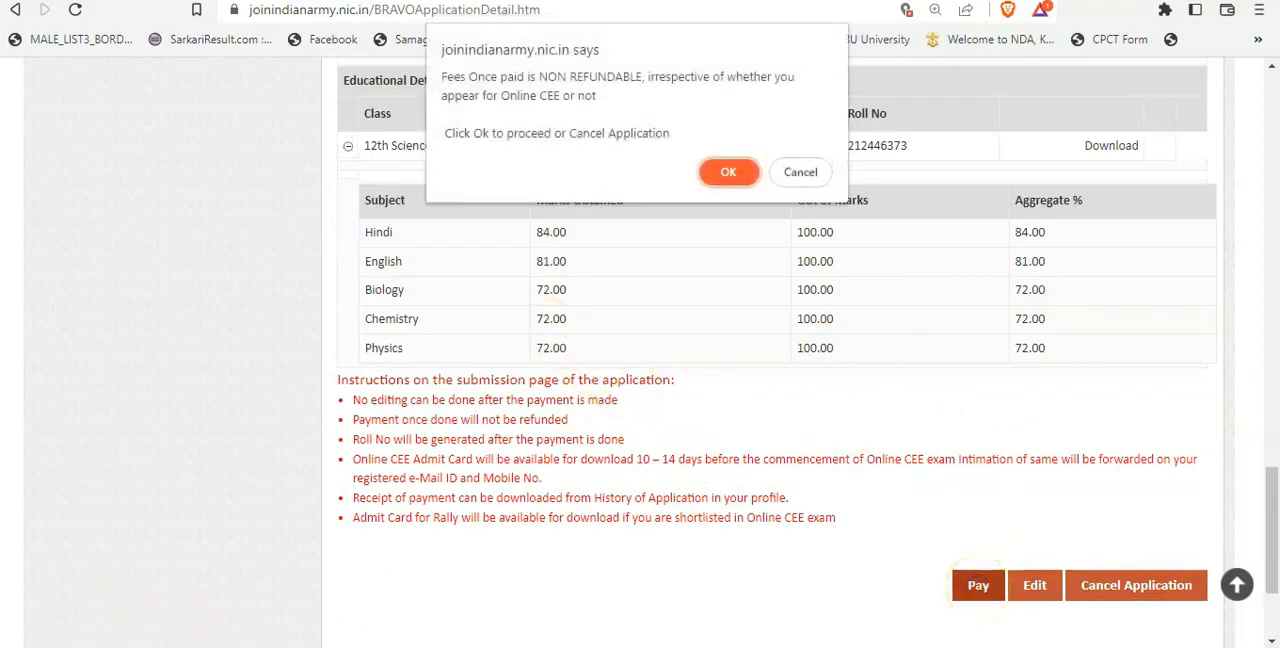
pyautogui.click(727, 174)
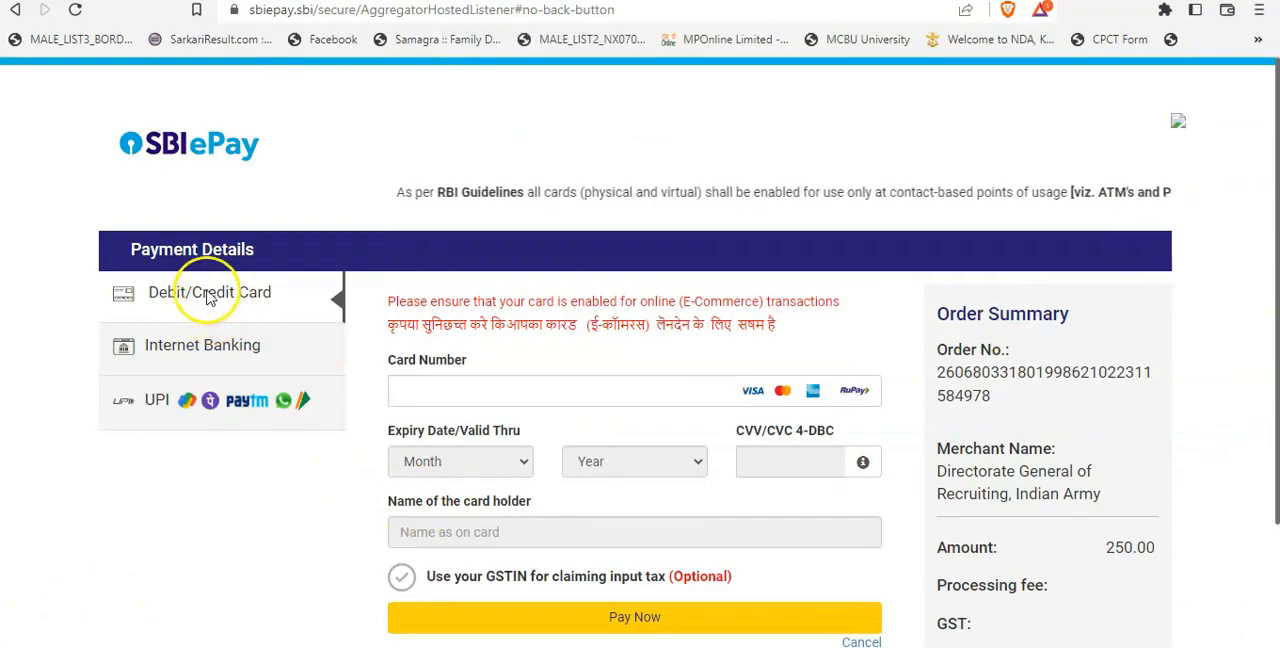
# Compare the Internet Banking and Debit/Credit Card payment options and check the amount in the order summary.
pyautogui.click(210, 348)
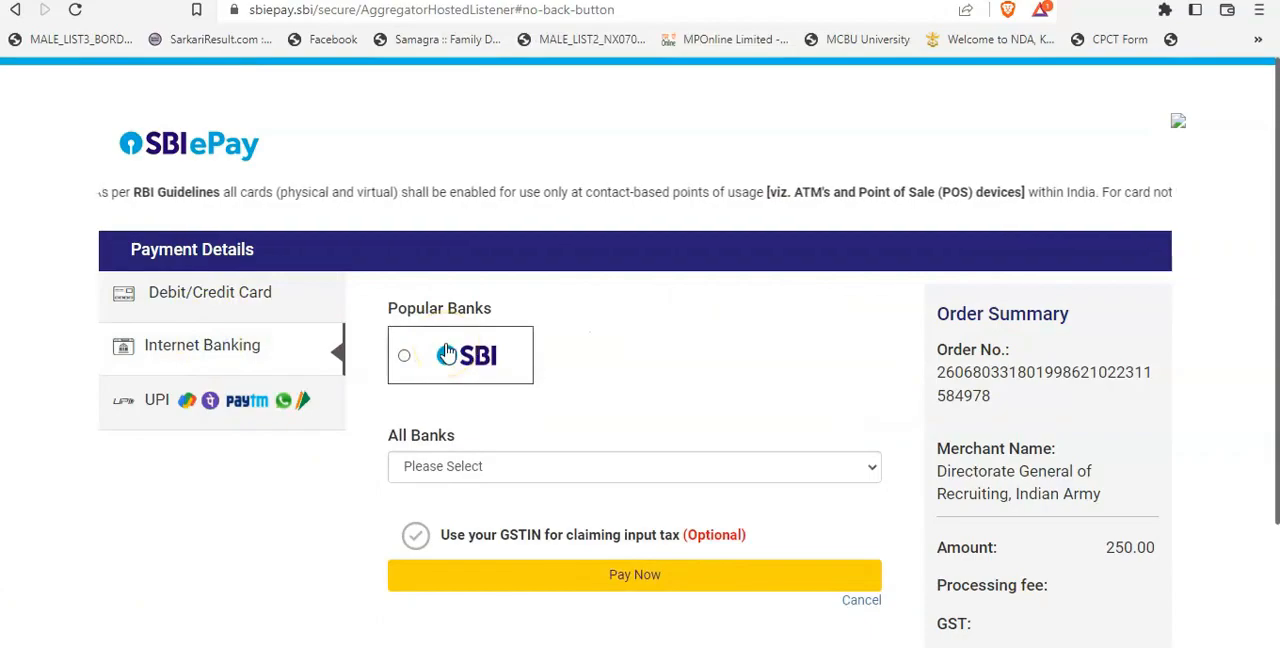
pyautogui.click(152, 347)
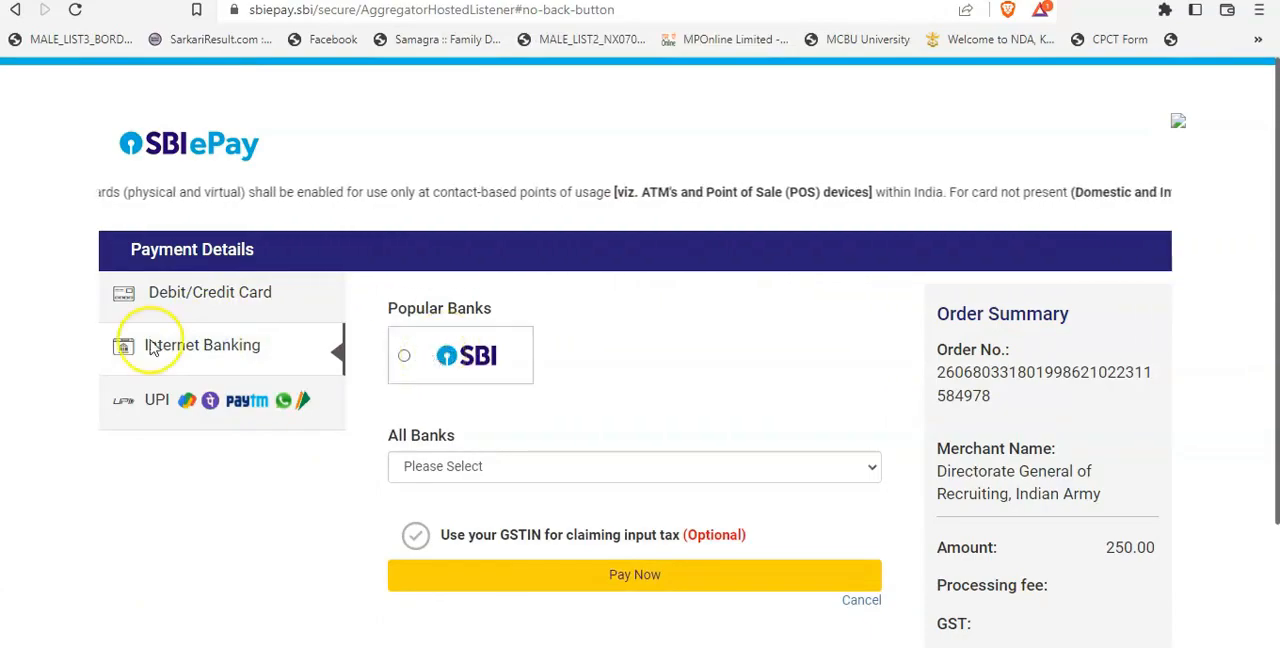
pyautogui.click(190, 293)
pyautogui.scroll(-1, 600, 373)
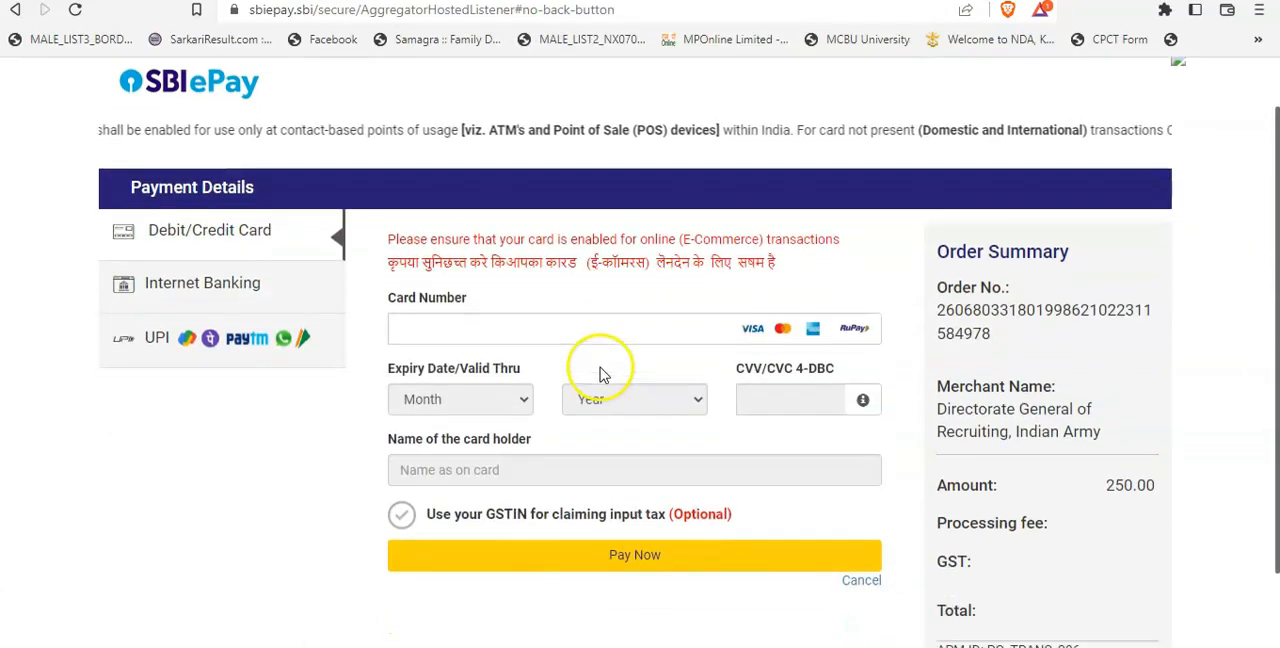
pyautogui.scroll(-1, 600, 373)
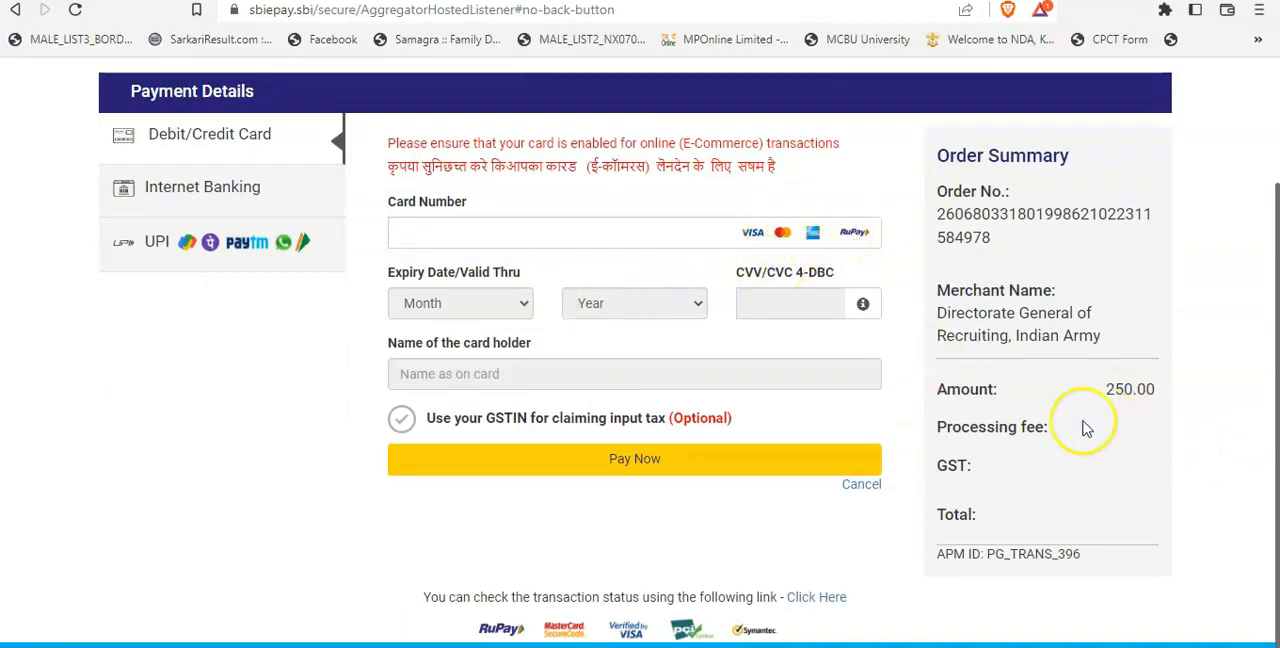
pyautogui.moveTo(1108, 389); pyautogui.dragTo(1154, 389)
pyautogui.click(1163, 390)
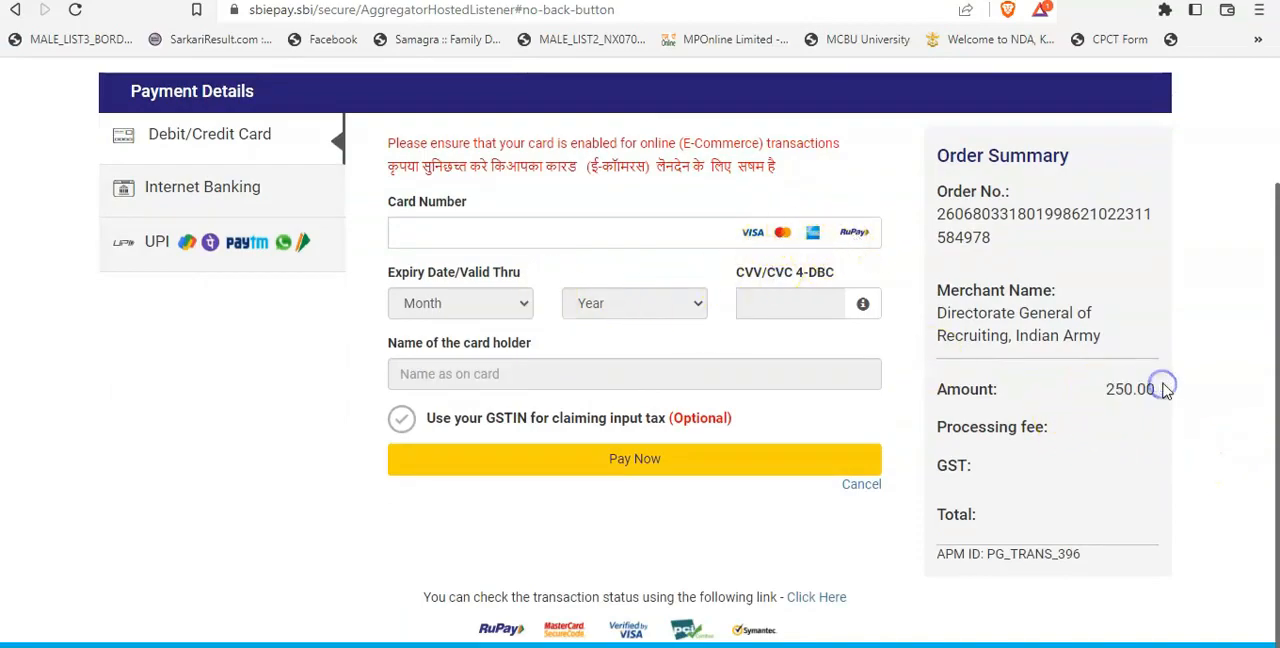
# Choose Internet Banking with State Bank of India as the payment method and review the order summary's charges.
pyautogui.click(240, 198)
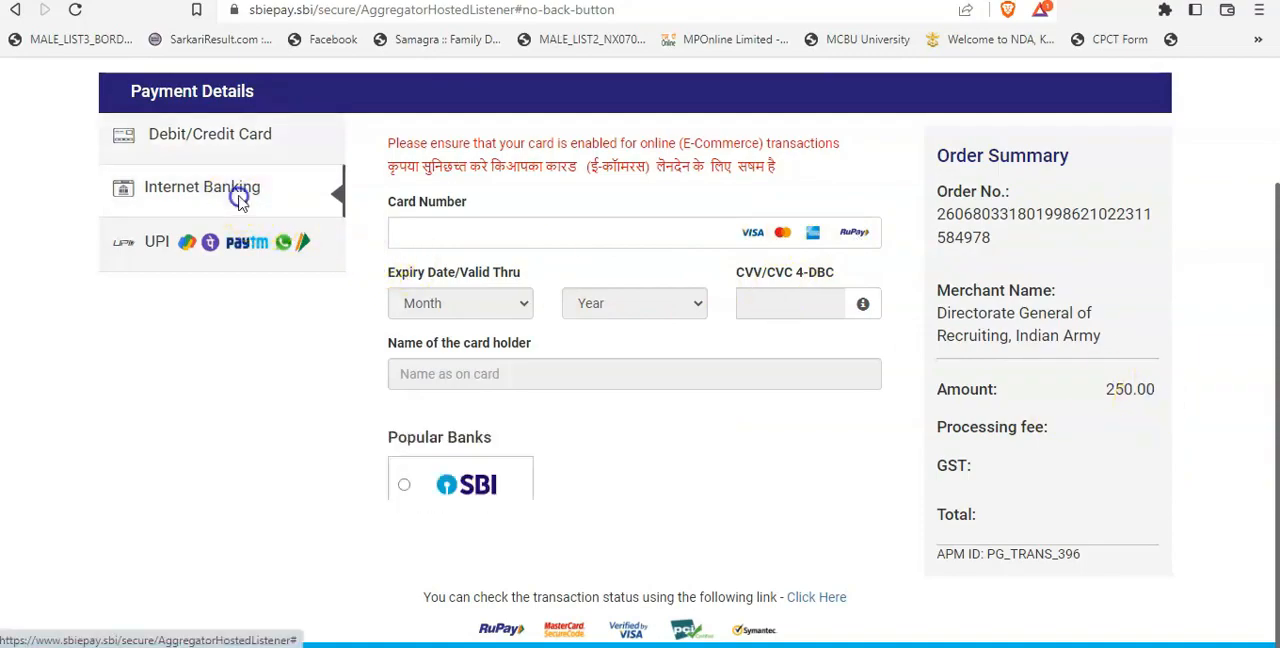
pyautogui.click(480, 216)
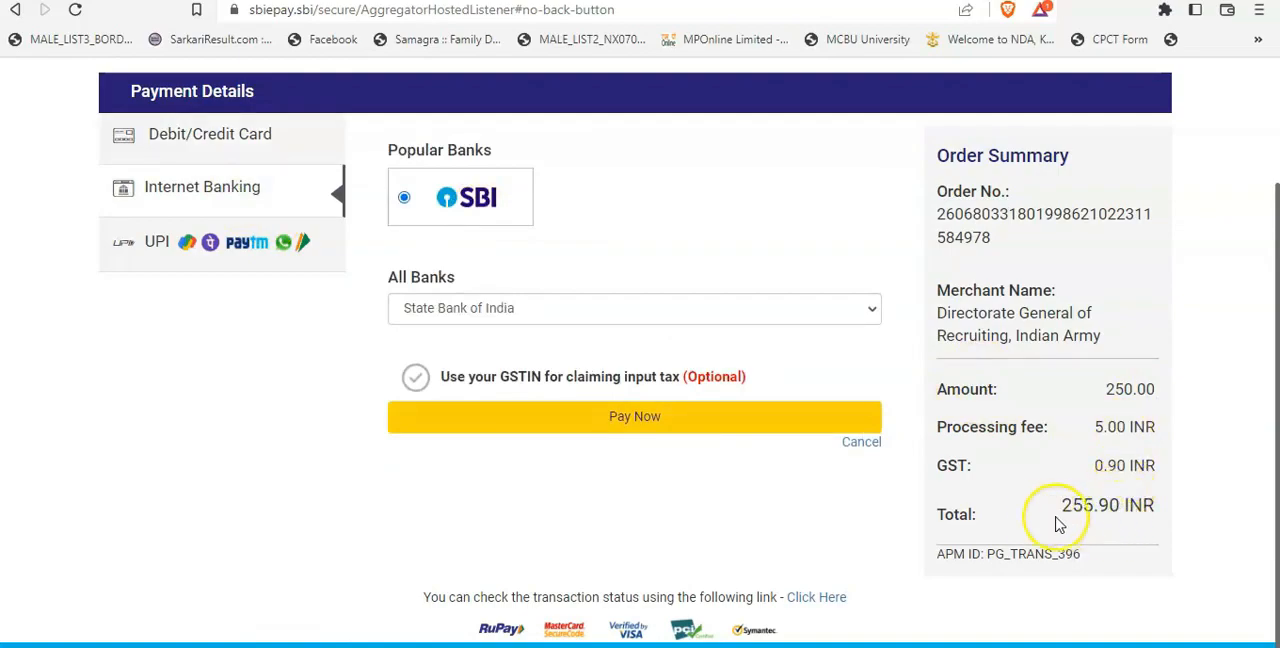
pyautogui.scroll(1, 600, 472)
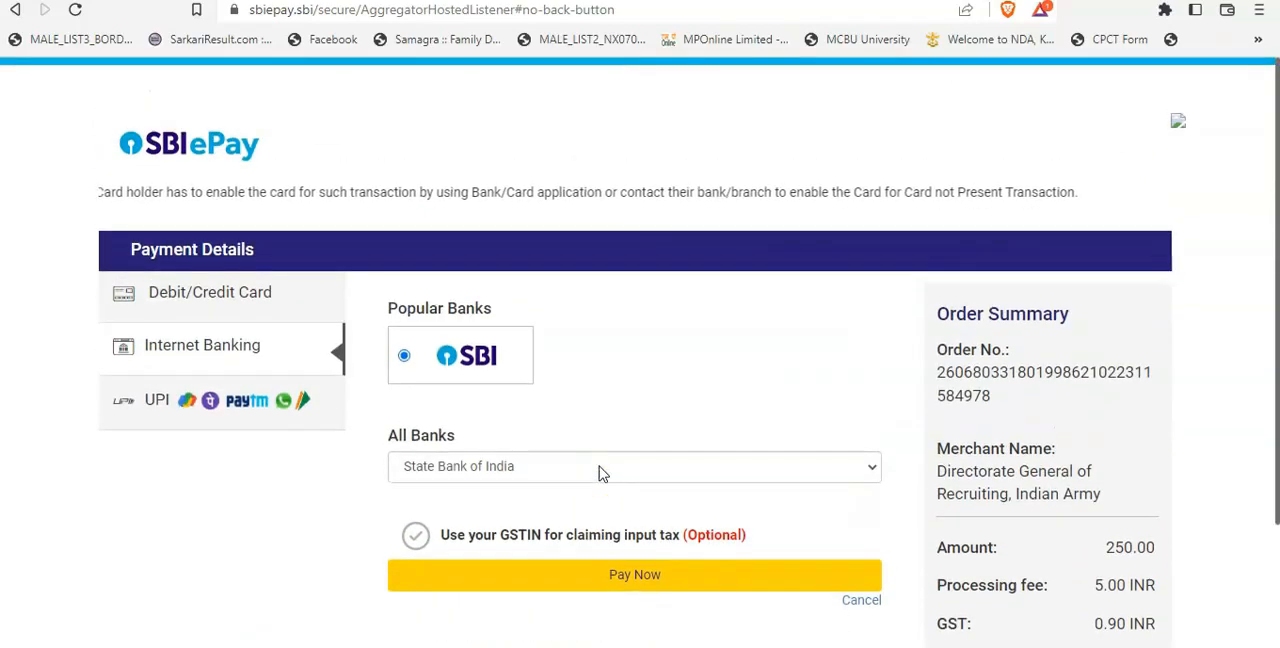
pyautogui.scroll(-1, 600, 472)
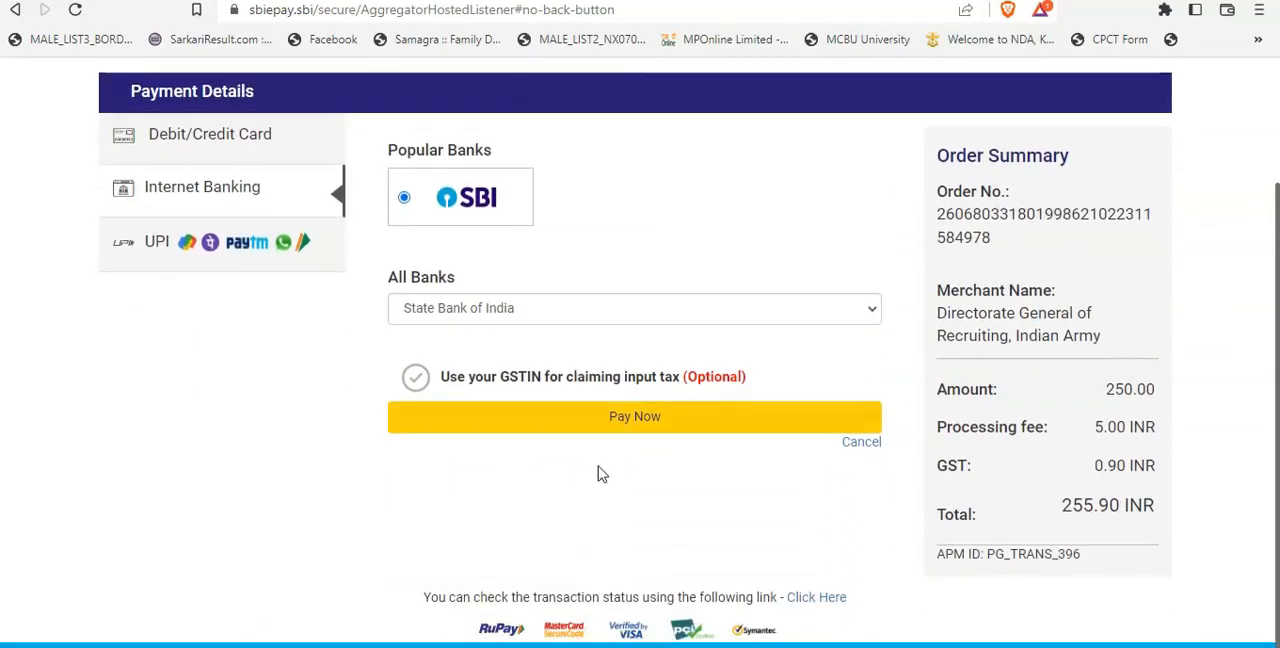